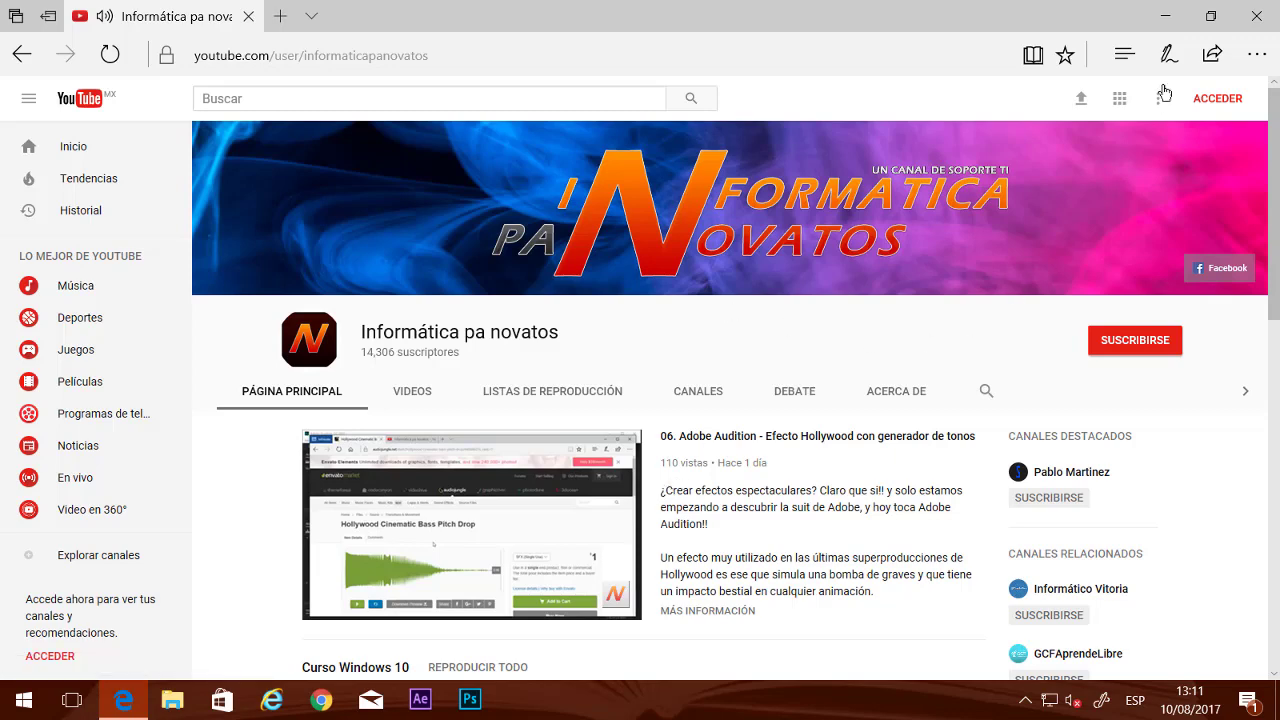
Launch Photoshop and create a blank white 1280 × 720 px document, dismissing the vRAM warning
click(1260, 16)
click(470, 700)
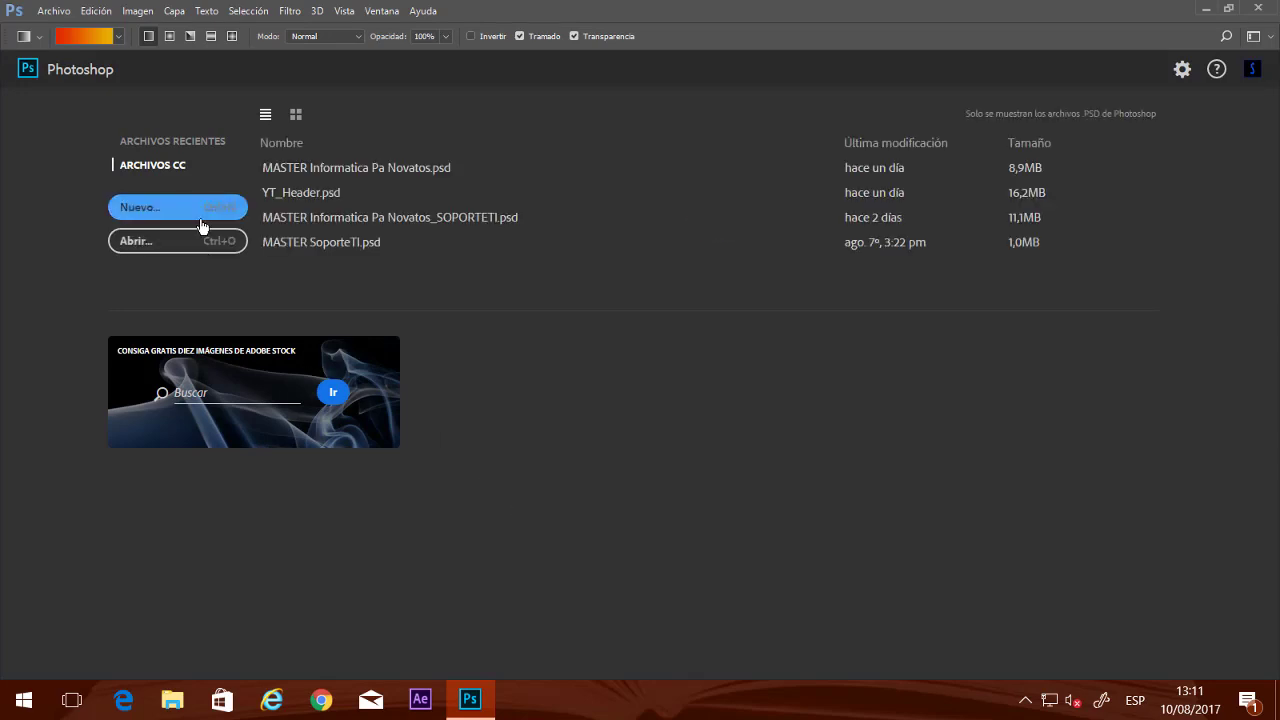
key(ctrl+n)
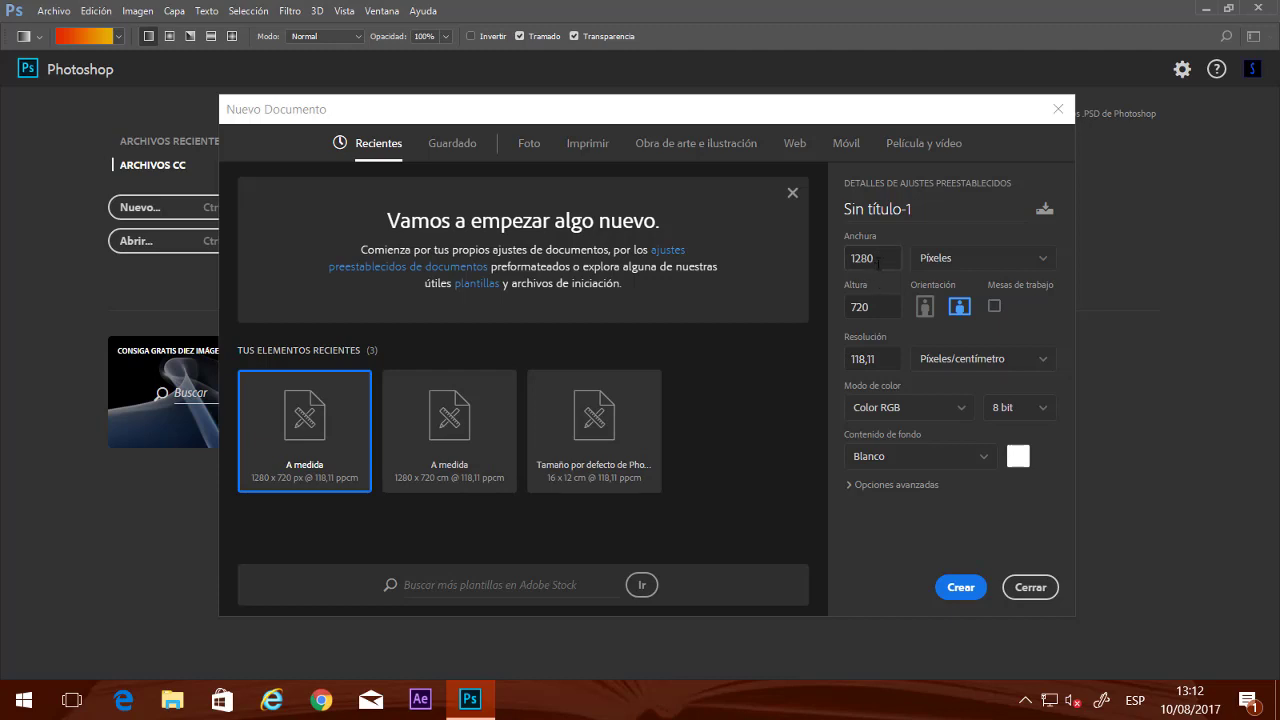
double_click(885, 307)
click(945, 587)
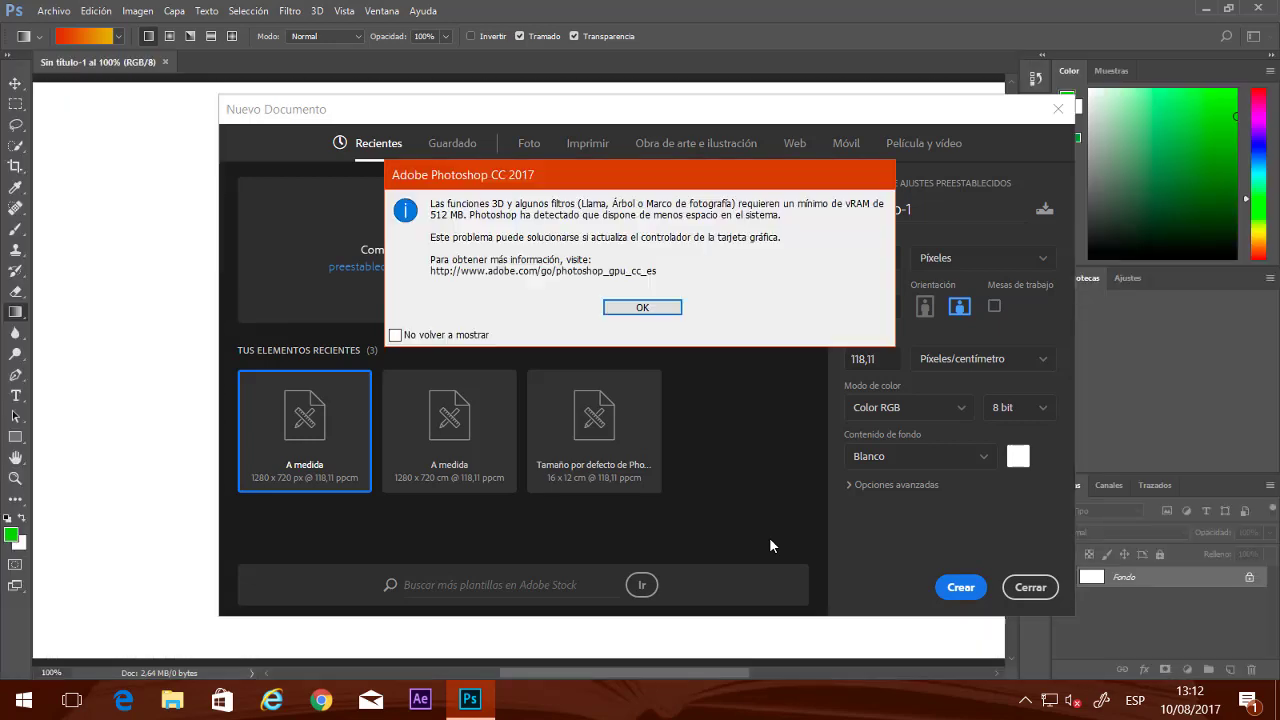
click(642, 308)
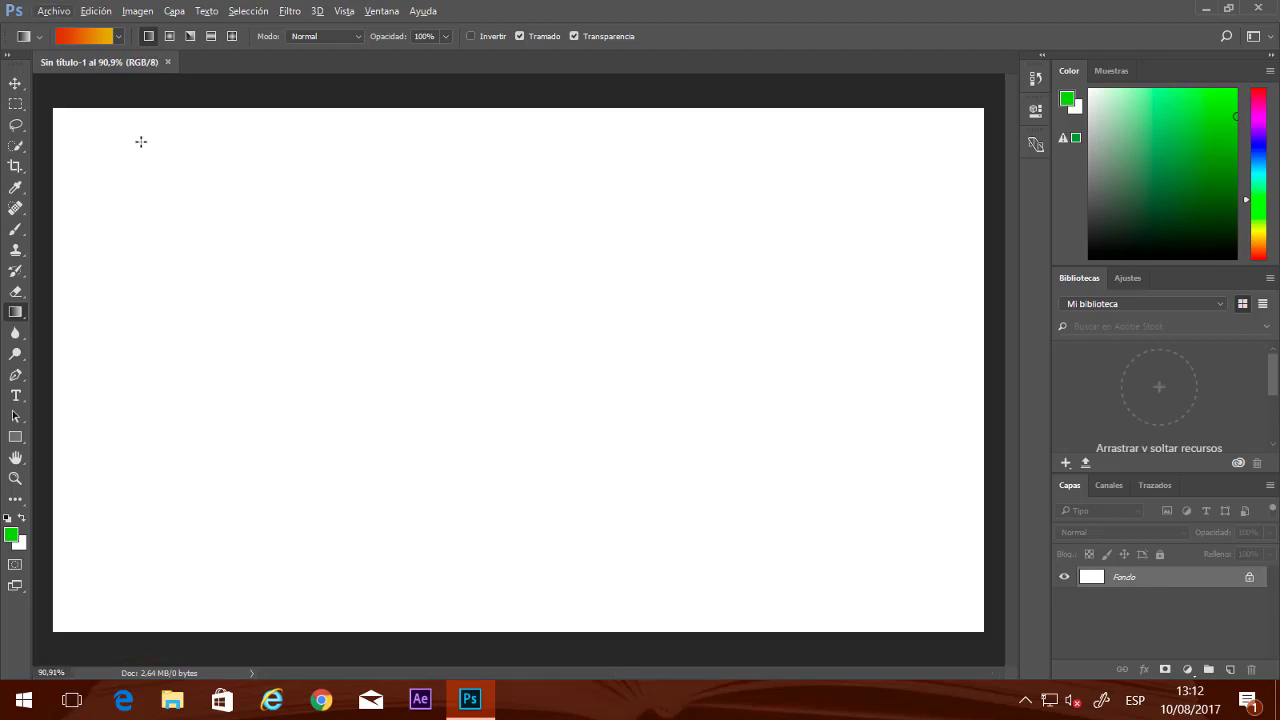
Open billionphotos-2832474.jpg, the businessman facing the city, leaving it without a colour profile
click(52, 11)
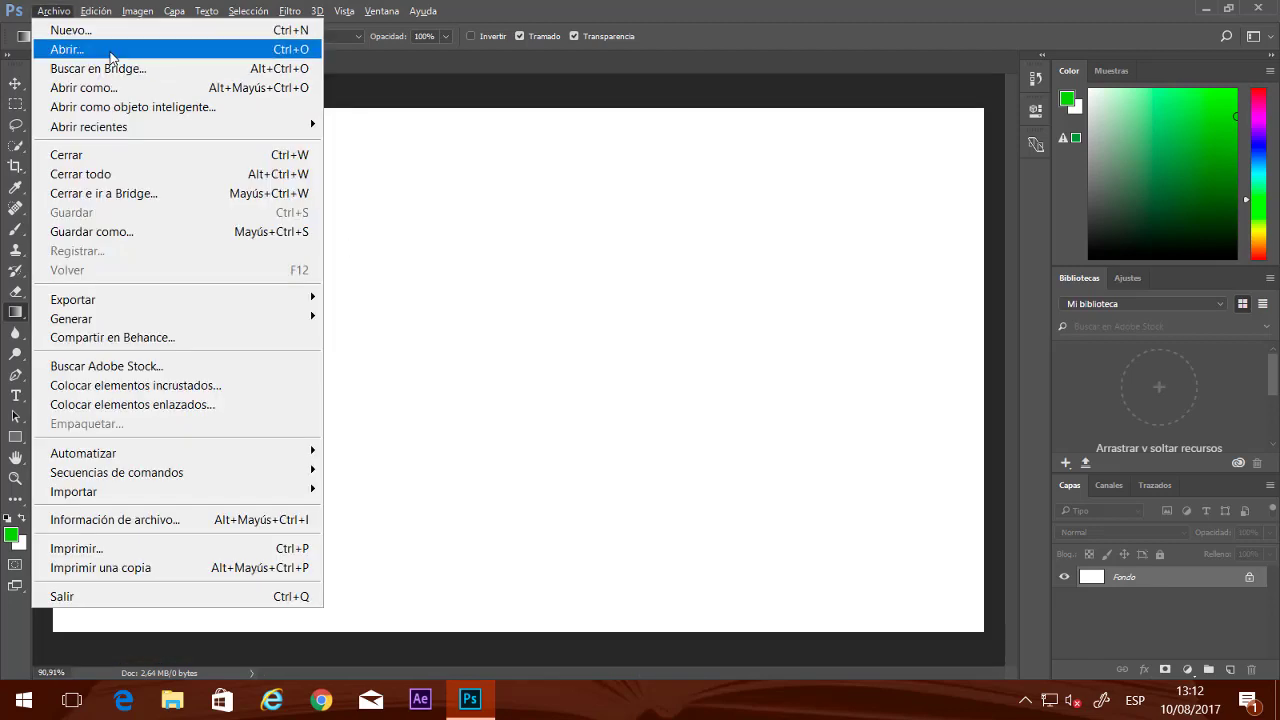
click(110, 55)
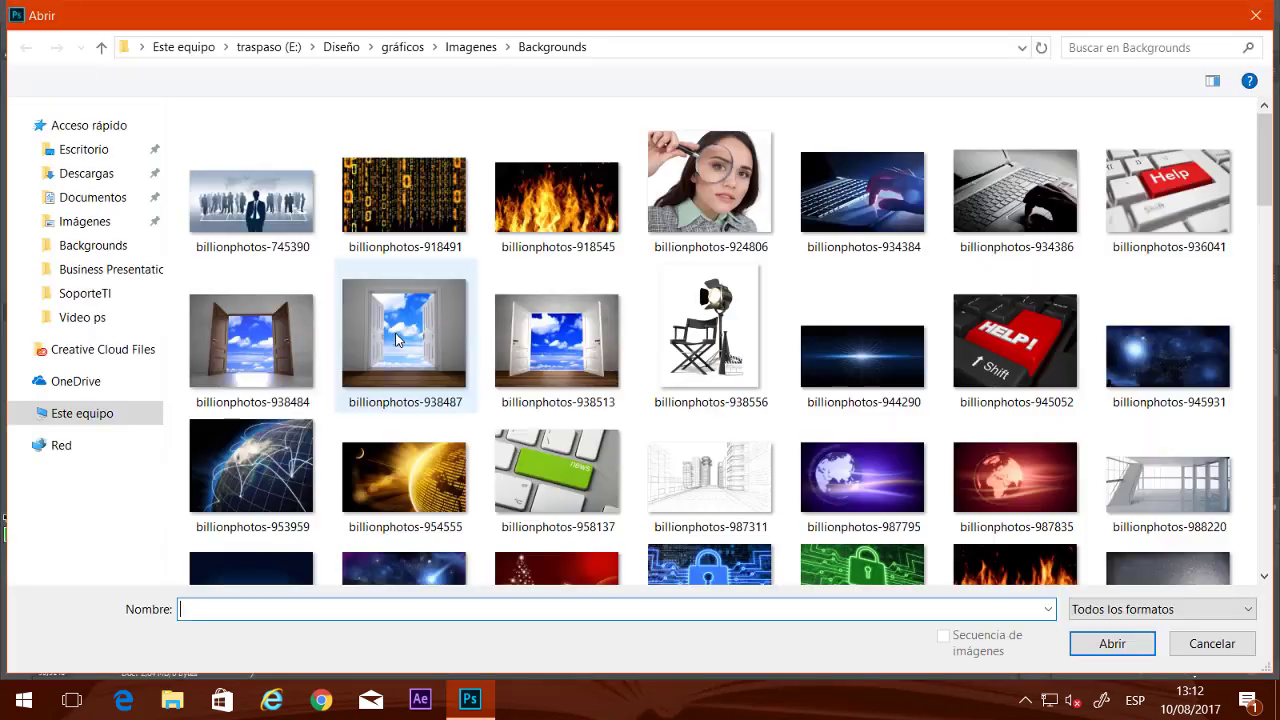
scroll(485, 367, down, 5)
scroll(485, 367, down, 10)
scroll(526, 489, down, 3)
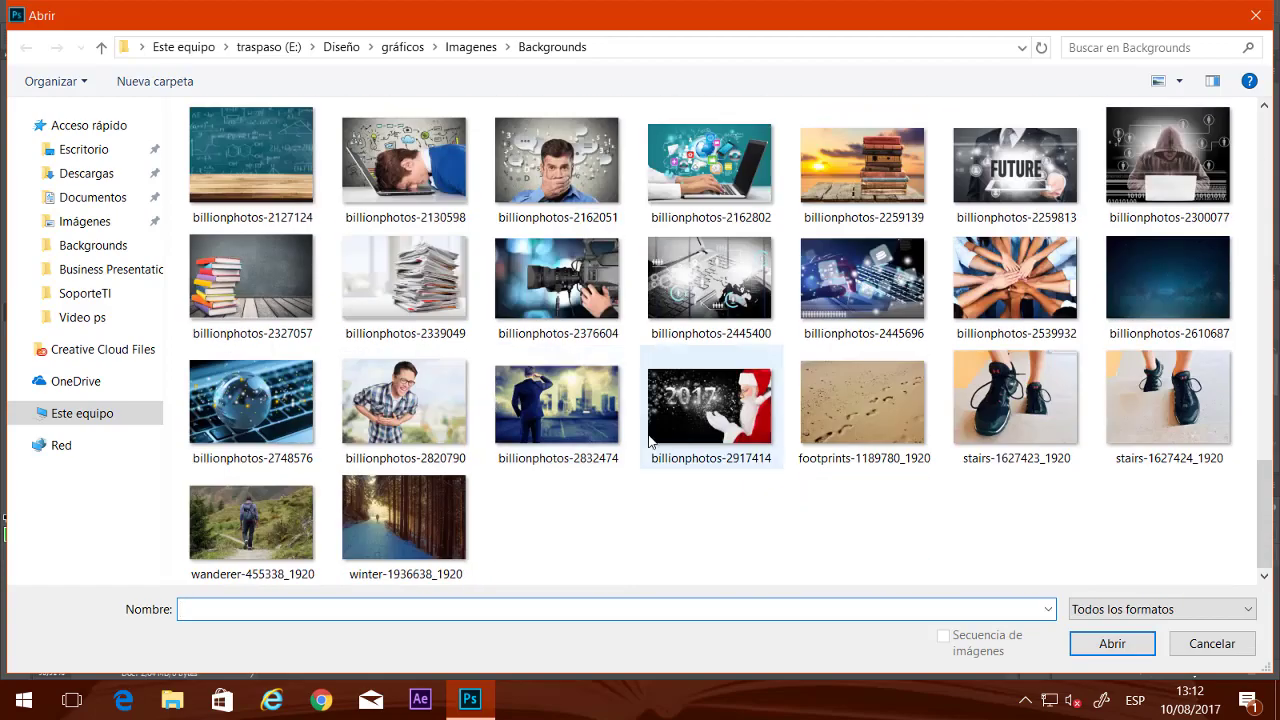
scroll(425, 392, up, 10)
scroll(425, 392, down, 10)
click(580, 430)
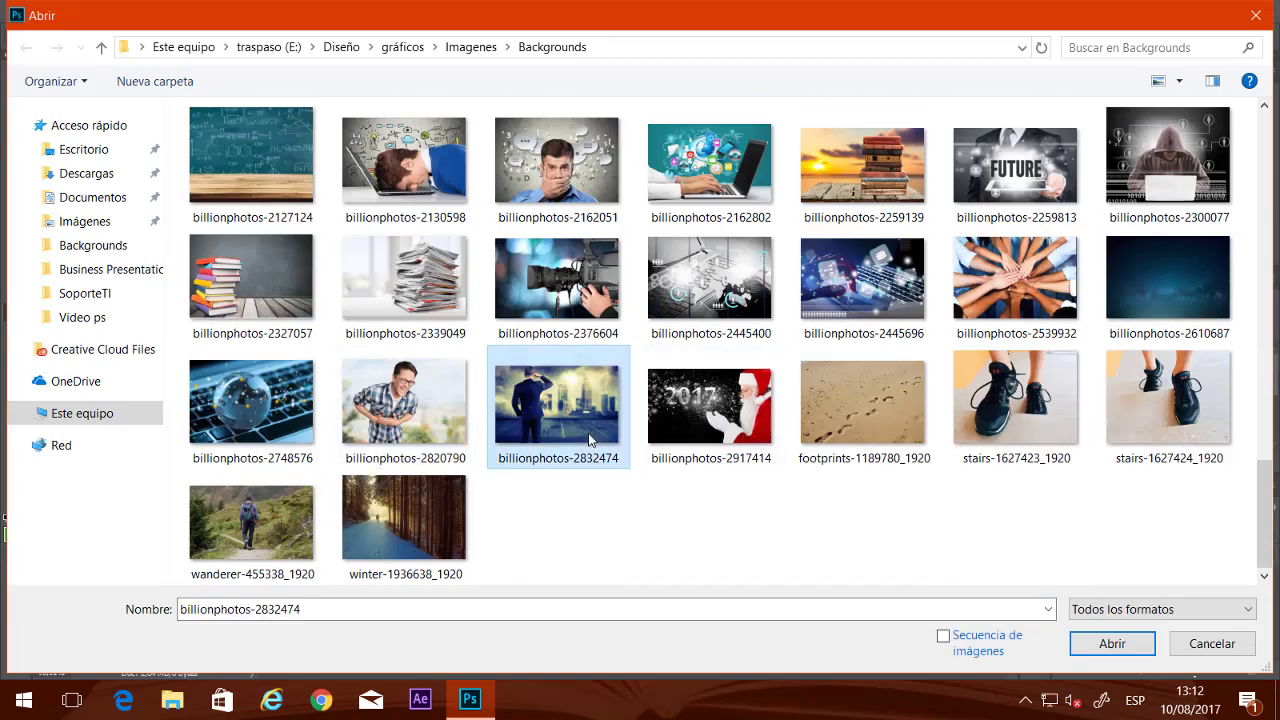
double_click(588, 440)
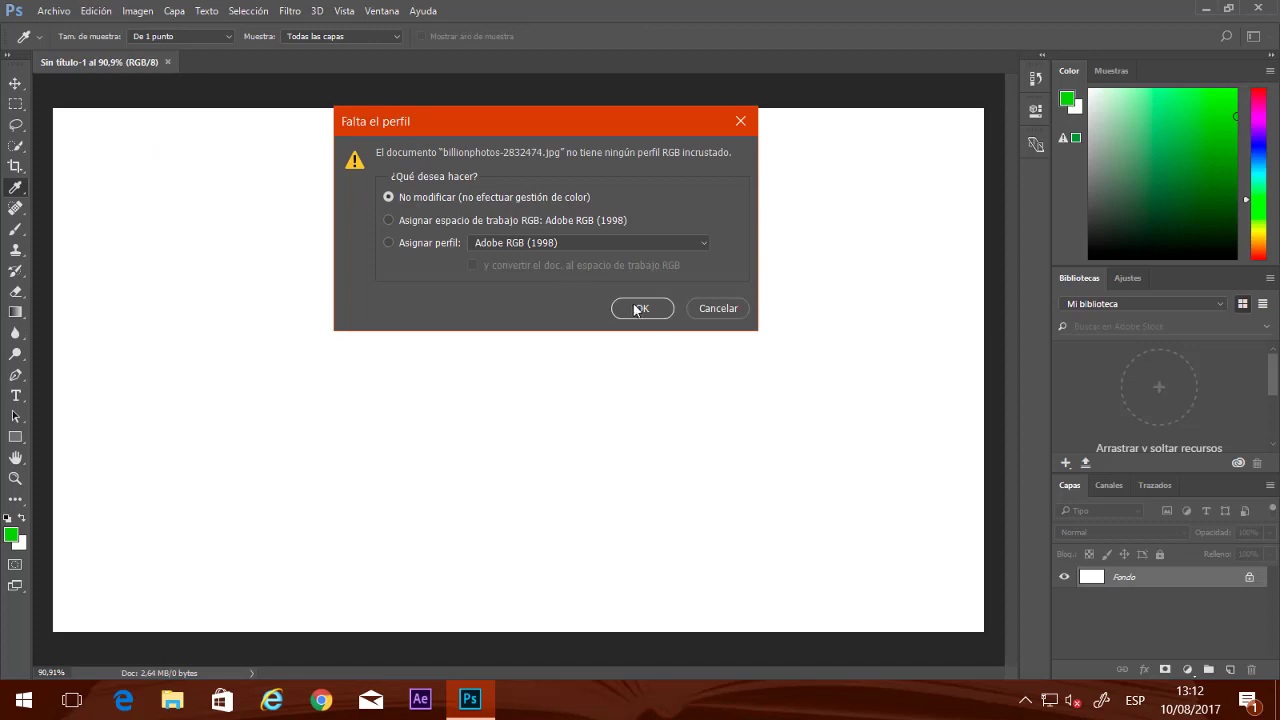
click(637, 308)
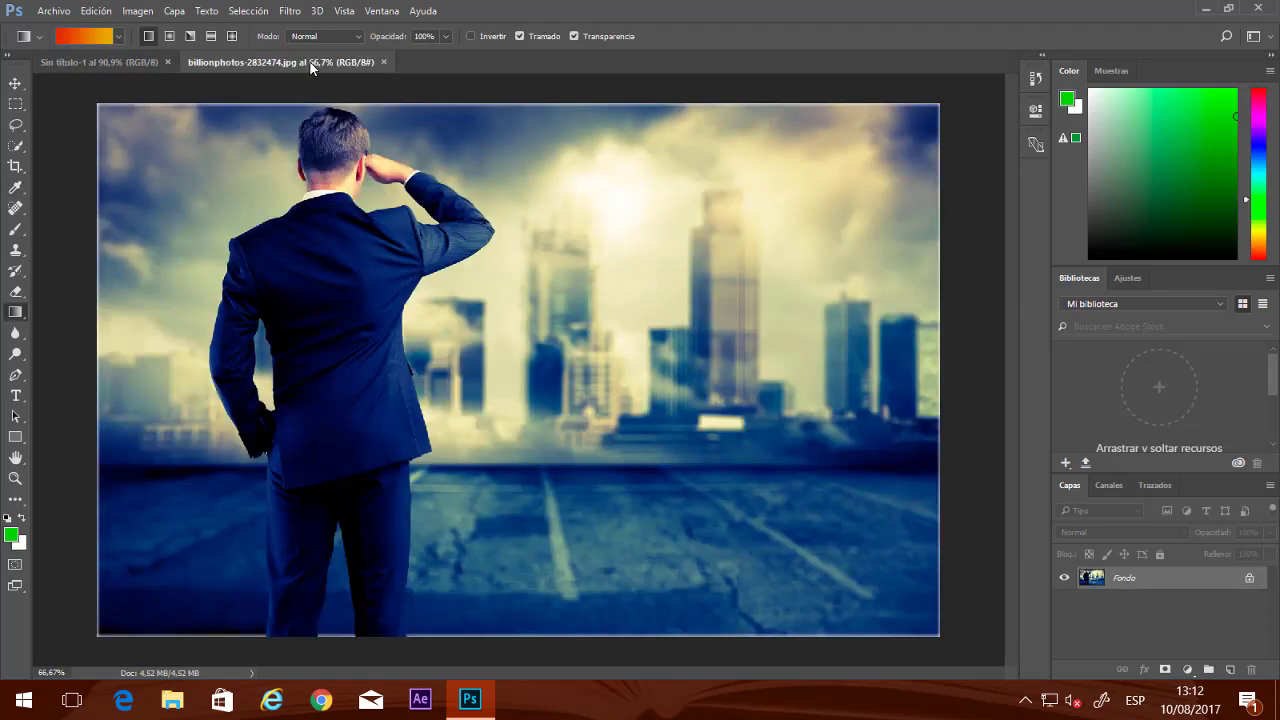
Copy the businessman photo into Sin título-1 as a layer and close the original photo
drag(312, 66, 735, 92)
click(15, 83)
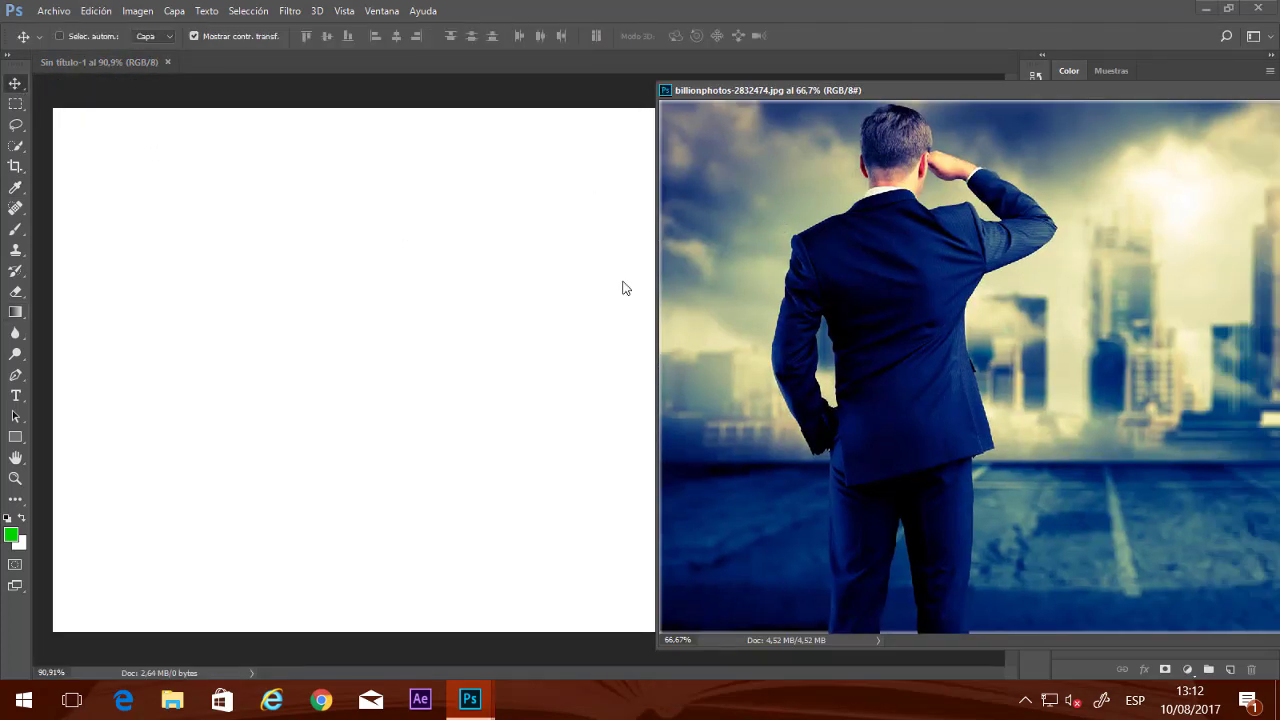
drag(730, 278, 425, 335)
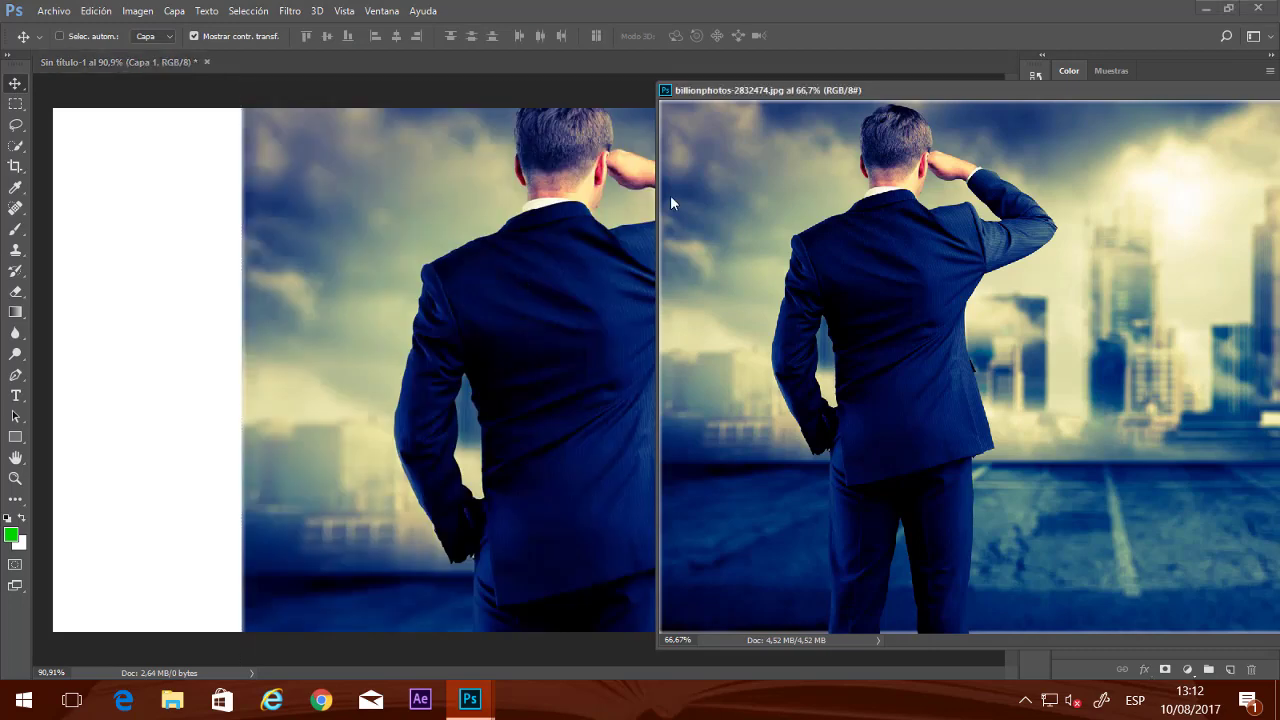
drag(779, 93, 465, 204)
click(1178, 208)
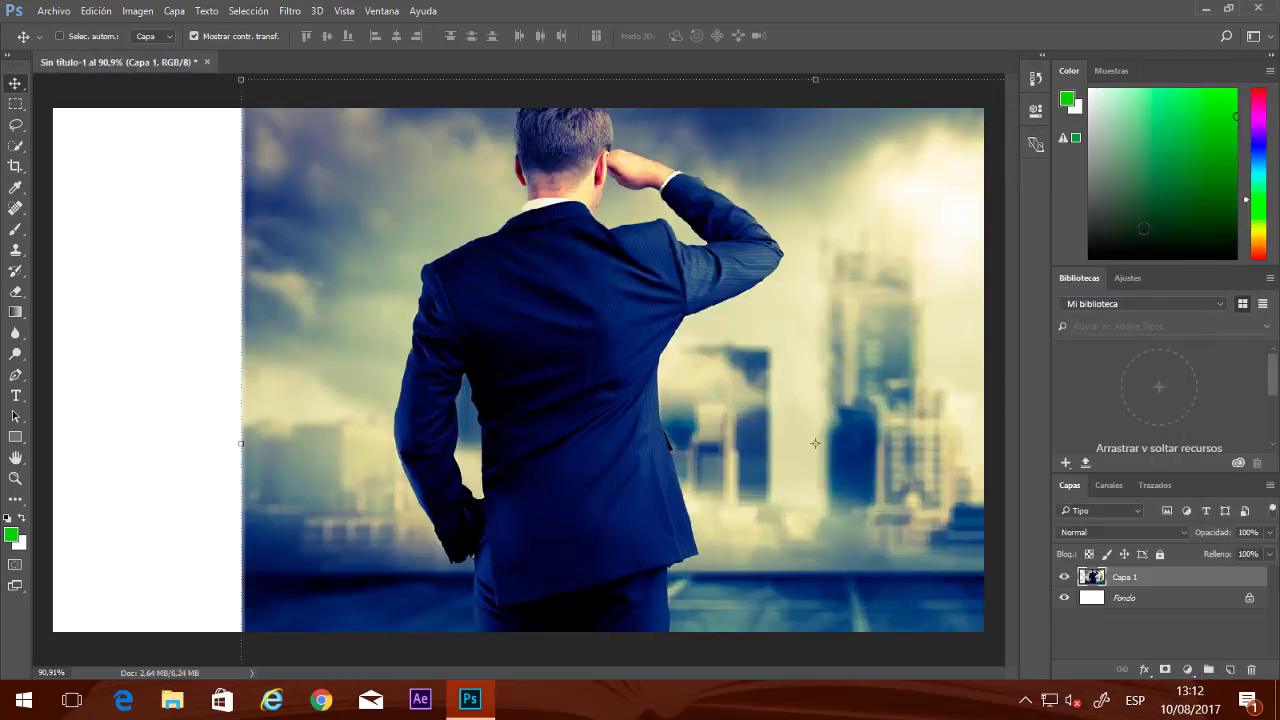
Scale the photo layer Capa 1 to fill the whole canvas and apply the transform
drag(315, 246, 303, 327)
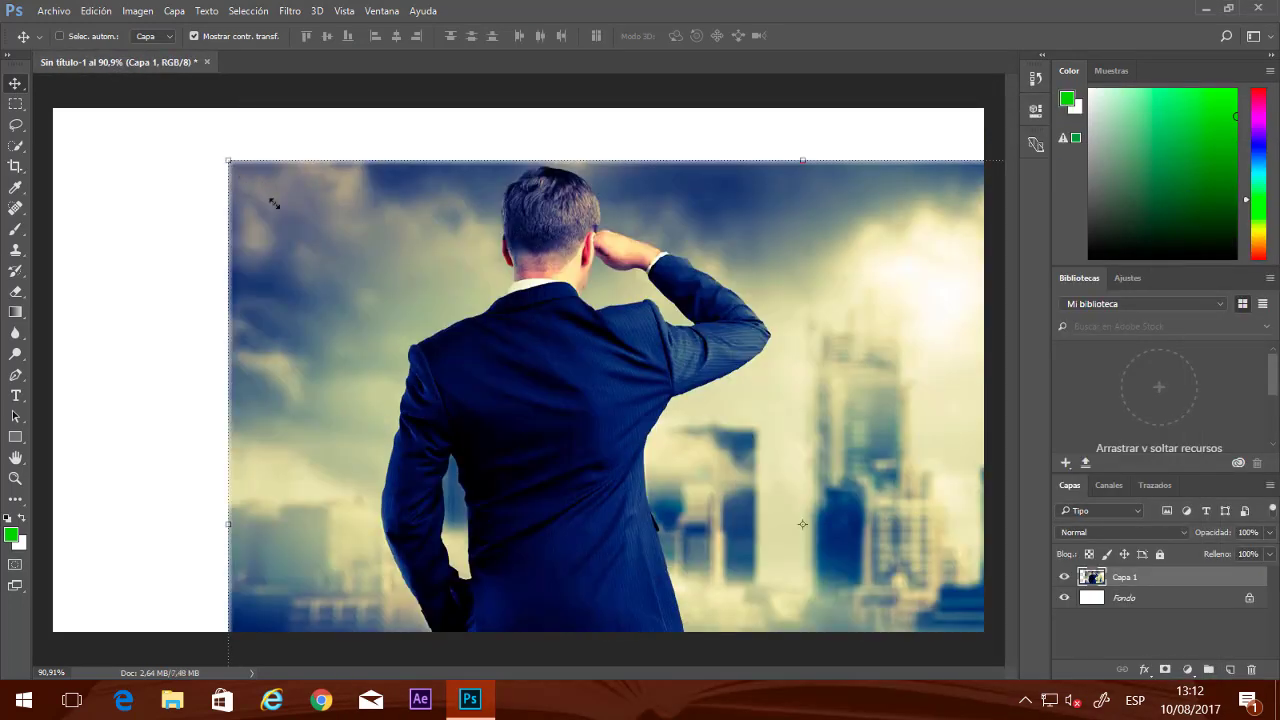
mouse_move(273, 203)
mouse_down()
mouse_move(823, 548)
mouse_move(123, 133)
mouse_move(113, 140)
mouse_up()
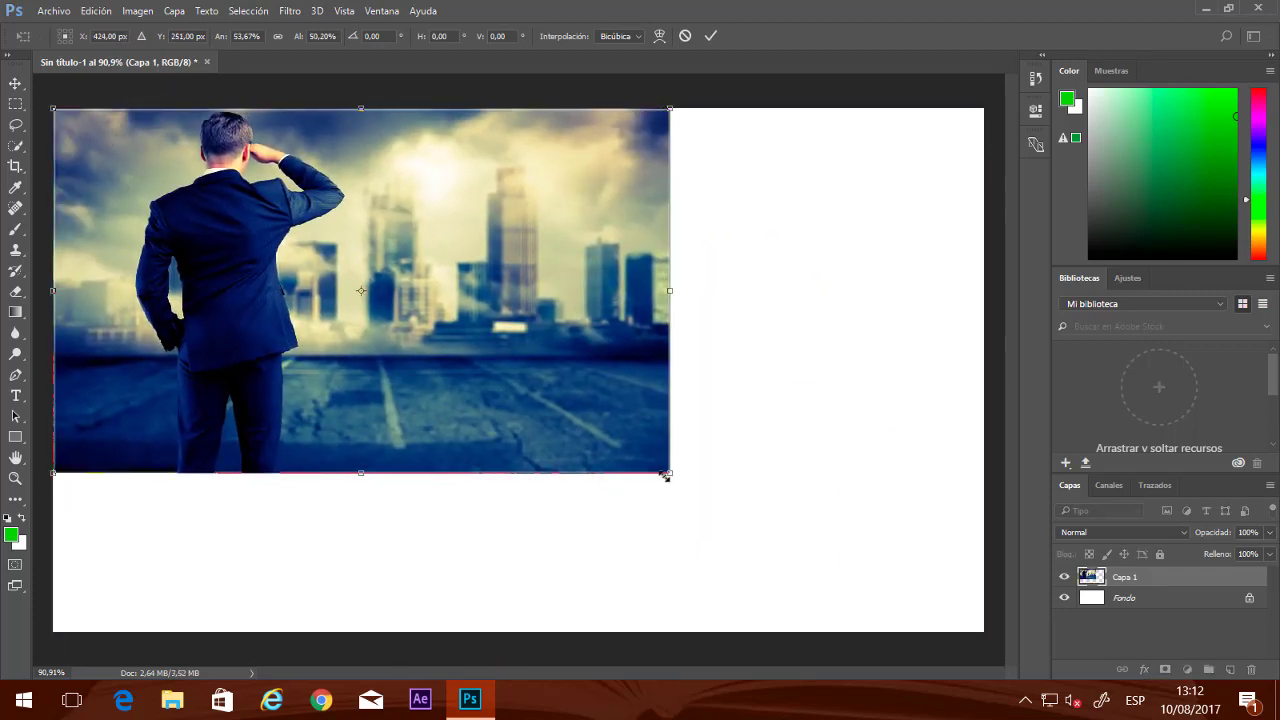
drag(666, 476, 985, 633)
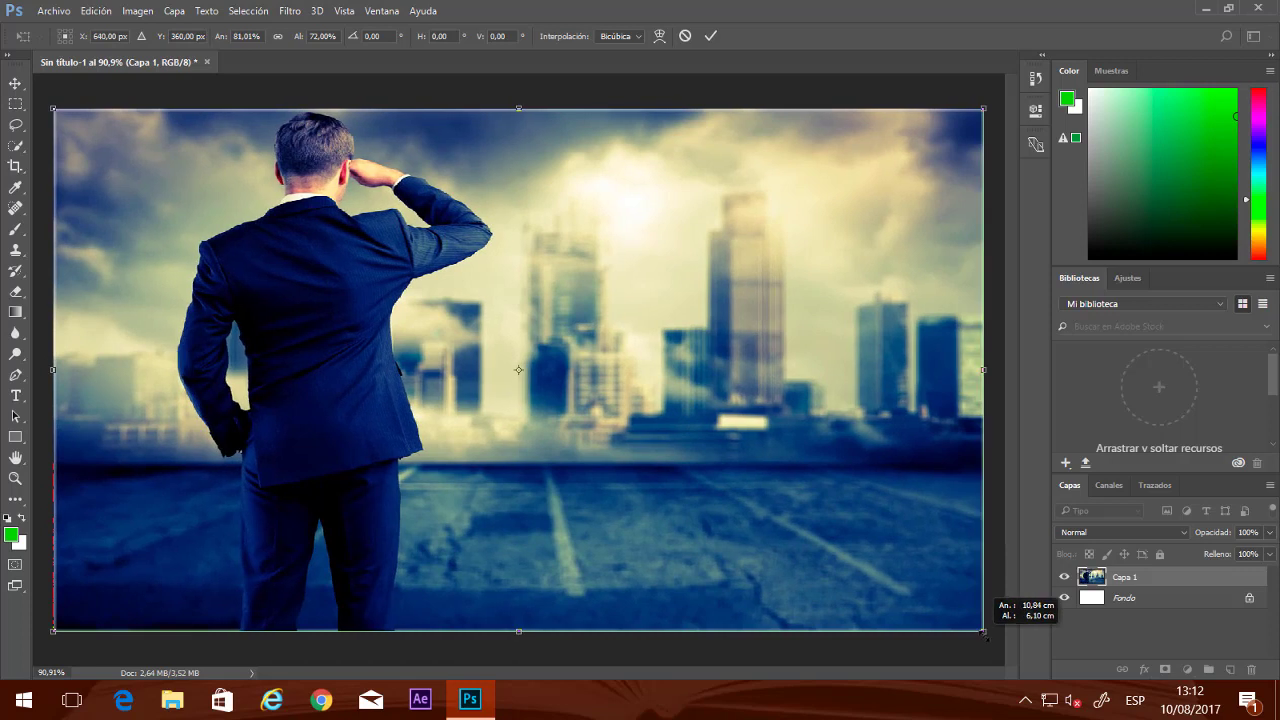
click(15, 83)
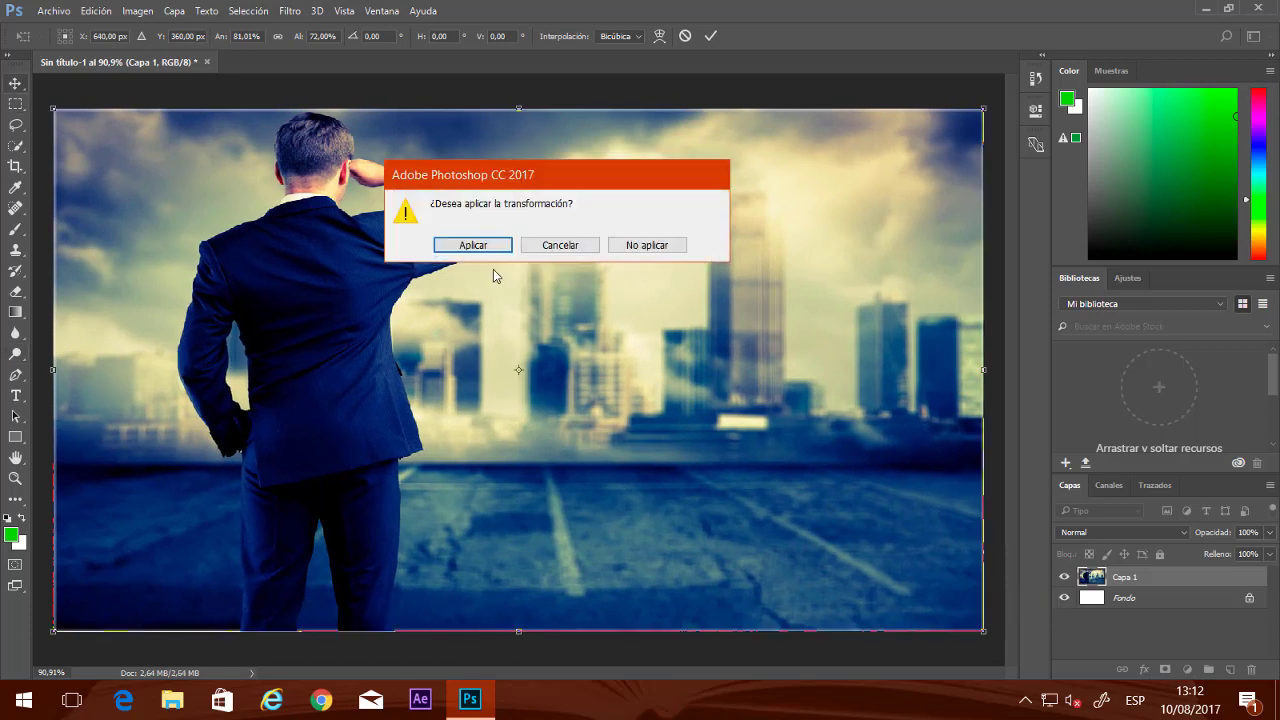
click(495, 249)
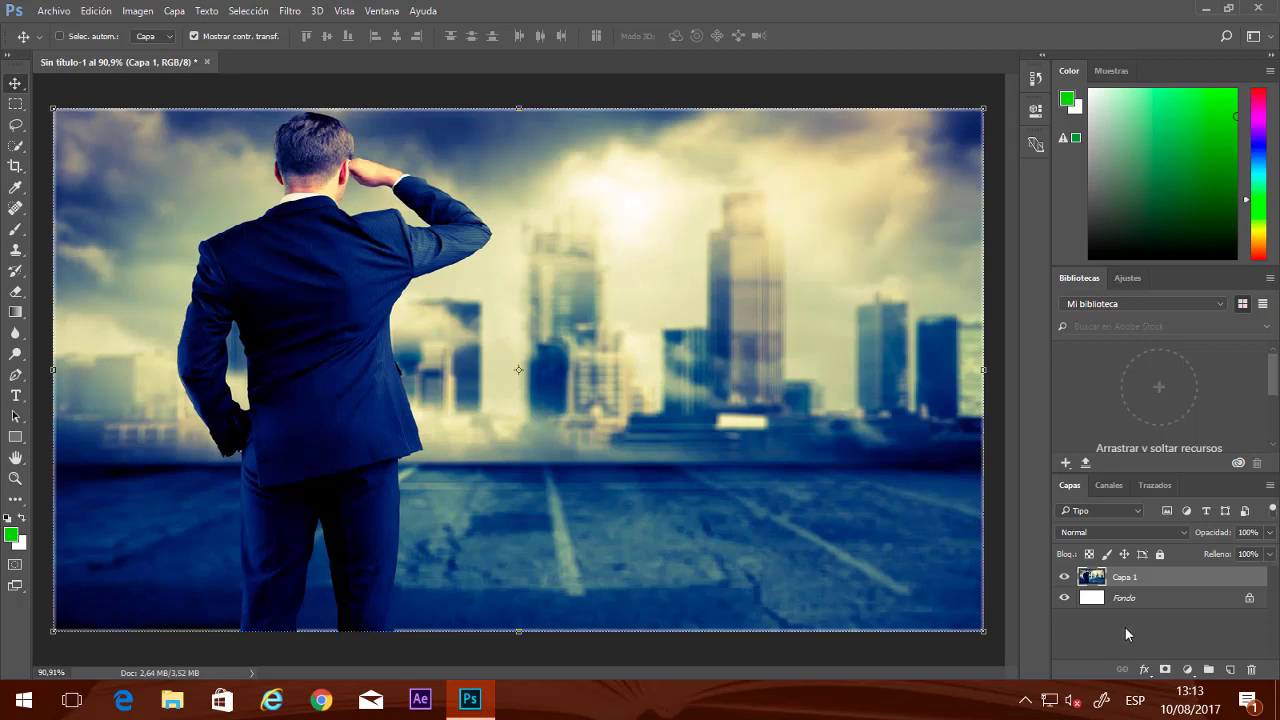
Add new layer Capa 2 and fill it with black (000000) using the Paint Bucket
click(1230, 669)
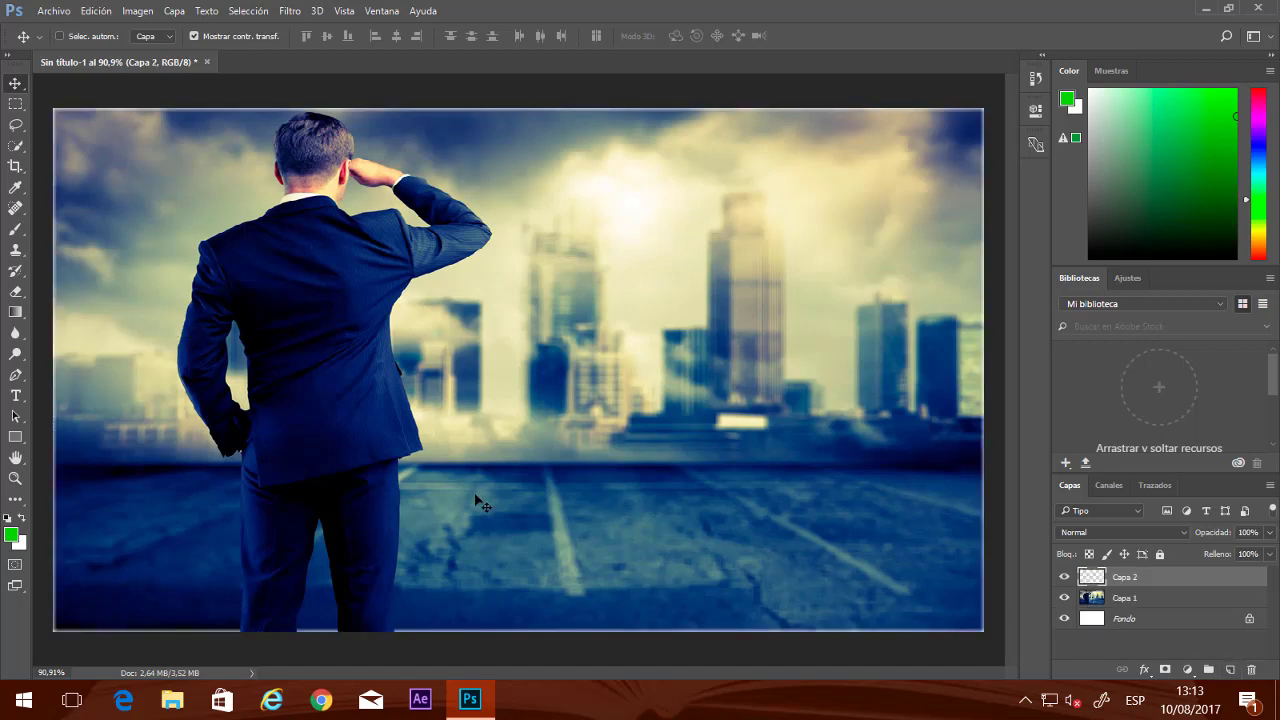
click(12, 535)
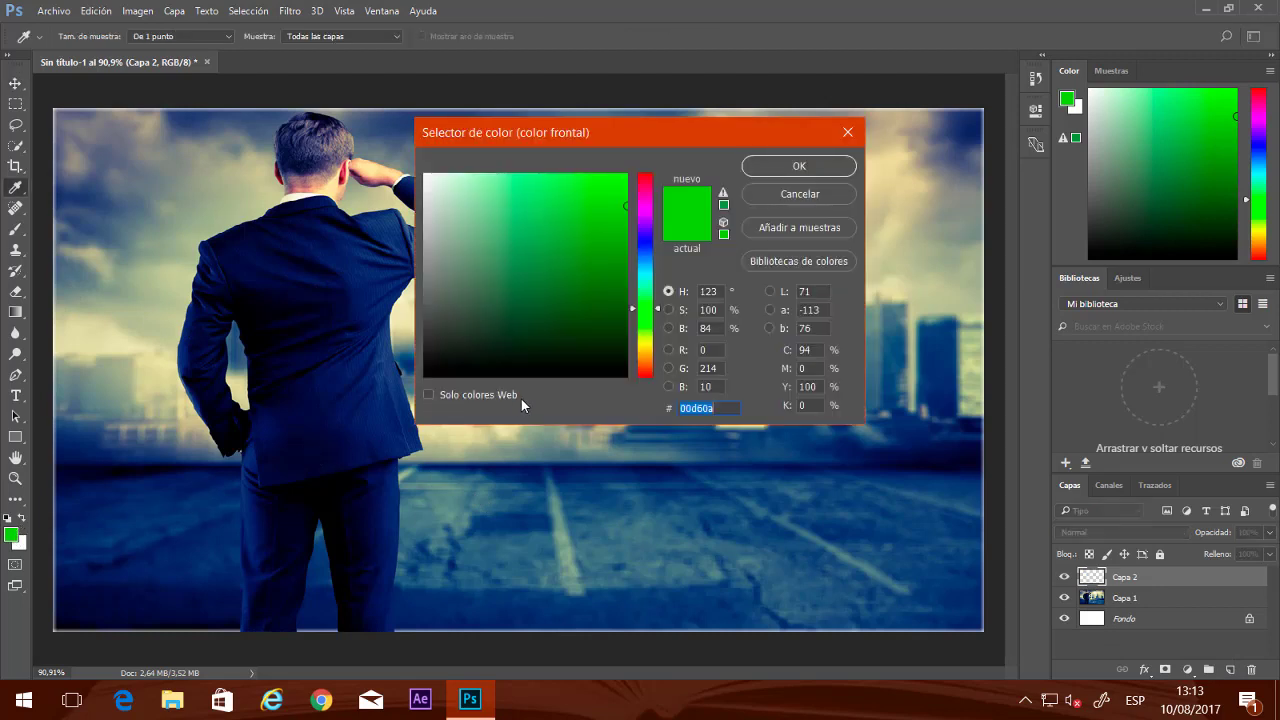
text(000000)
key(Return)
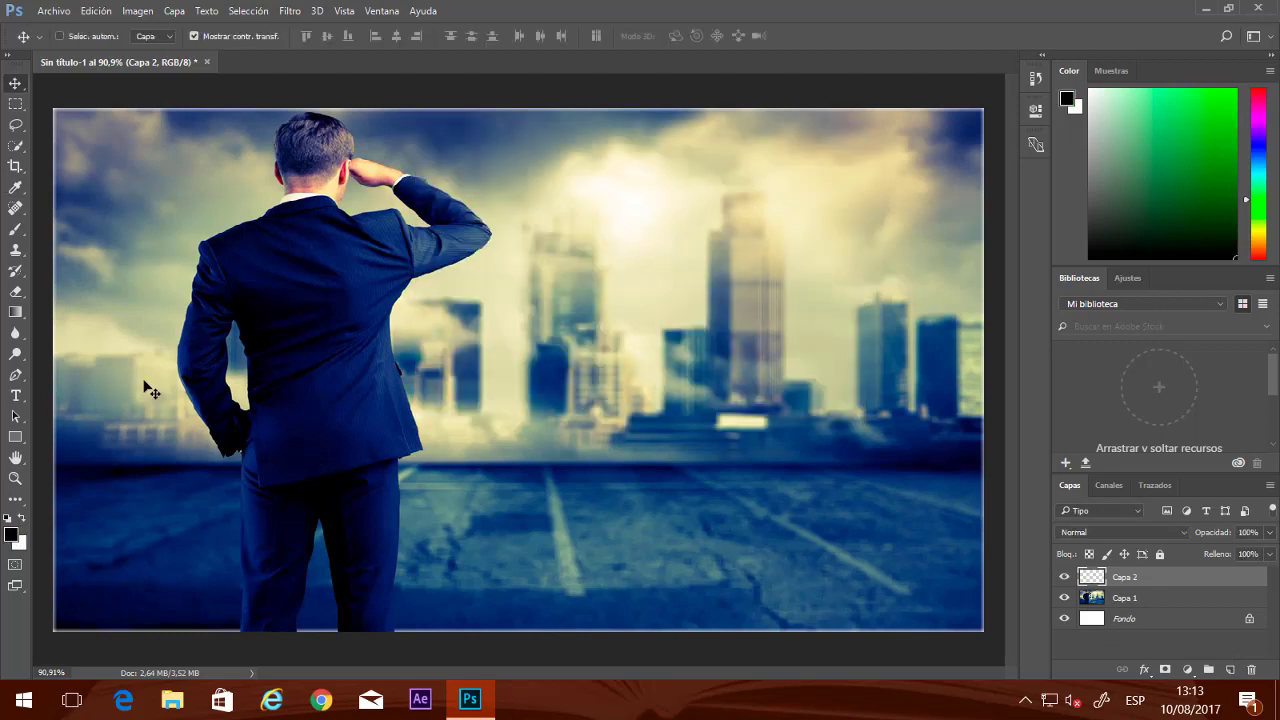
click(15, 311)
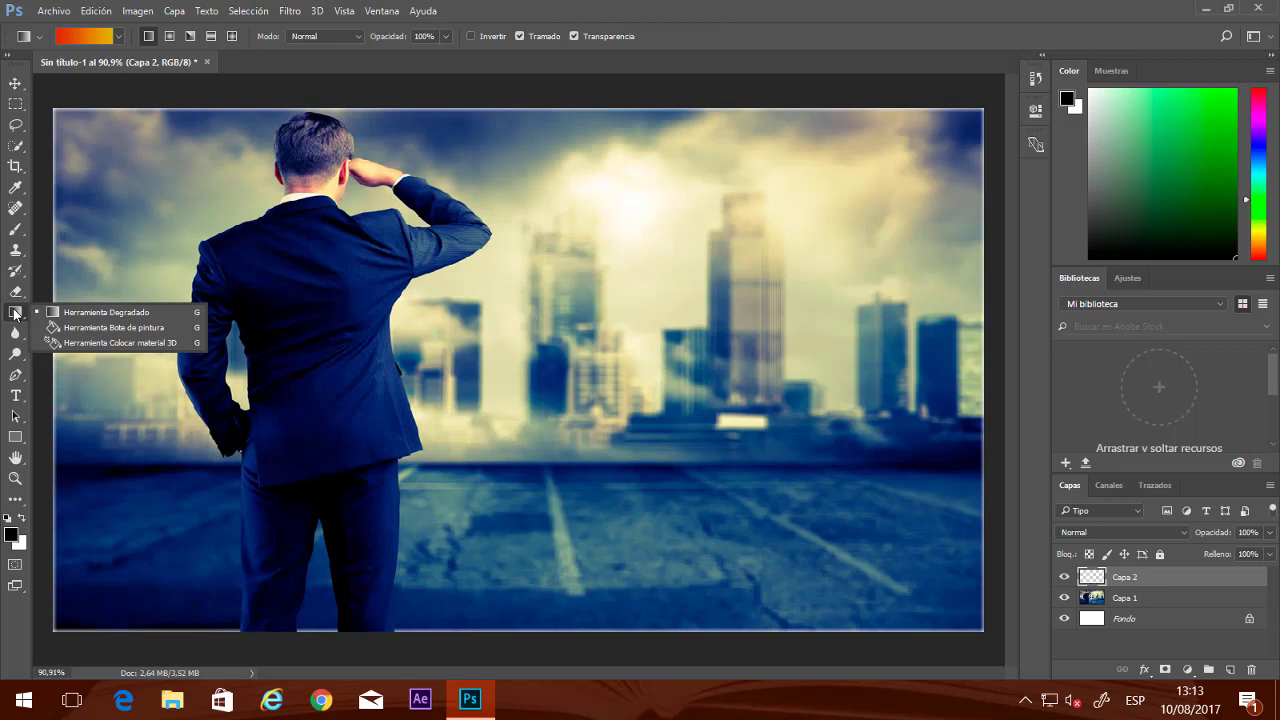
click(100, 327)
click(380, 422)
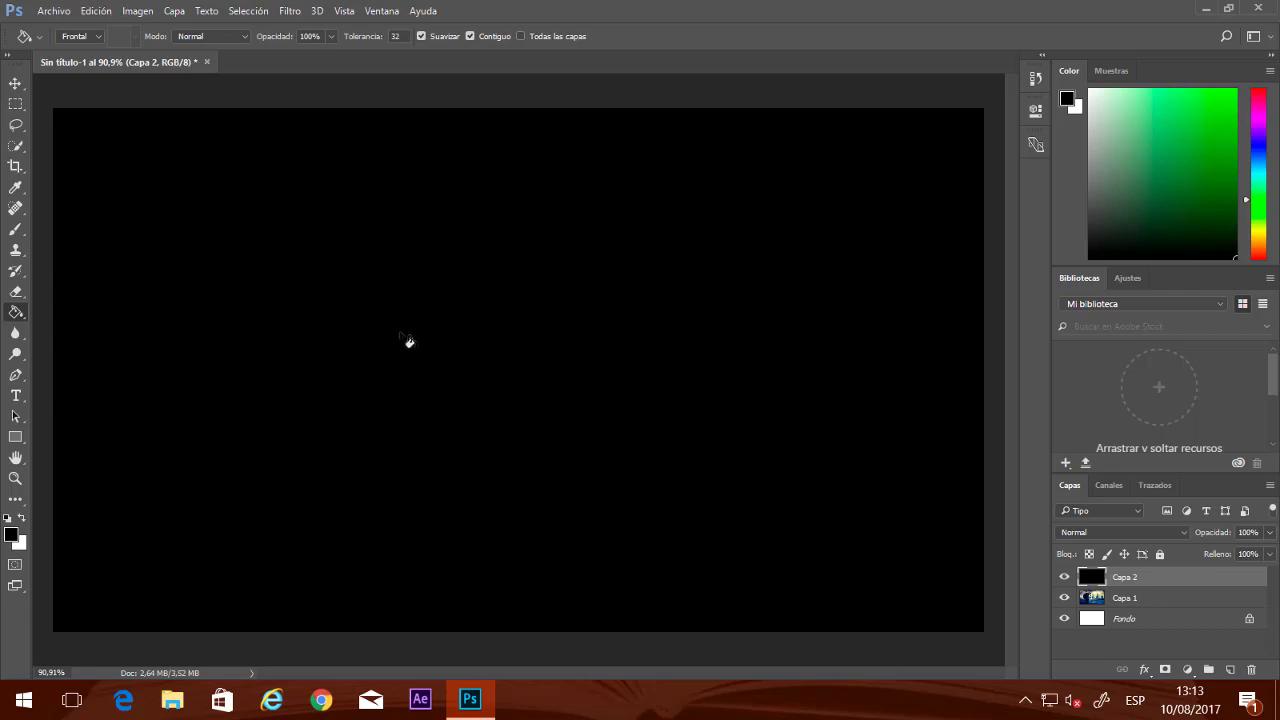
click(16, 83)
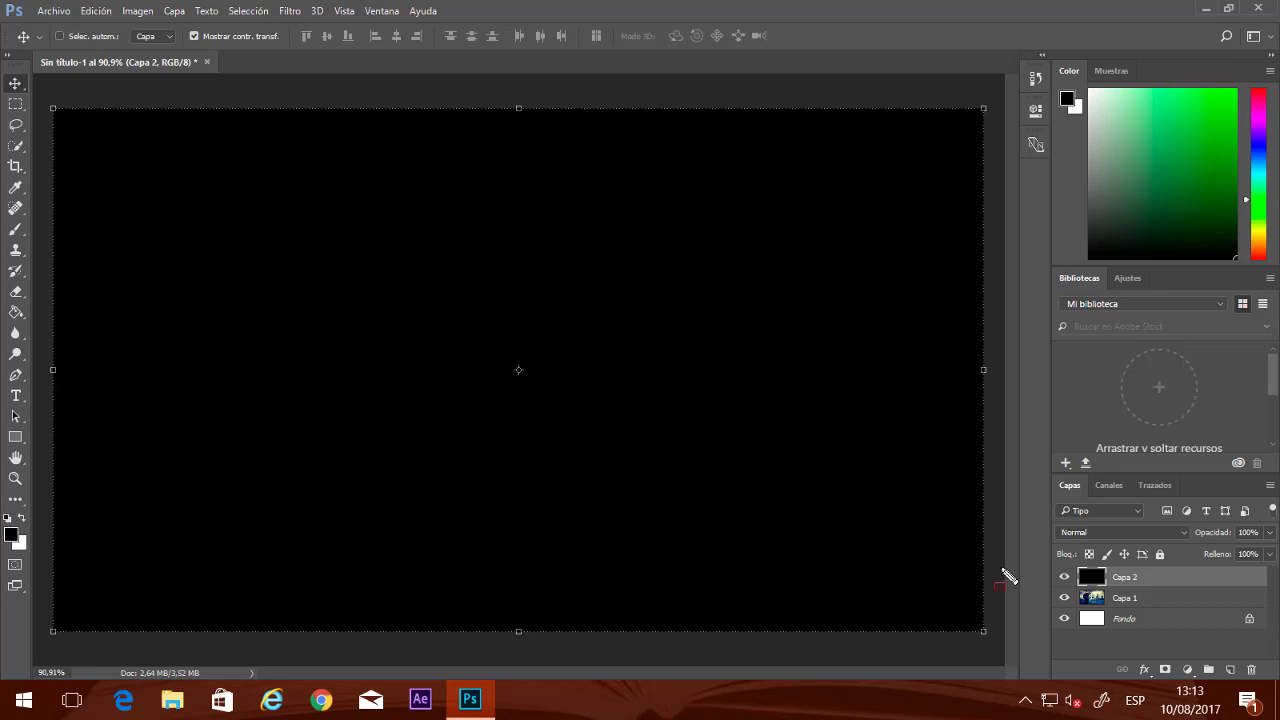
Experiment with Capa 2's opacity slider, leaving the black layer at 100%
drag(1053, 521, 1275, 544)
drag(204, 406, 1050, 530)
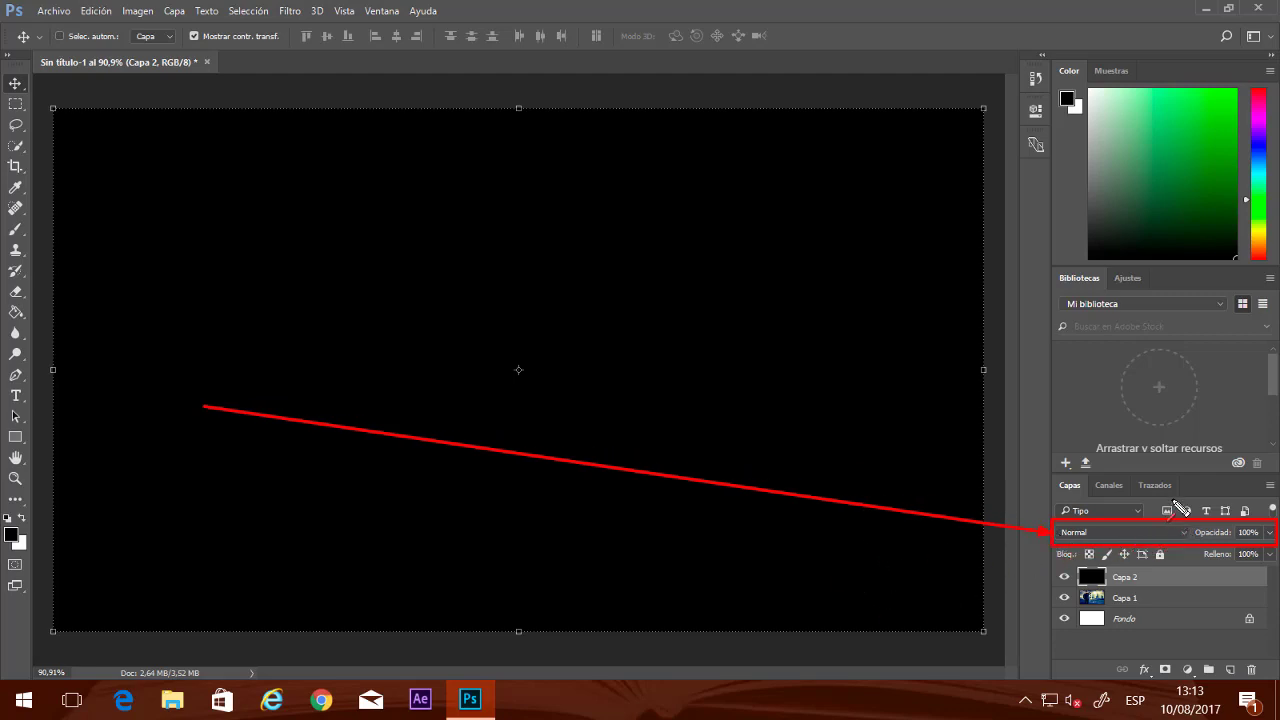
drag(1173, 503, 1136, 529)
key(Escape)
mouse_move(1270, 535)
mouse_down()
mouse_move(1249, 556)
mouse_move(1216, 556)
mouse_up()
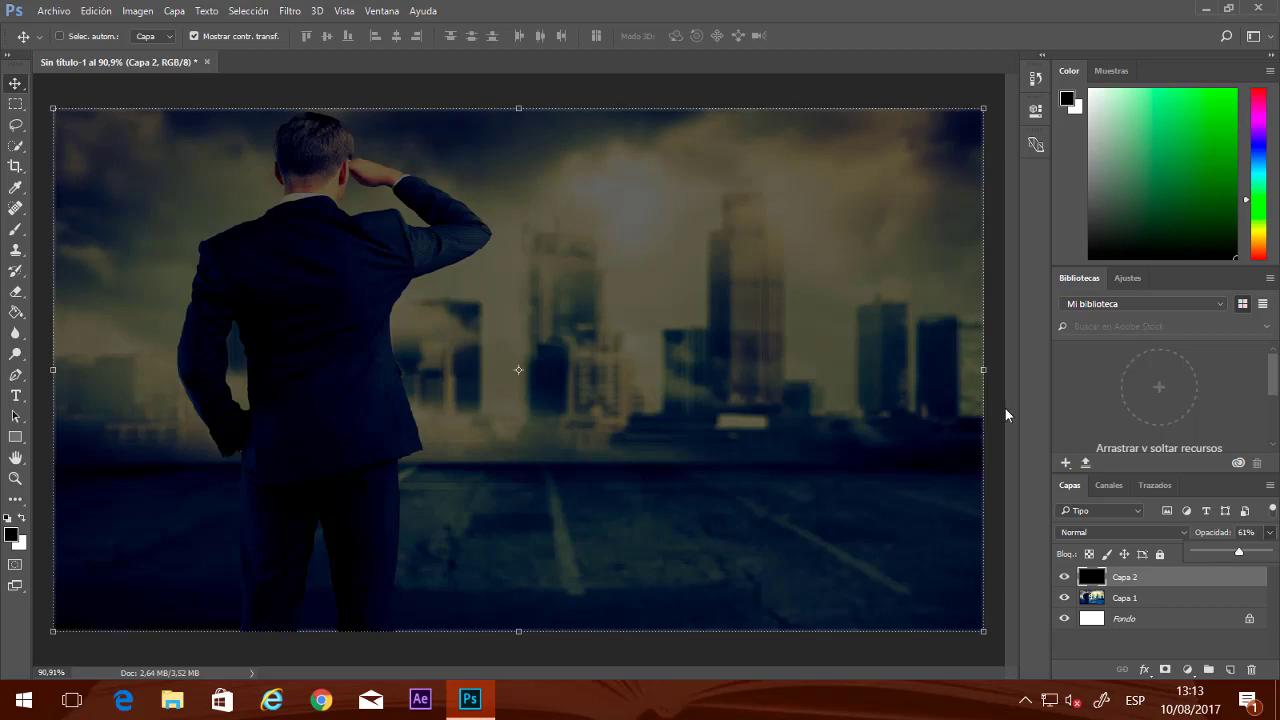
mouse_move(1239, 552)
mouse_down()
mouse_move(1177, 561)
mouse_move(1271, 552)
mouse_up()
Try Capa 2's blend modes, starting with Luminosidad, and browse the blend-mode list
click(1150, 532)
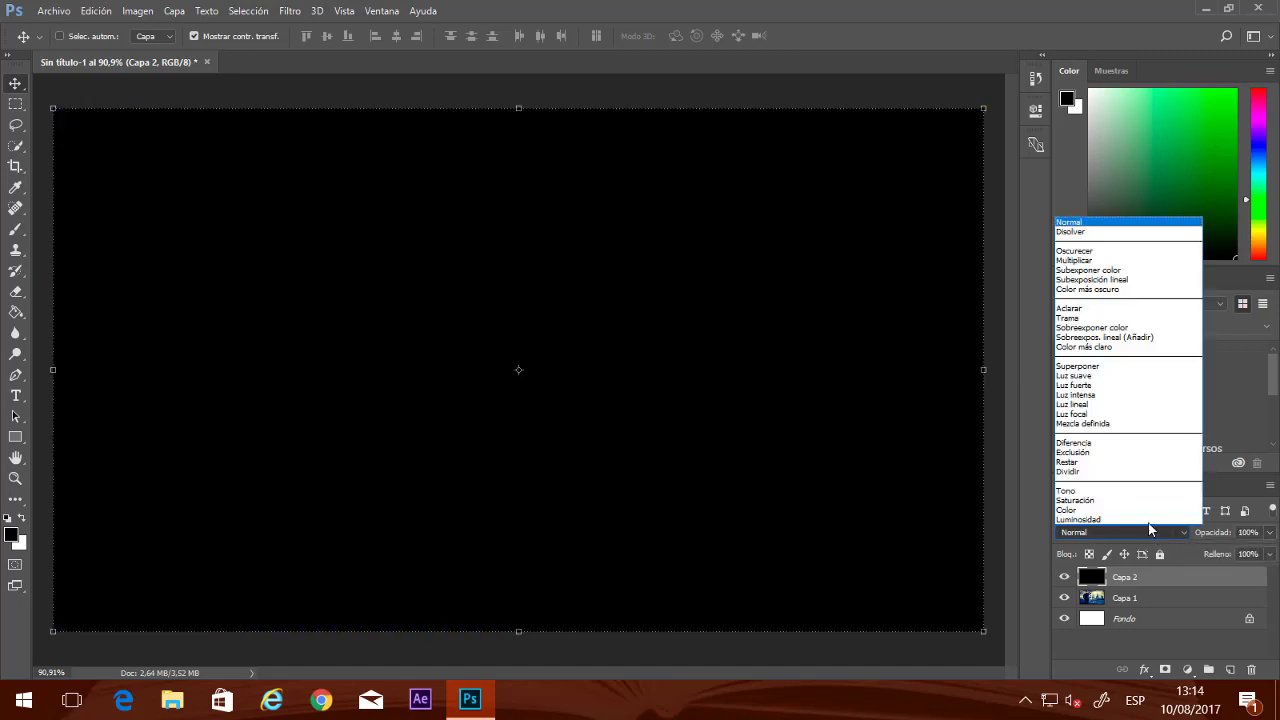
click(1149, 519)
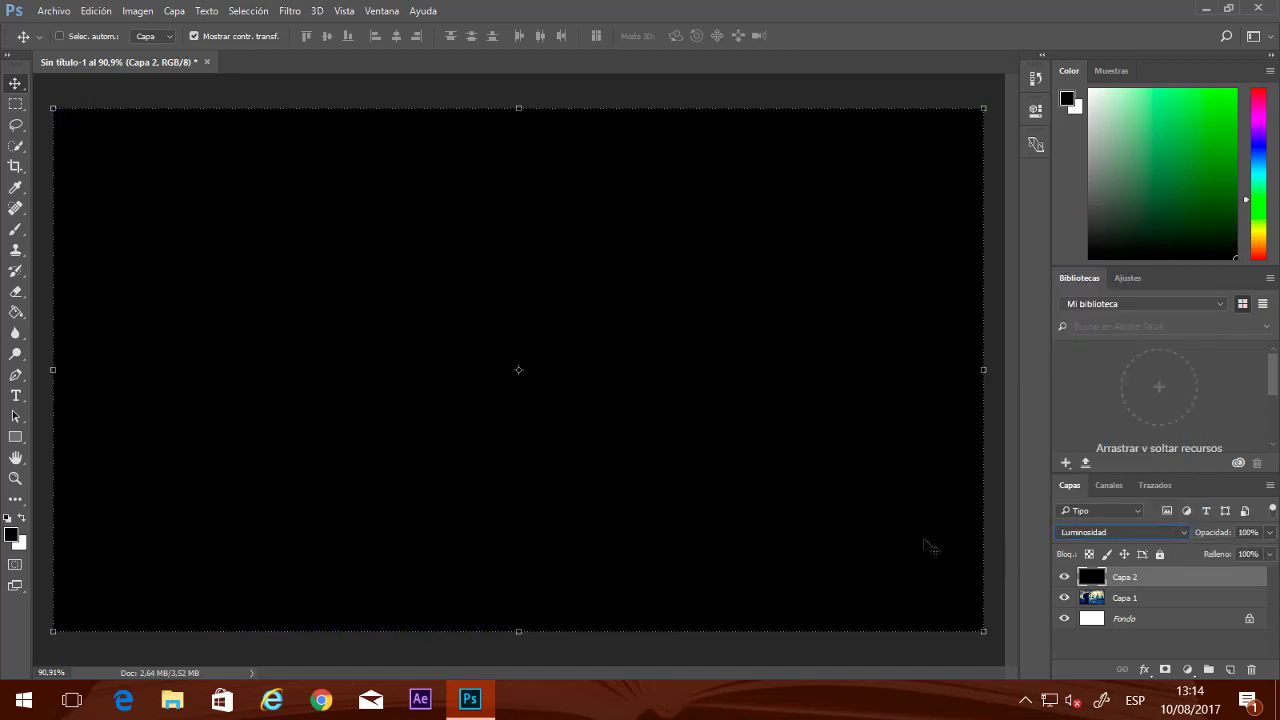
click(1108, 533)
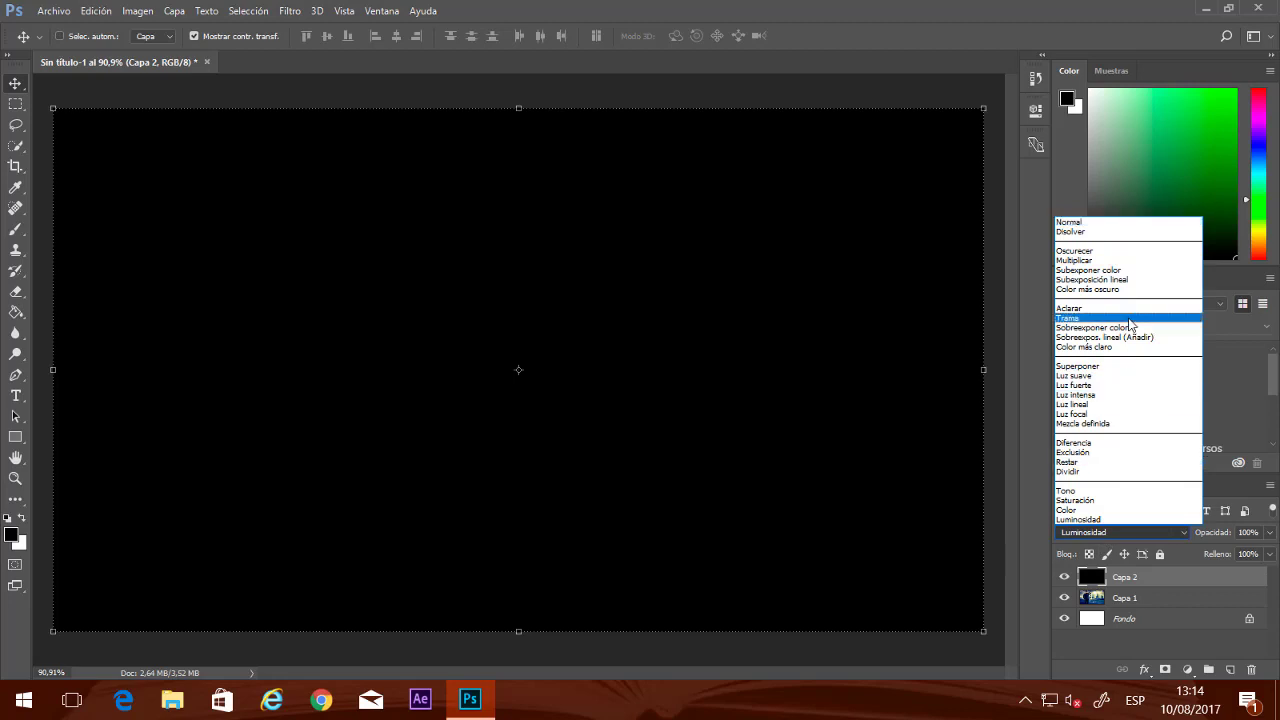
click(1089, 519)
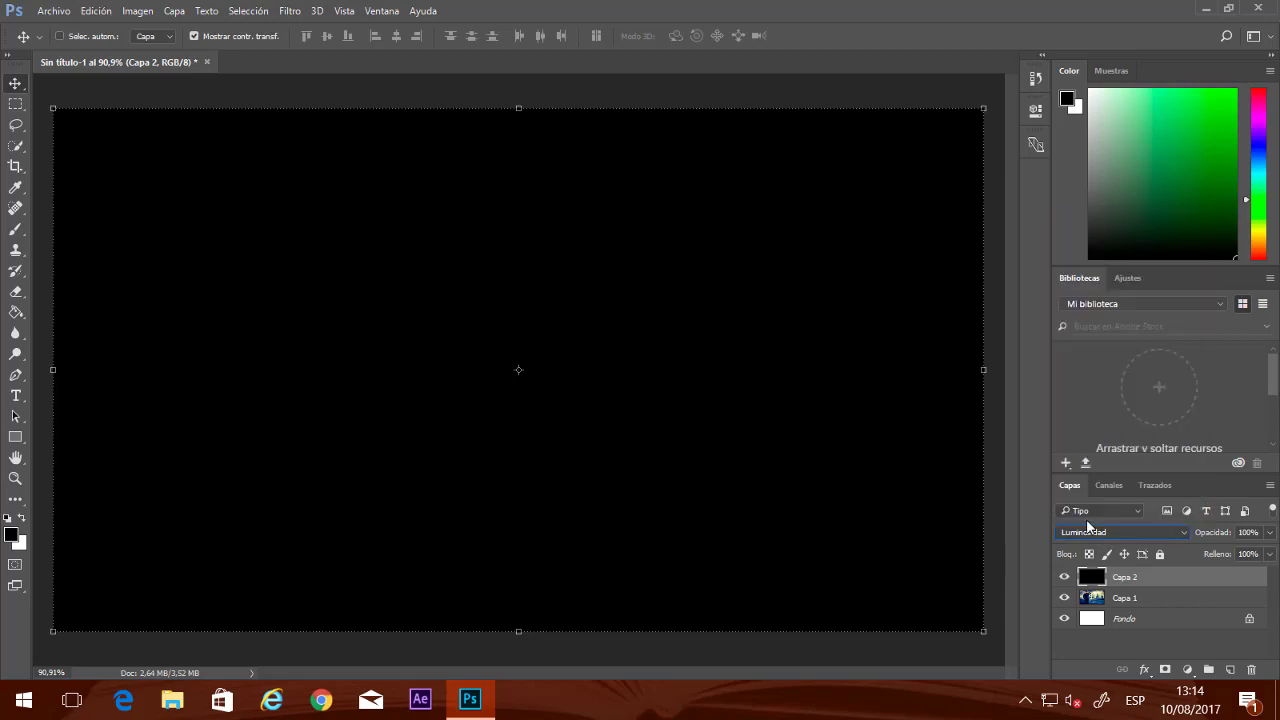
scroll(1088, 526, up, 1)
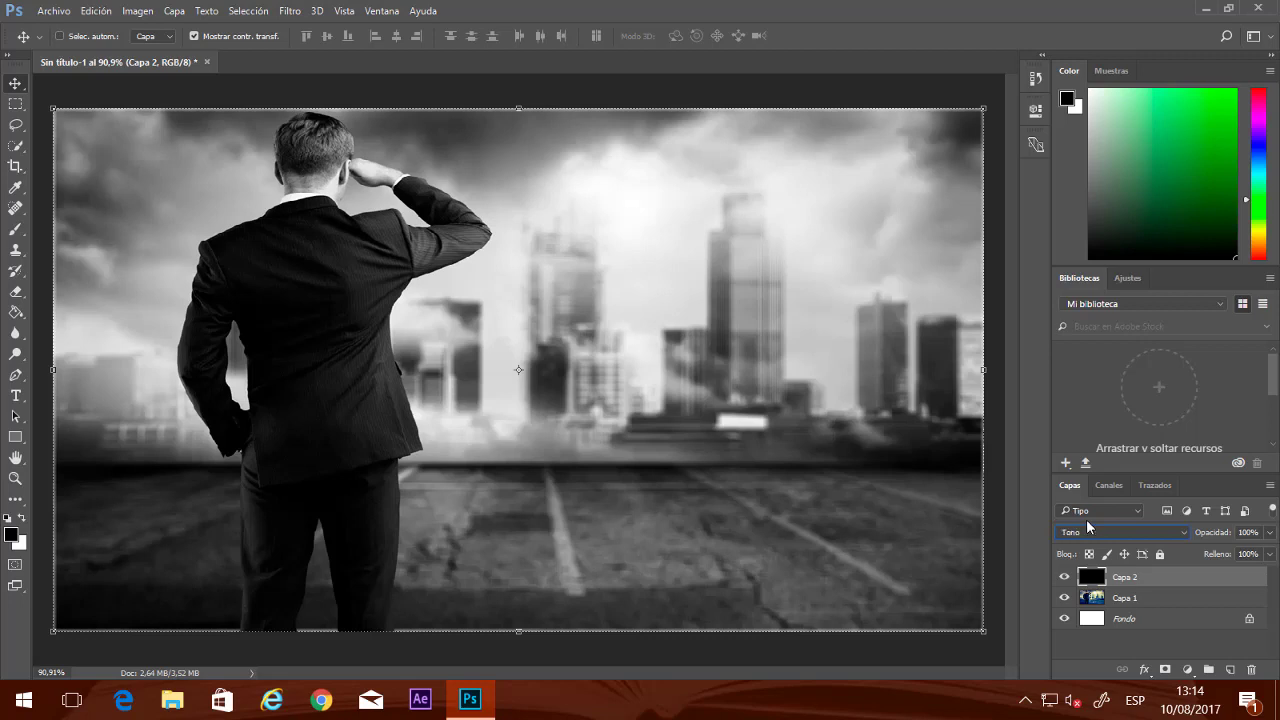
scroll(1088, 527, up, 1)
scroll(1087, 522, up, 1)
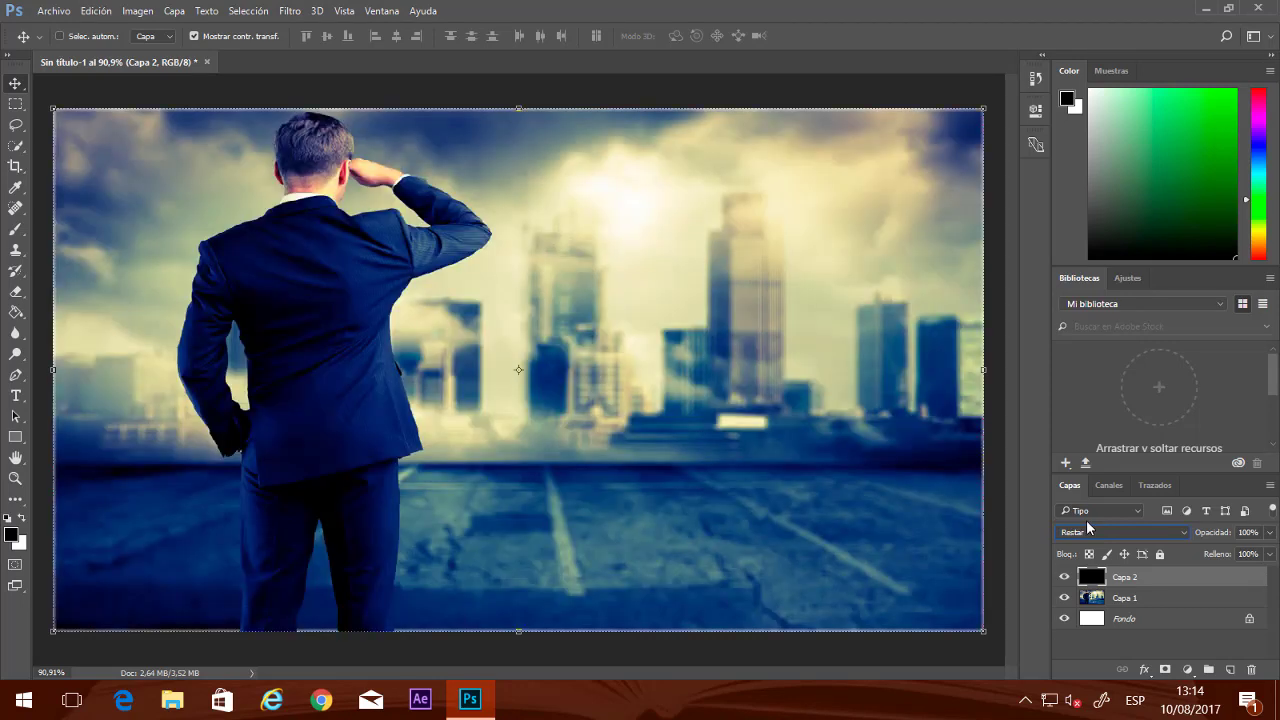
click(1088, 576)
Step Capa 2's blend mode from Exclusión through Mezcla definida to Luz focal
click(1126, 540)
click(1108, 450)
key(Down)
key(Down)
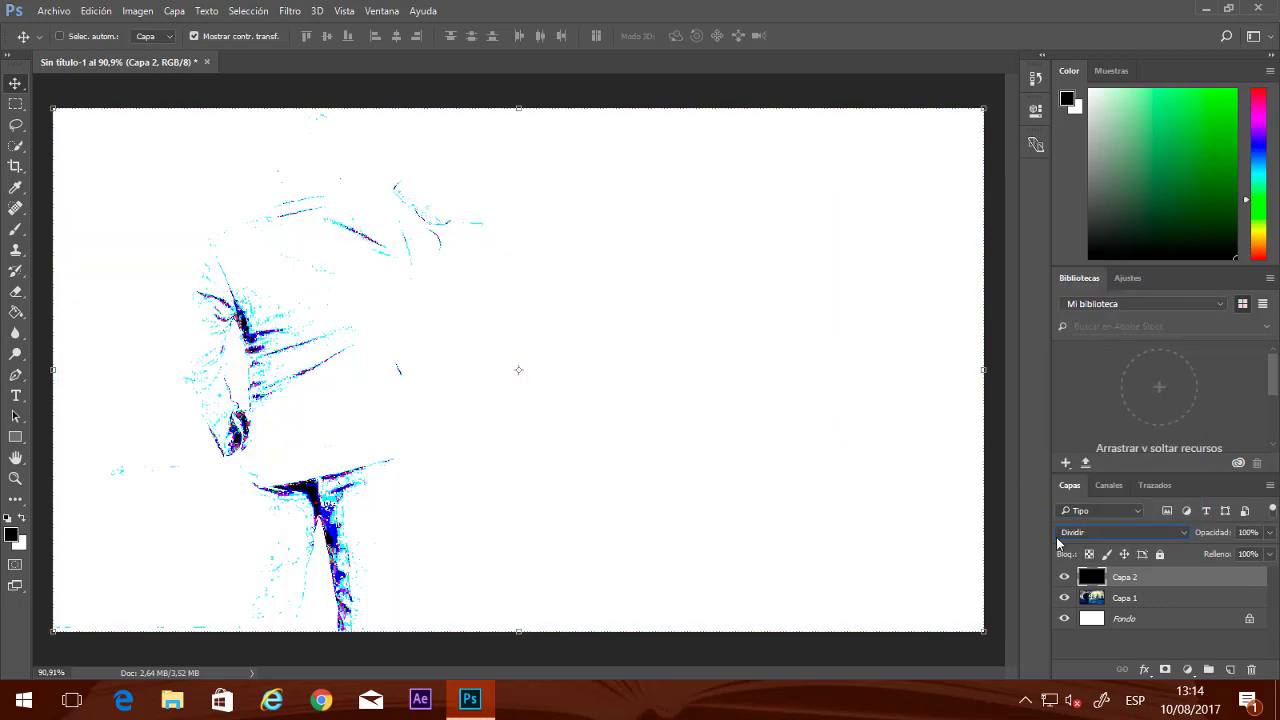
key(Up)
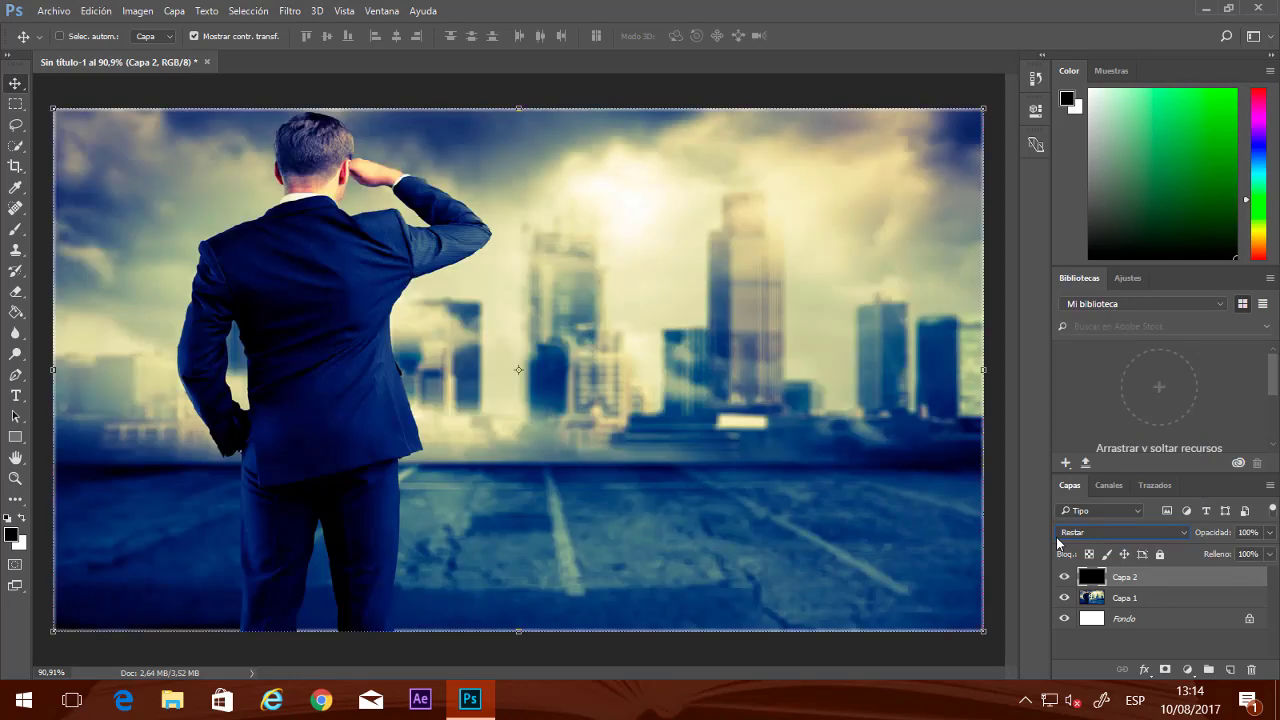
key(Up)
key(Up)
key(Up)
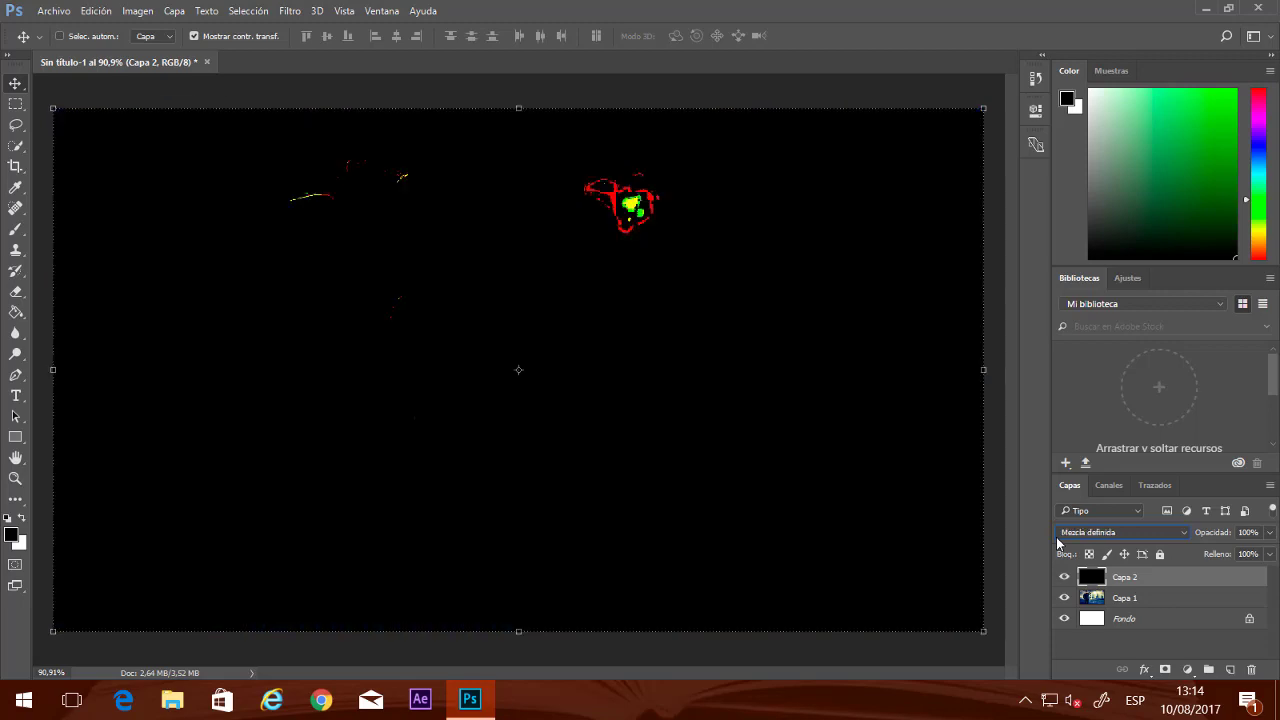
key(Up)
key(Up)
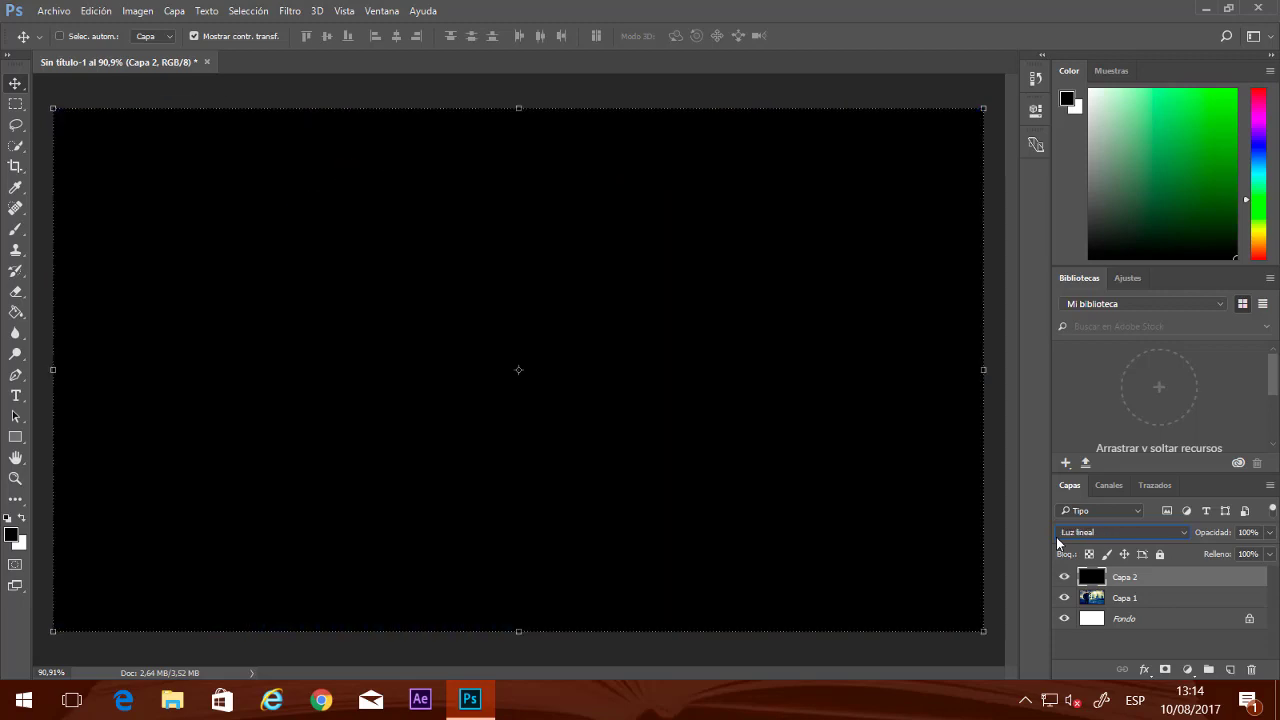
key(Up)
key(Up)
key(Up)
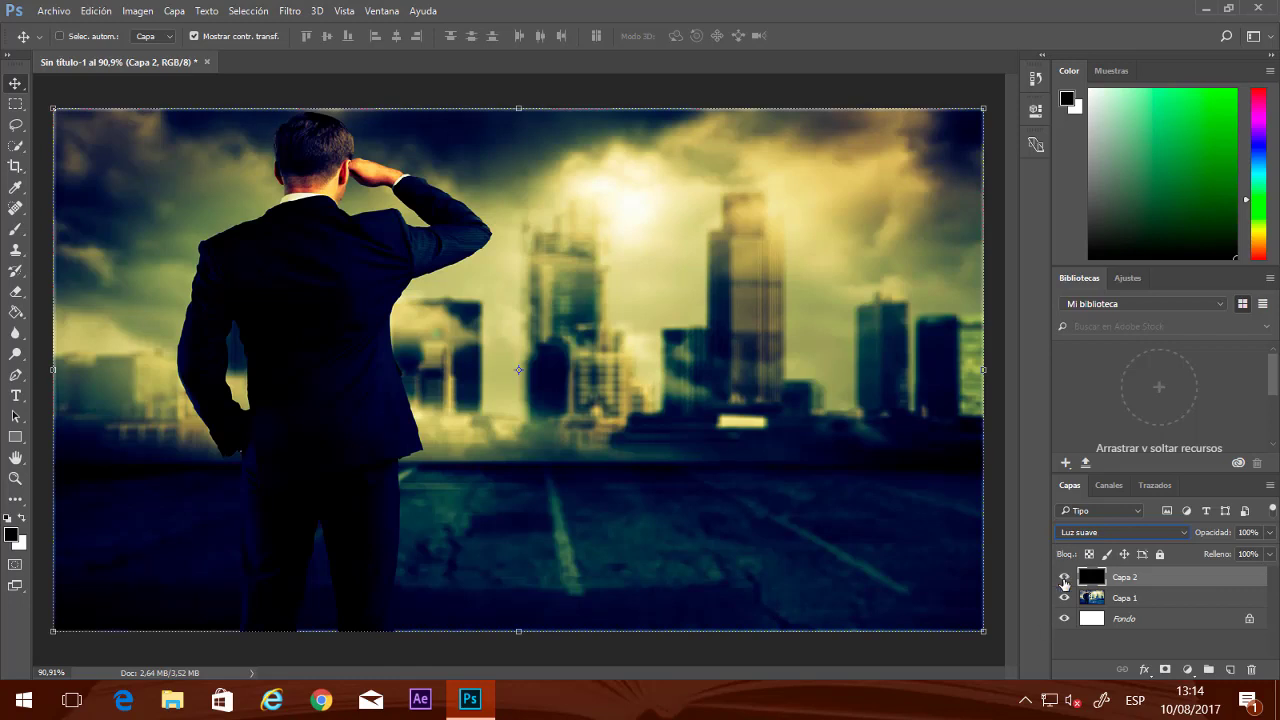
Toggle Capa 2's visibility, nudge it up, and try Superponer and lightening blend modes
click(1064, 577)
click(1064, 578)
key(Up)
key(Up)
key(Up)
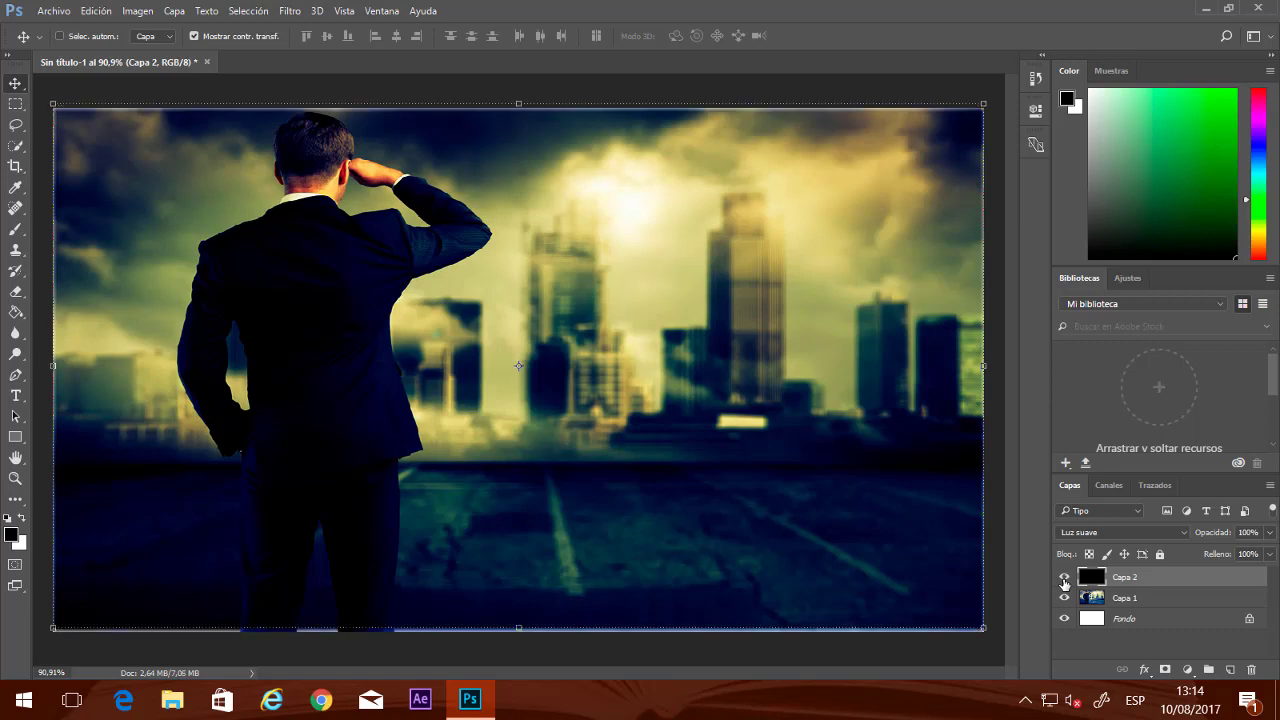
key(Up)
key(Up)
click(1087, 532)
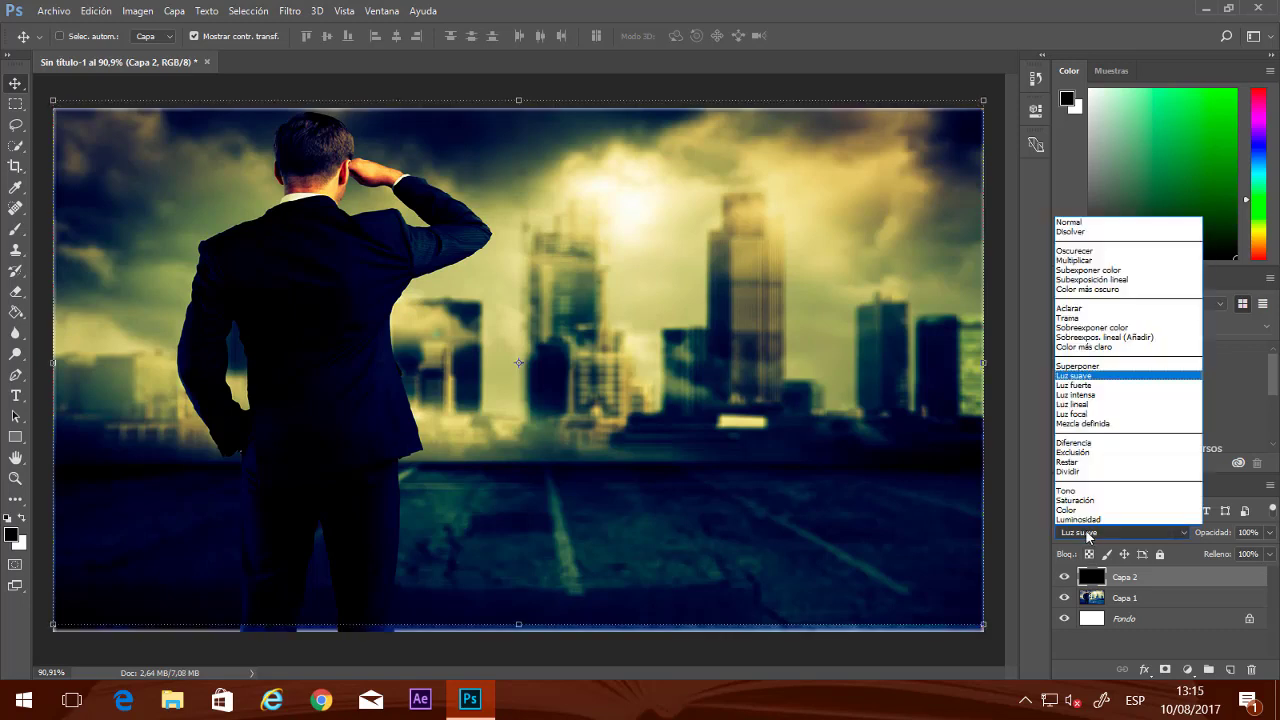
click(1077, 366)
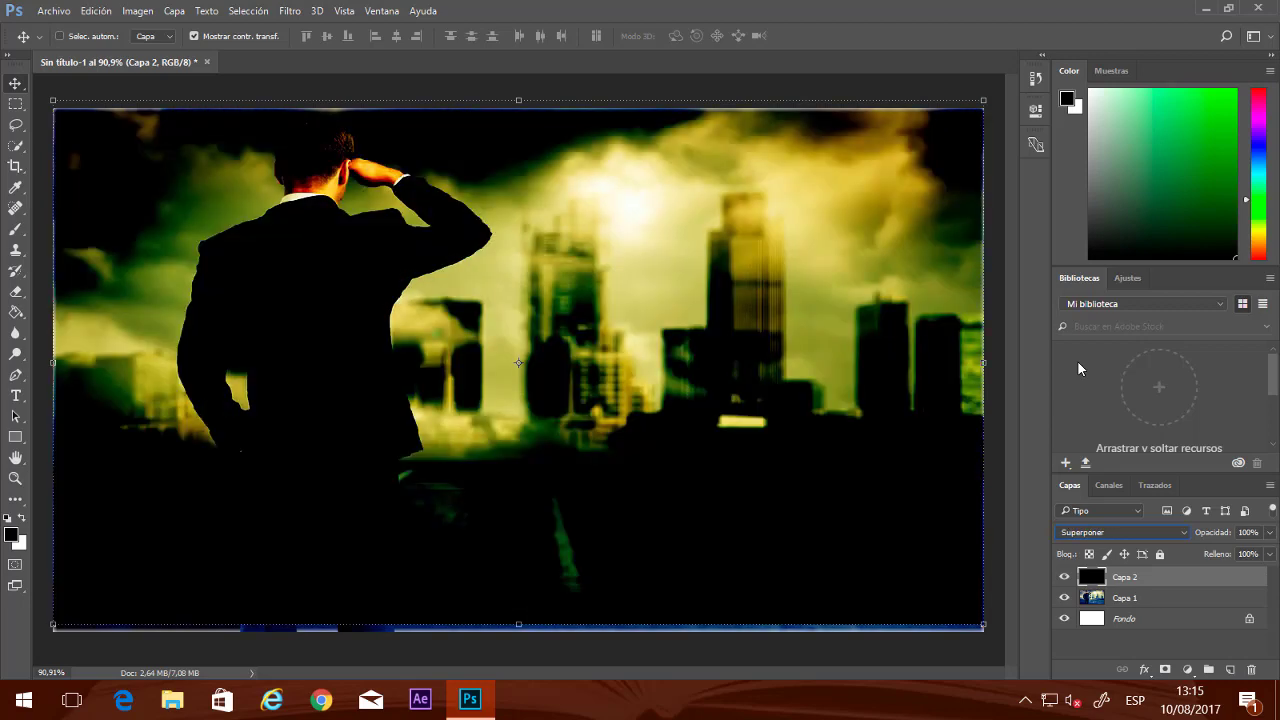
key(Up)
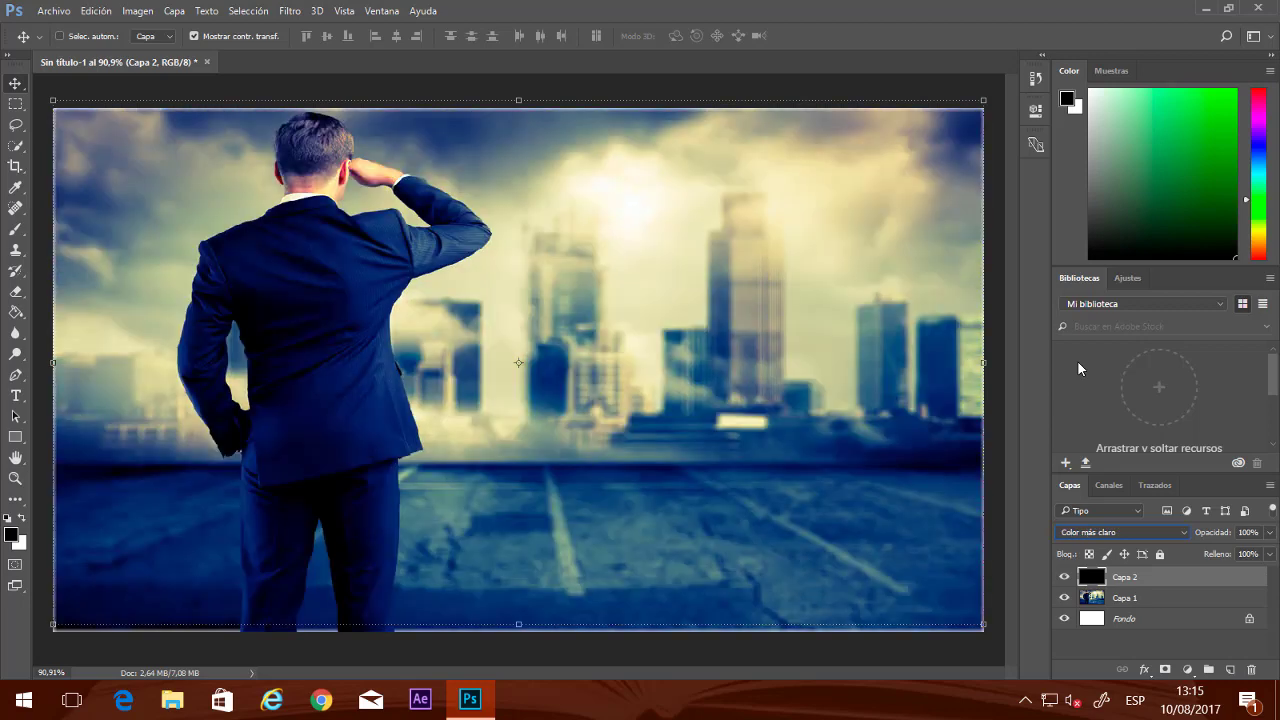
key(Up)
key(Up)
key(Up)
key(Up)
key(Up)
key(Up)
key(Up)
key(Up)
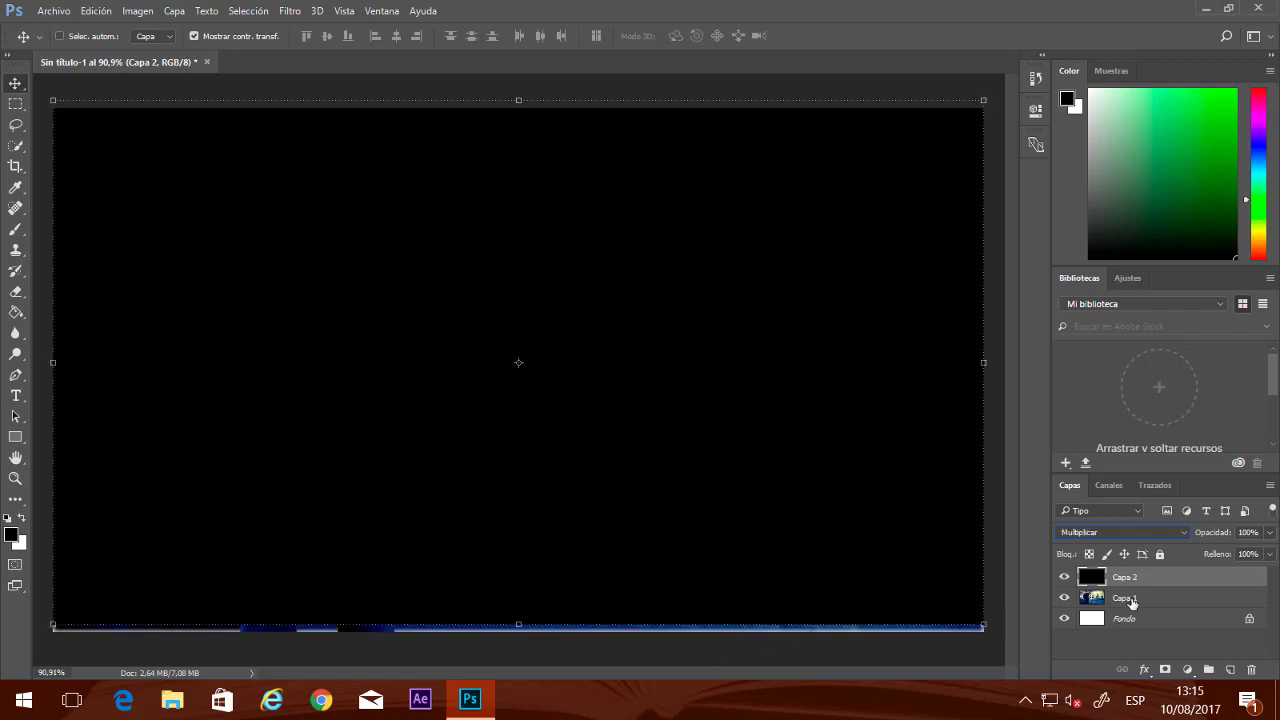
Make the Fondo and Capa 1 layers visible, then reselect Capa 2
ctrl+click(983, 628)
click(1157, 580)
click(1137, 619)
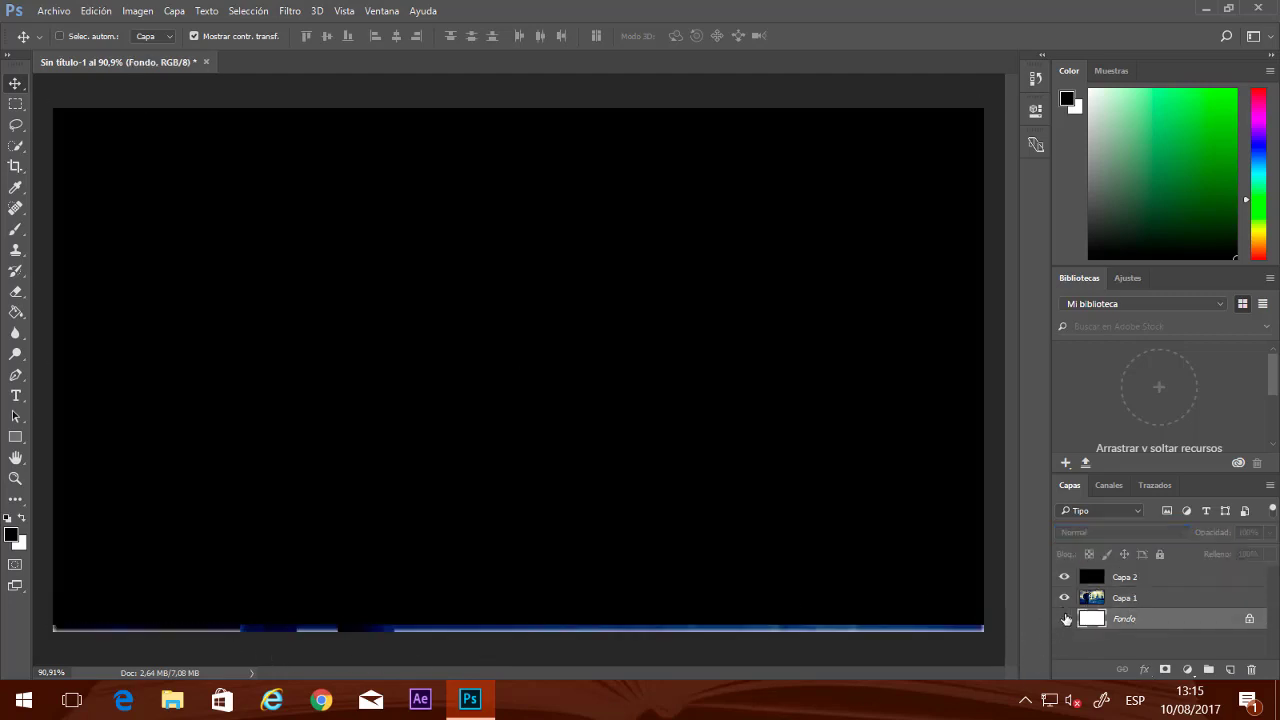
click(1064, 618)
click(1064, 598)
click(1122, 580)
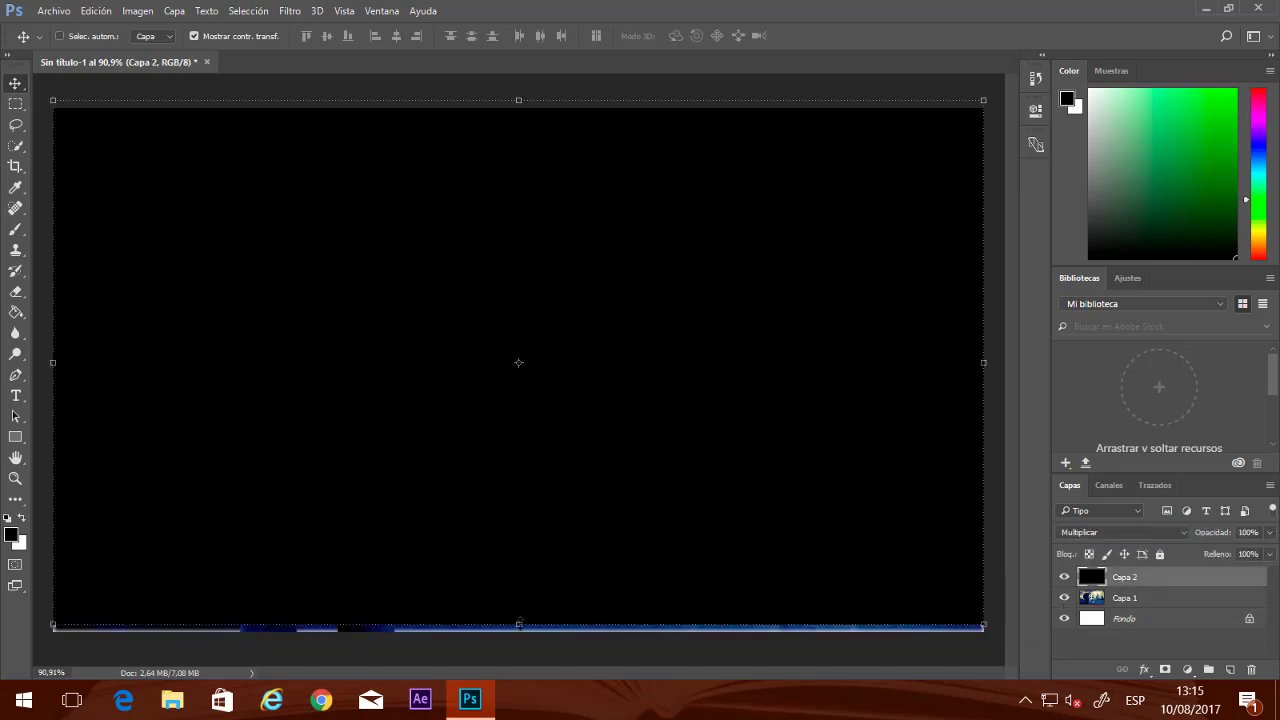
Stretch Capa 2 over the full canvas height, then choose bright green as the foreground colour
drag(519, 625, 519, 632)
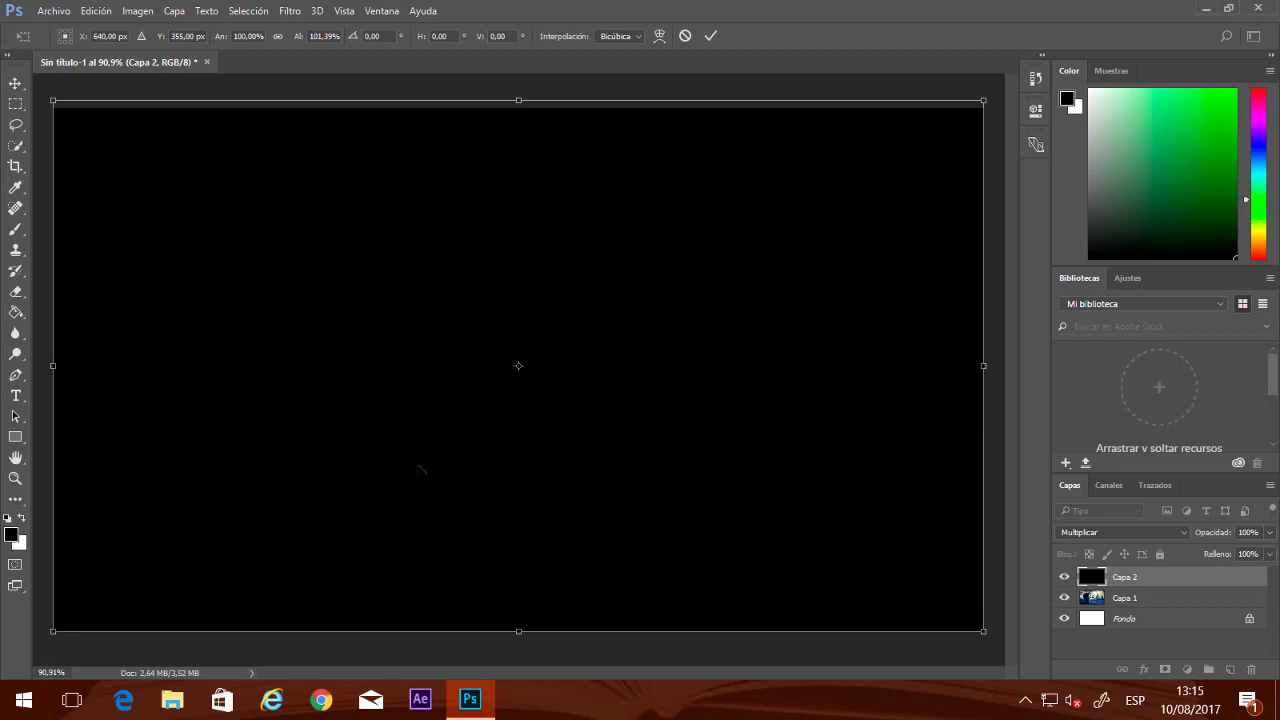
drag(519, 100, 519, 107)
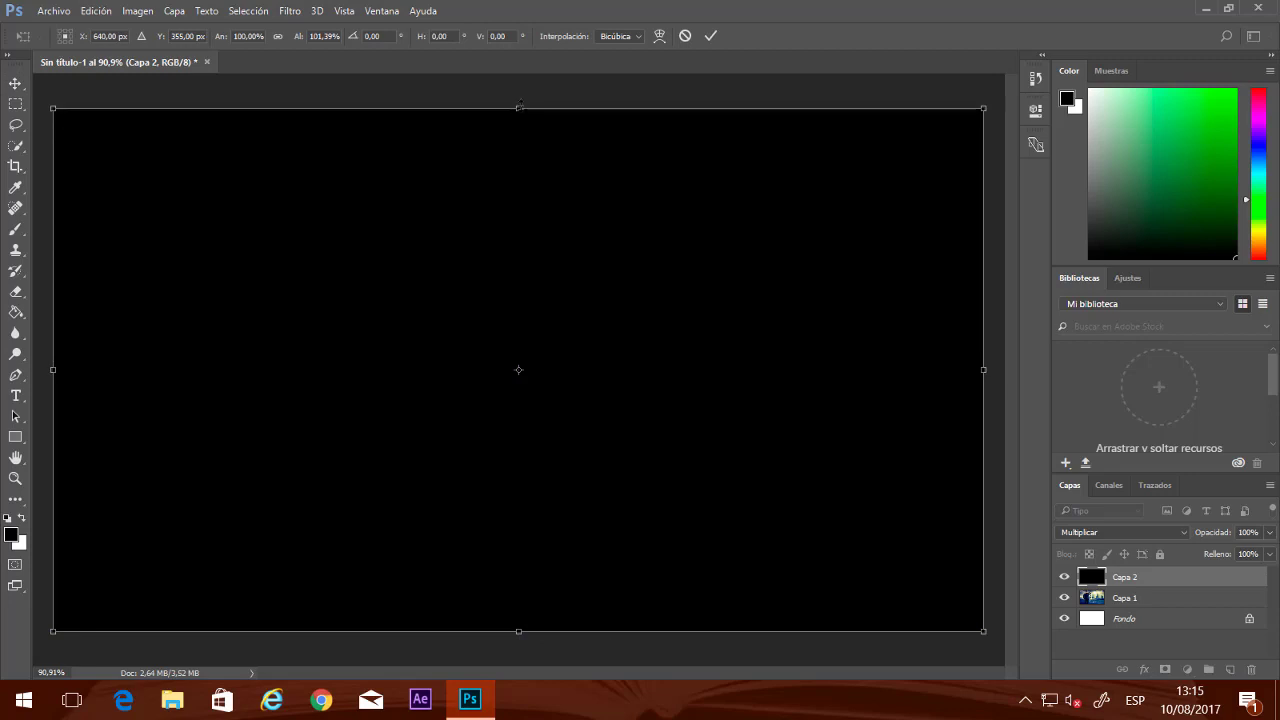
click(15, 83)
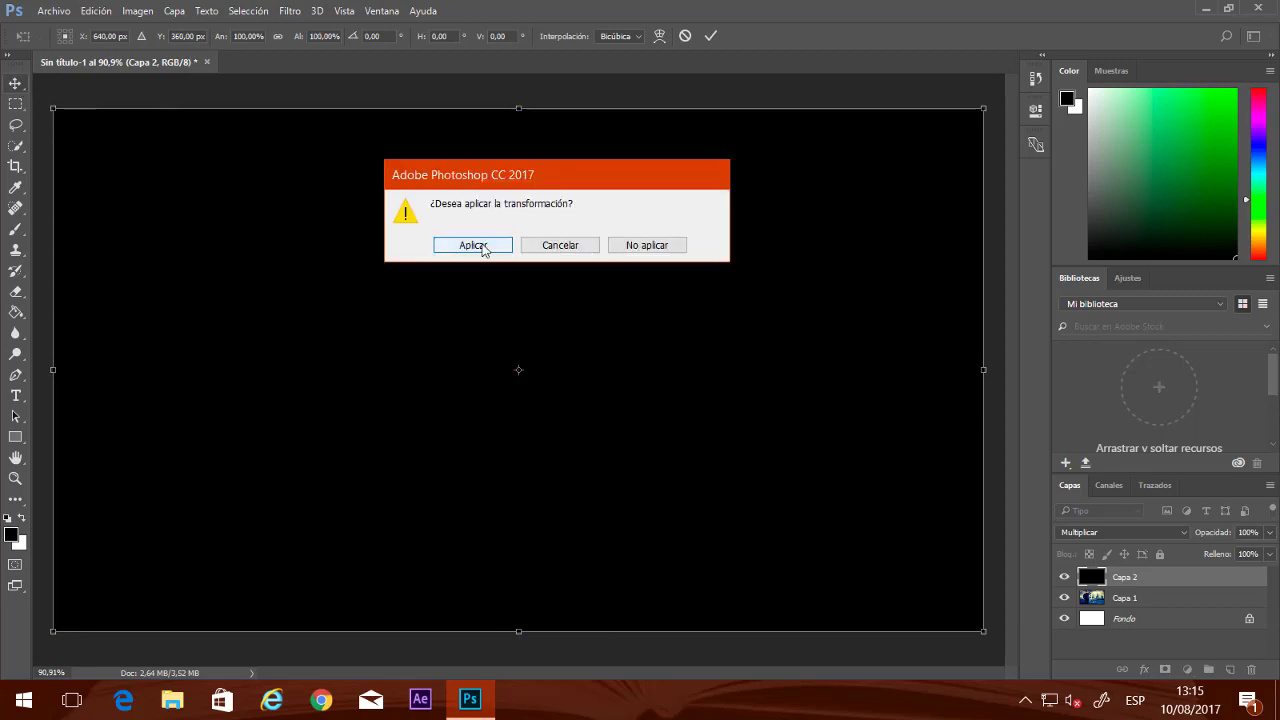
click(473, 245)
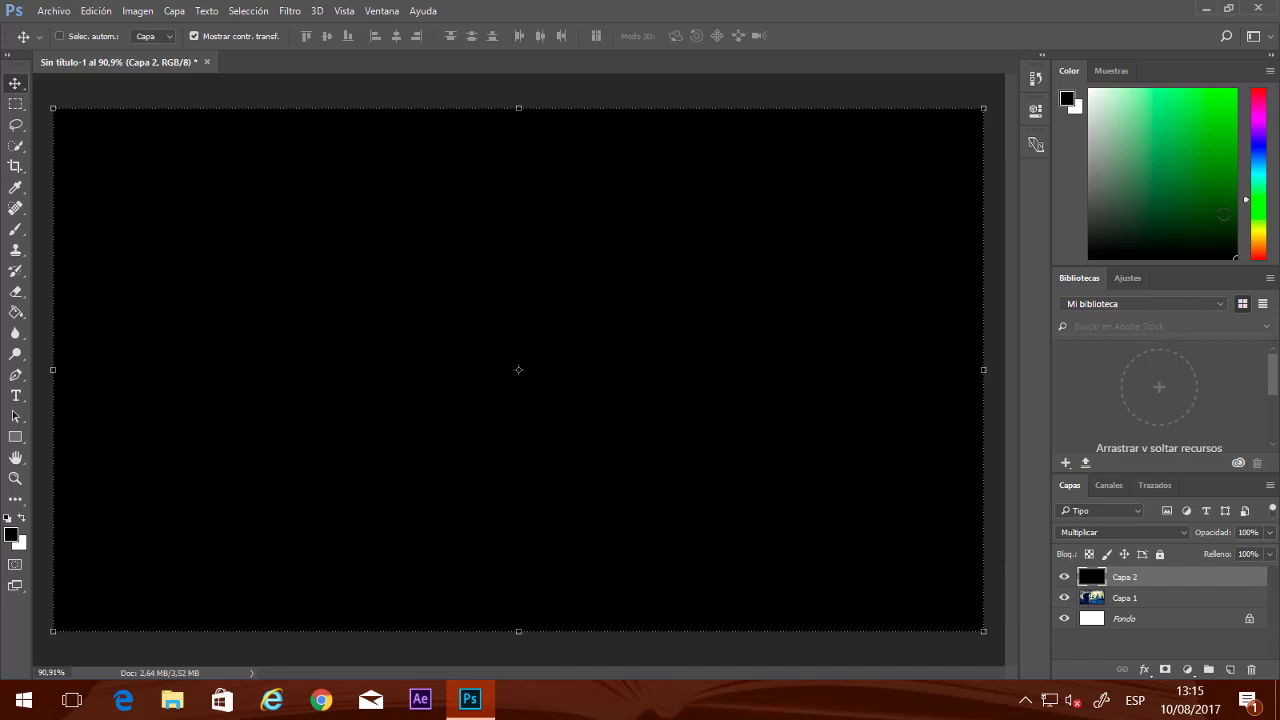
drag(1220, 171, 1237, 96)
Fill Capa 2 with bright green and set its blend mode to Color
click(16, 313)
click(466, 382)
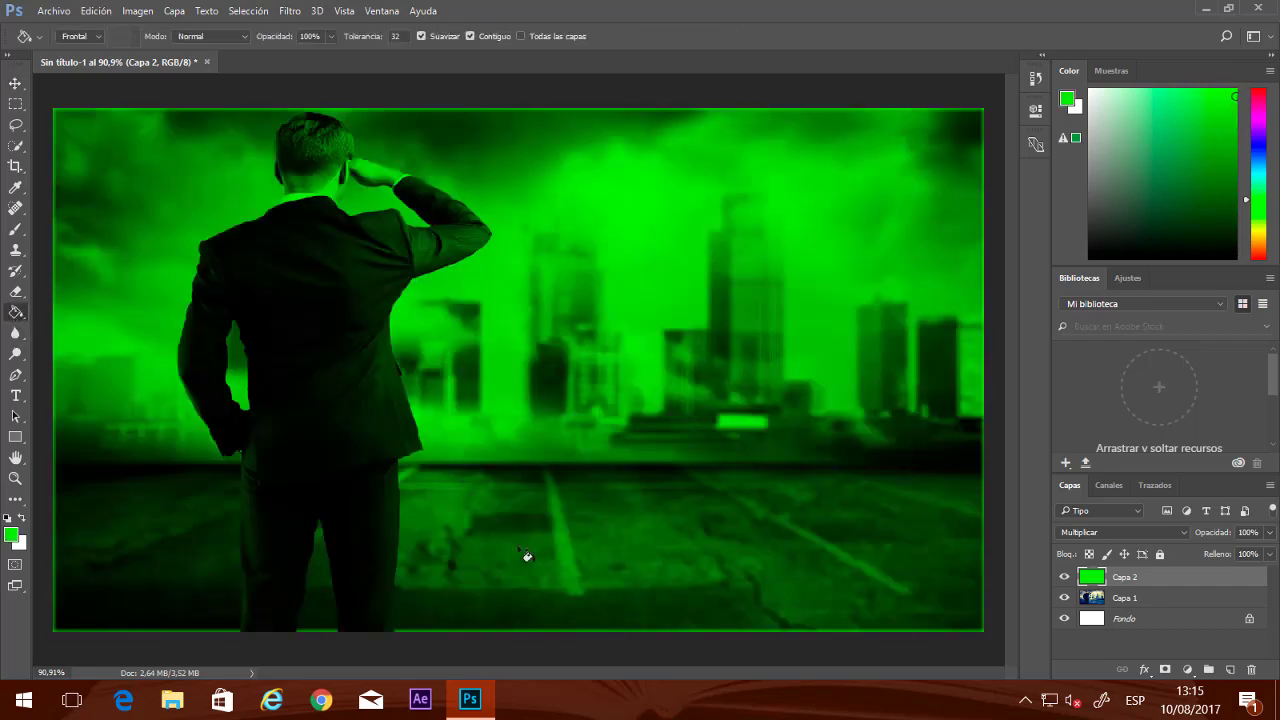
click(1126, 532)
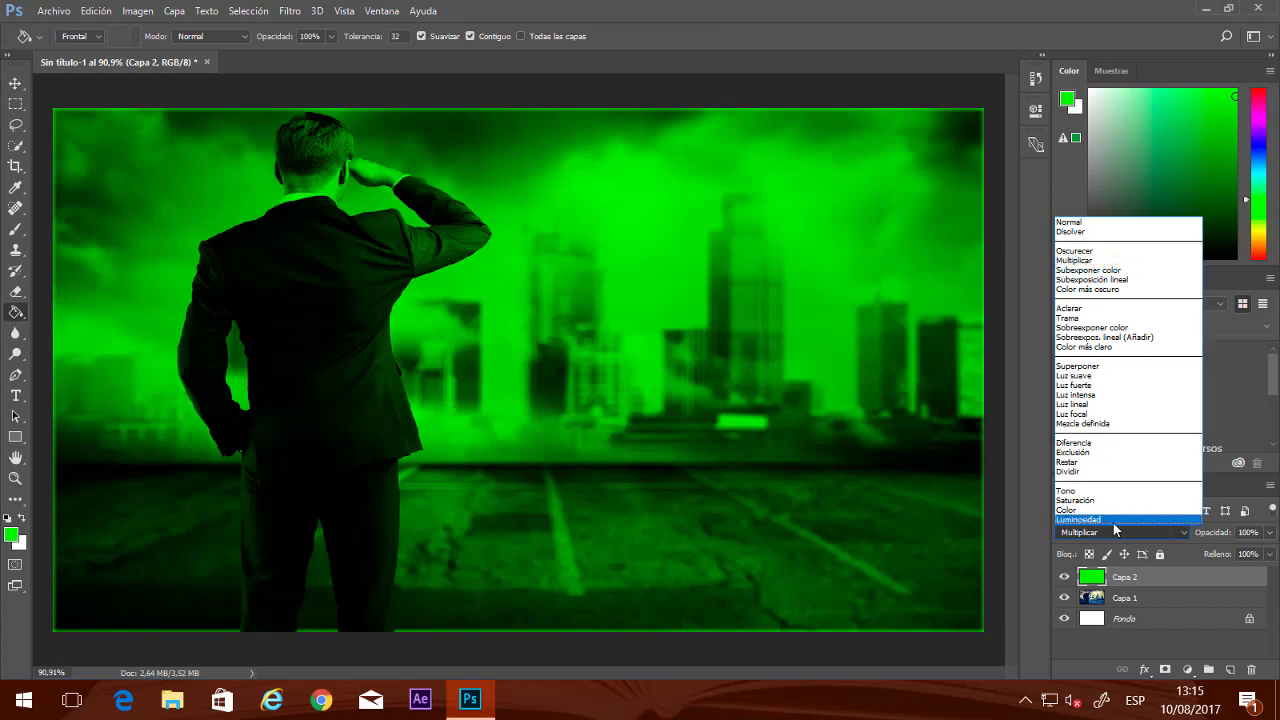
click(1095, 528)
Scroll through the blend-mode list and set Capa 2 to Luz suave
scroll(1095, 539, up, 1)
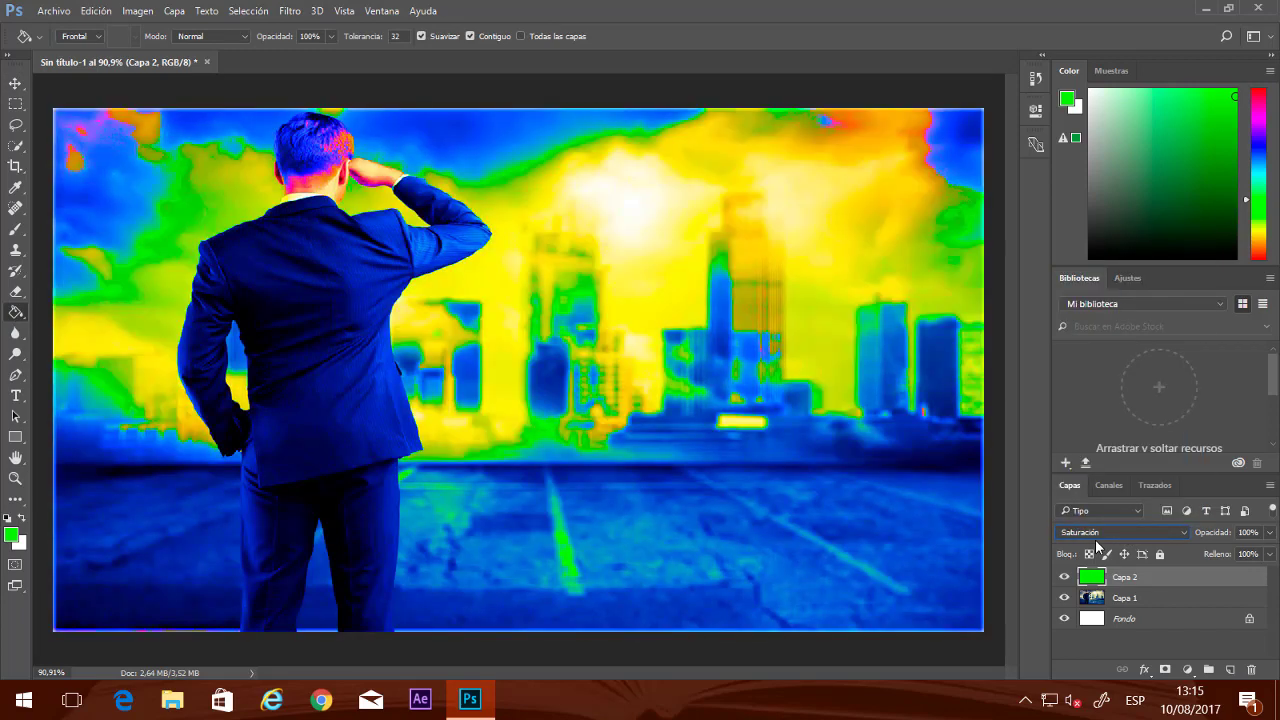
scroll(1095, 539, up, 1)
scroll(1095, 539, up, 2)
scroll(1095, 539, up, 1)
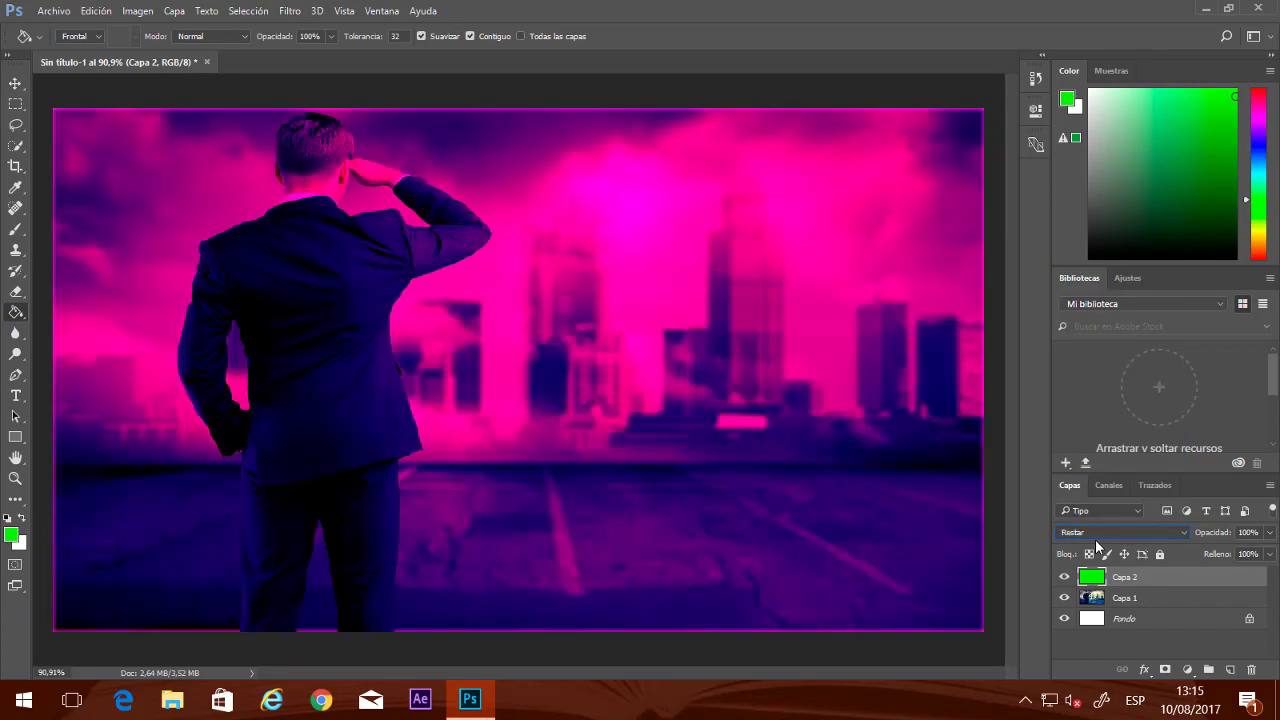
scroll(1095, 539, up, 1)
scroll(1095, 539, up, 1)
scroll(1095, 539, up, 1)
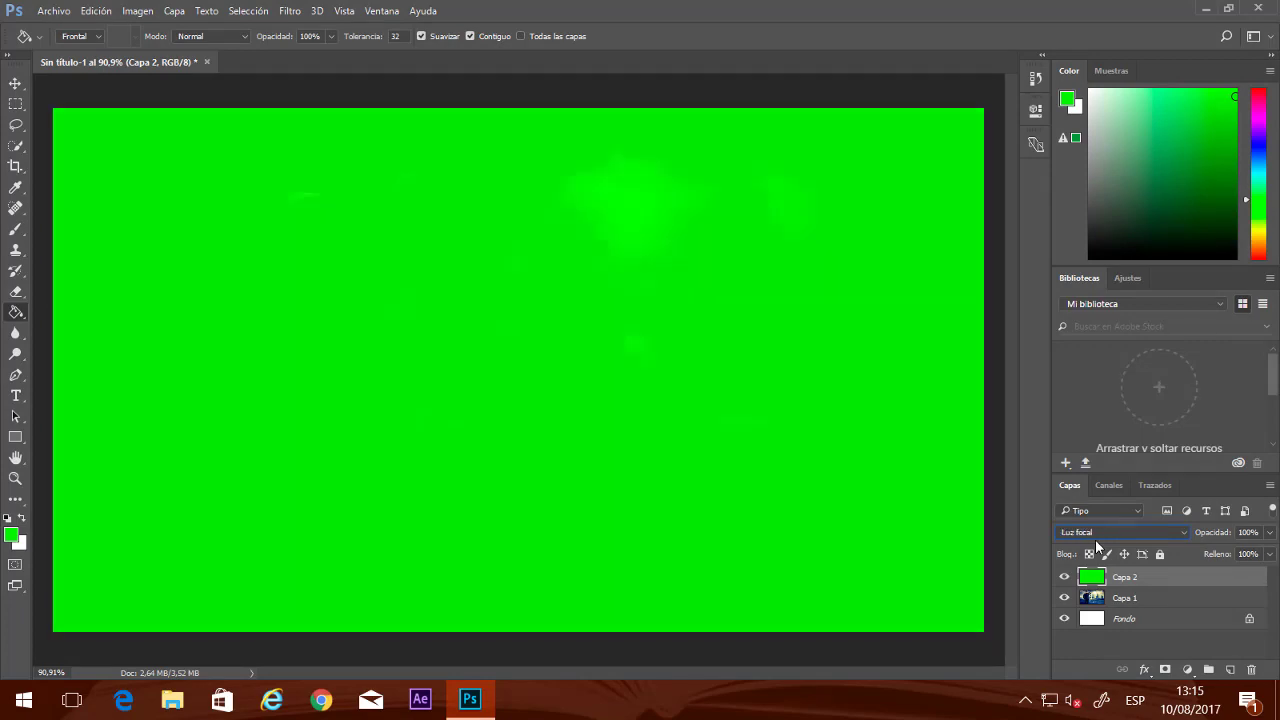
scroll(1095, 539, up, 1)
scroll(1095, 539, up, 1)
scroll(1095, 539, up, 1)
scroll(1095, 539, up, 1)
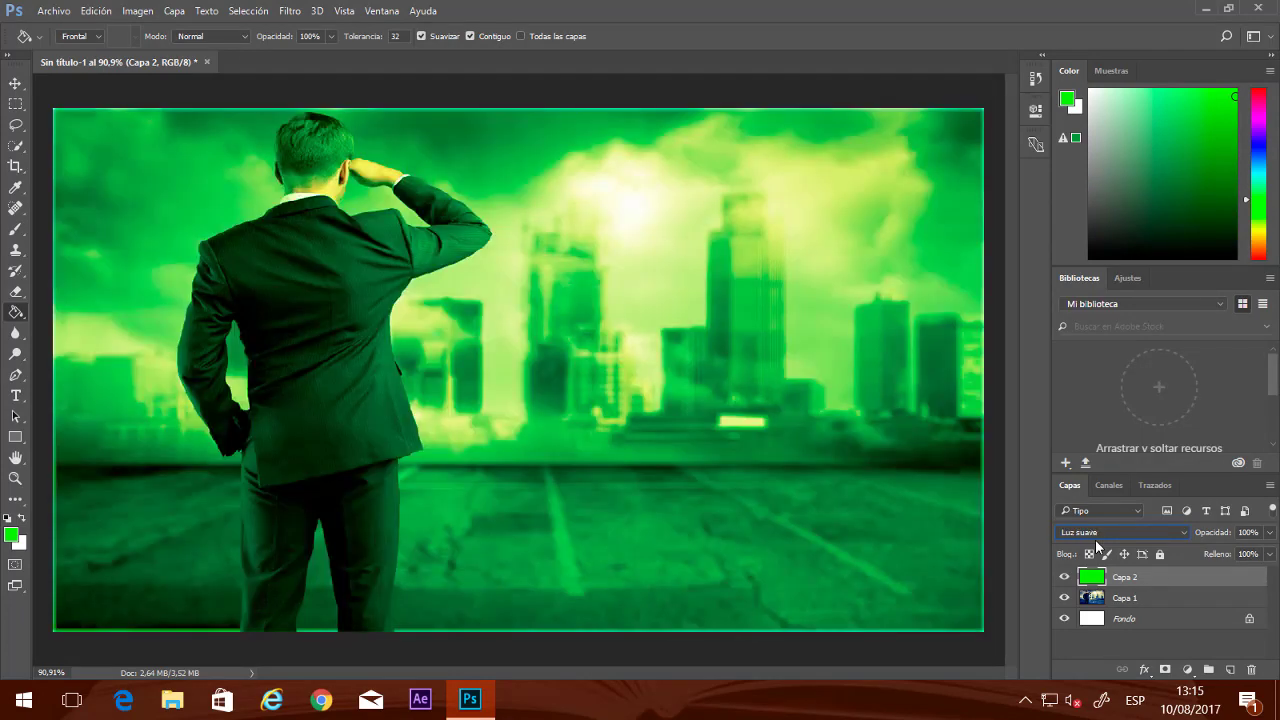
scroll(1095, 539, up, 1)
scroll(1095, 539, down, 1)
Draw a red-to-yellow gradient left to right across Capa 2 with the Gradient tool
right_click(21, 313)
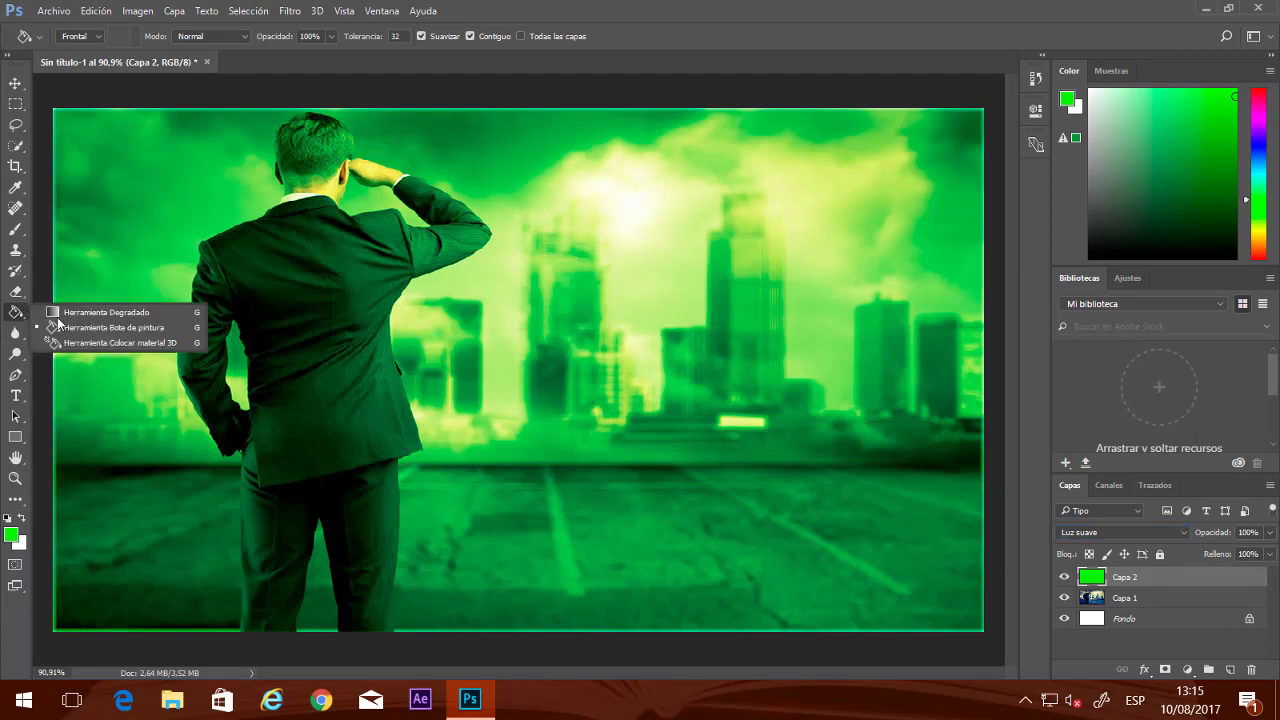
click(100, 312)
click(60, 36)
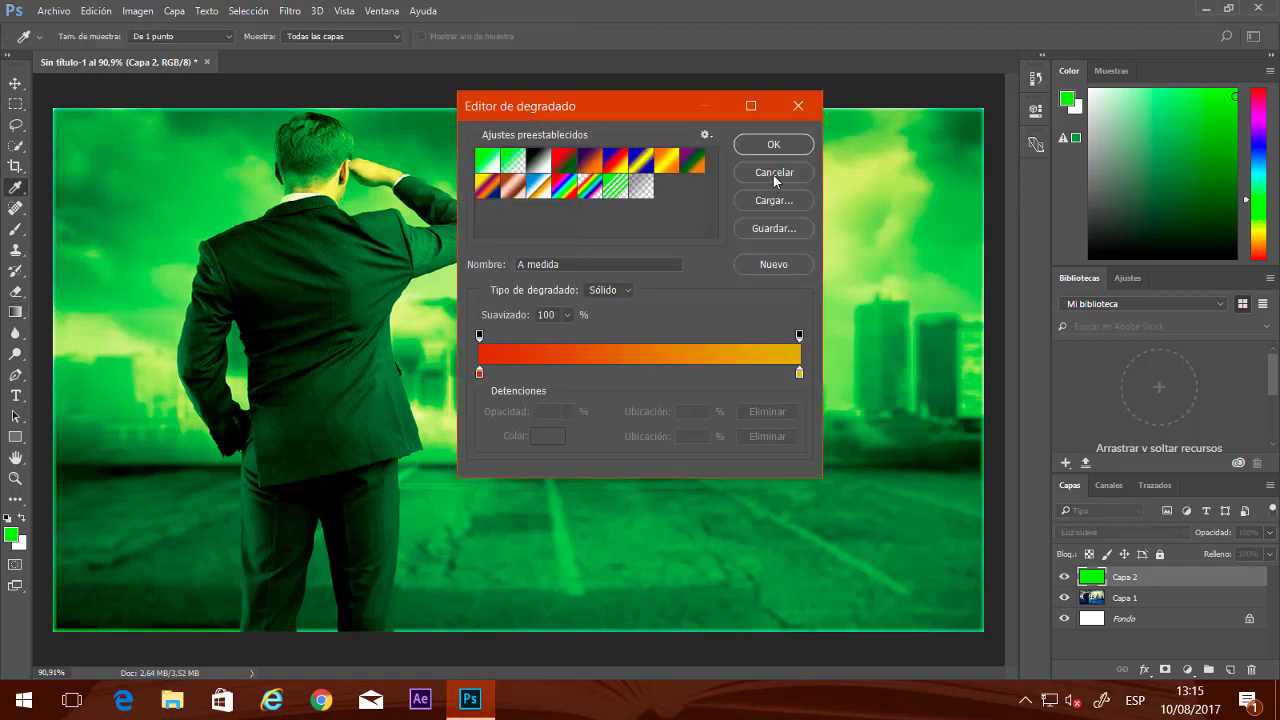
click(773, 173)
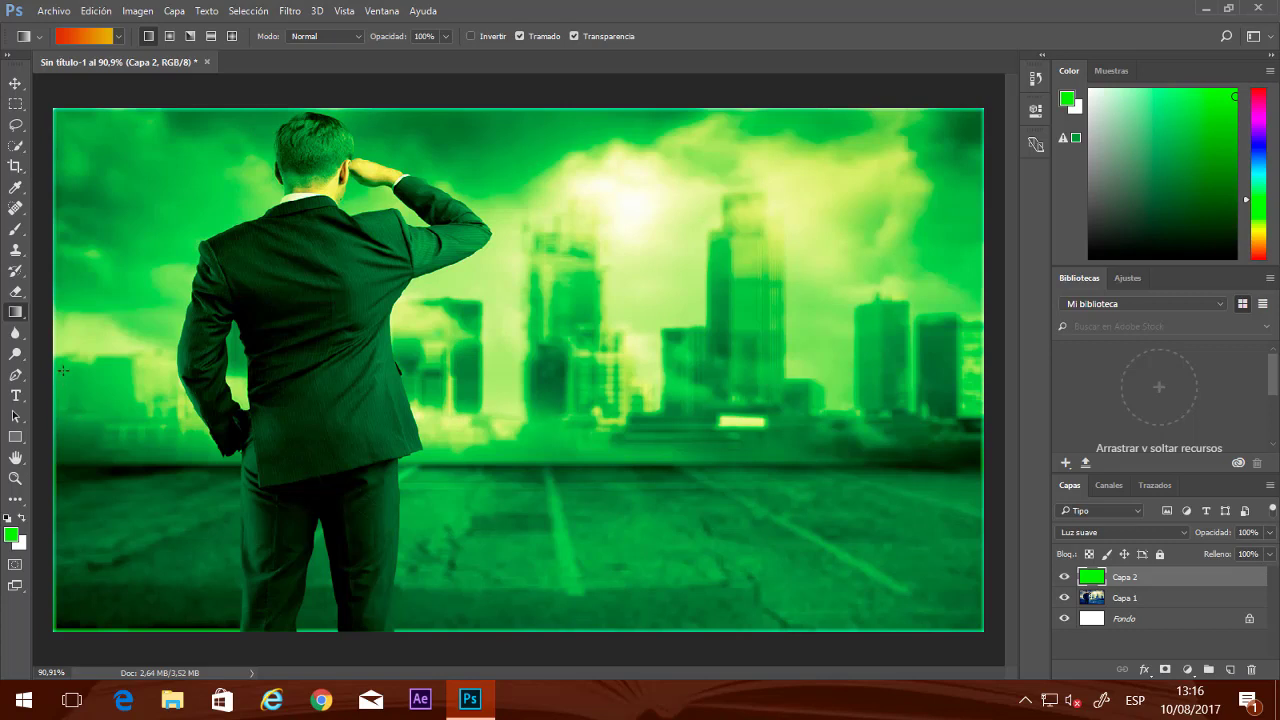
drag(62, 370, 955, 365)
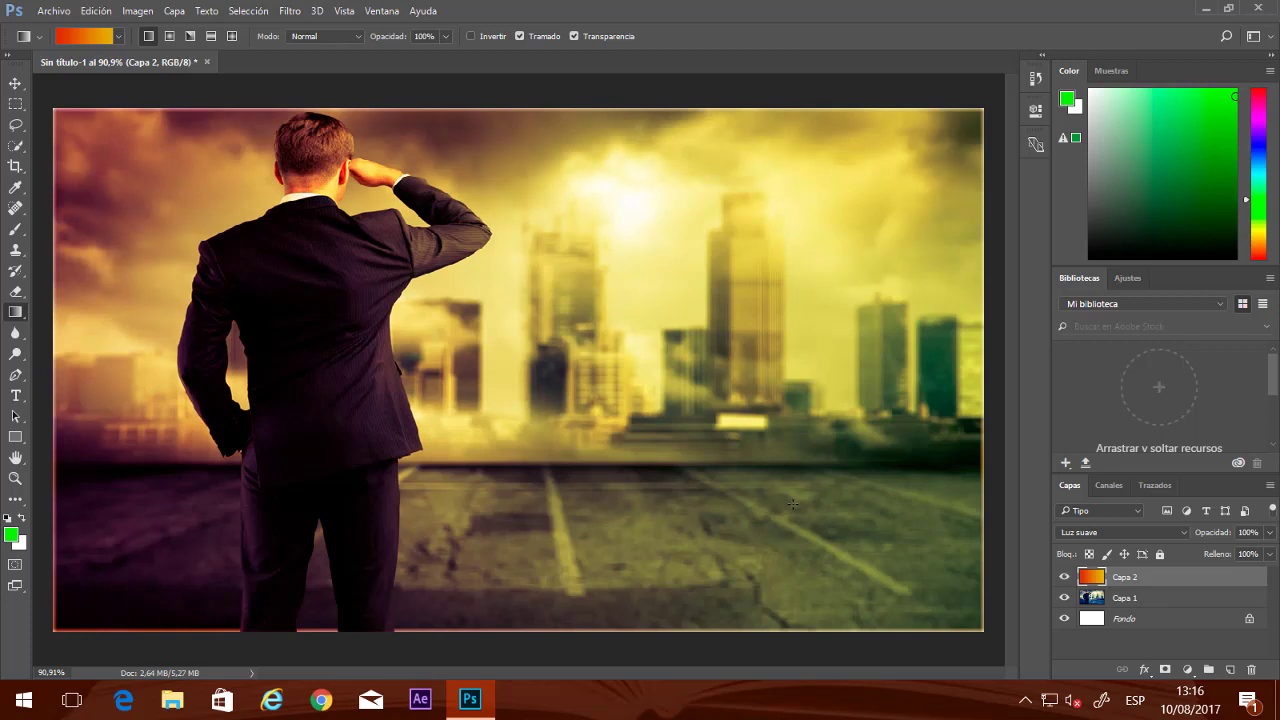
Open YT_Header.psd from Creative Cloud Files > Proyectos para novatos without a colour profile
click(54, 11)
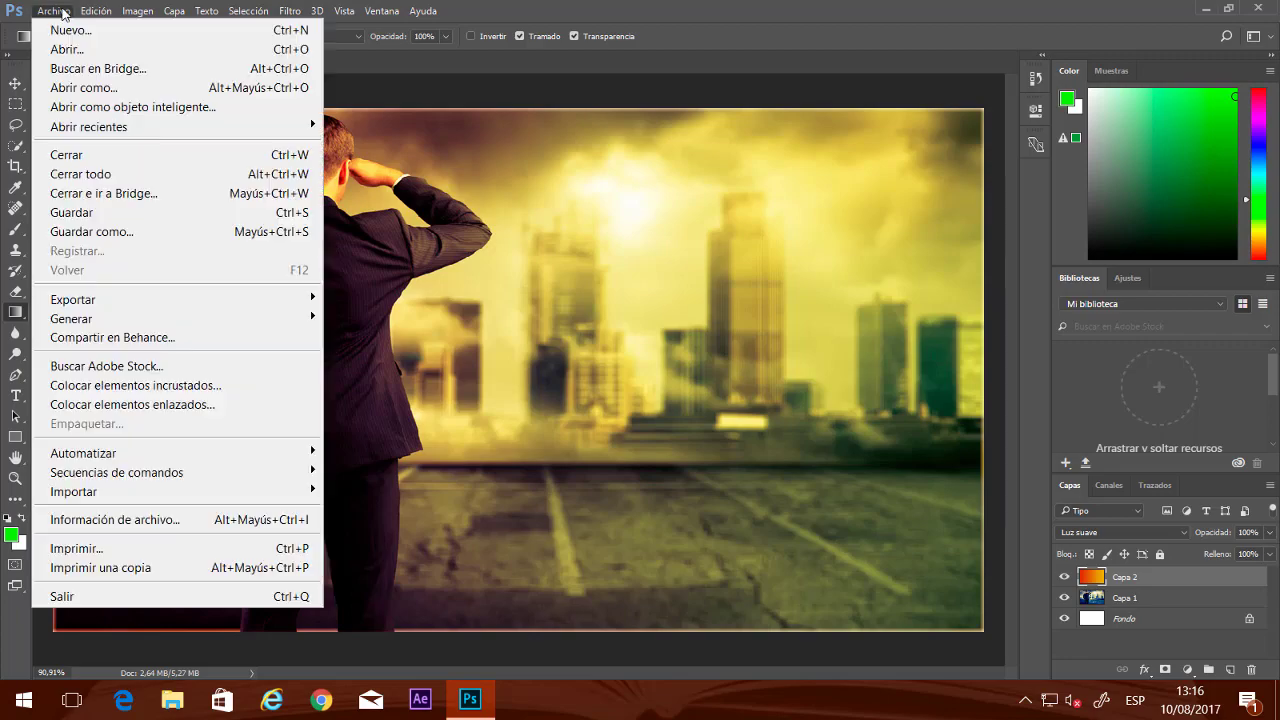
click(99, 50)
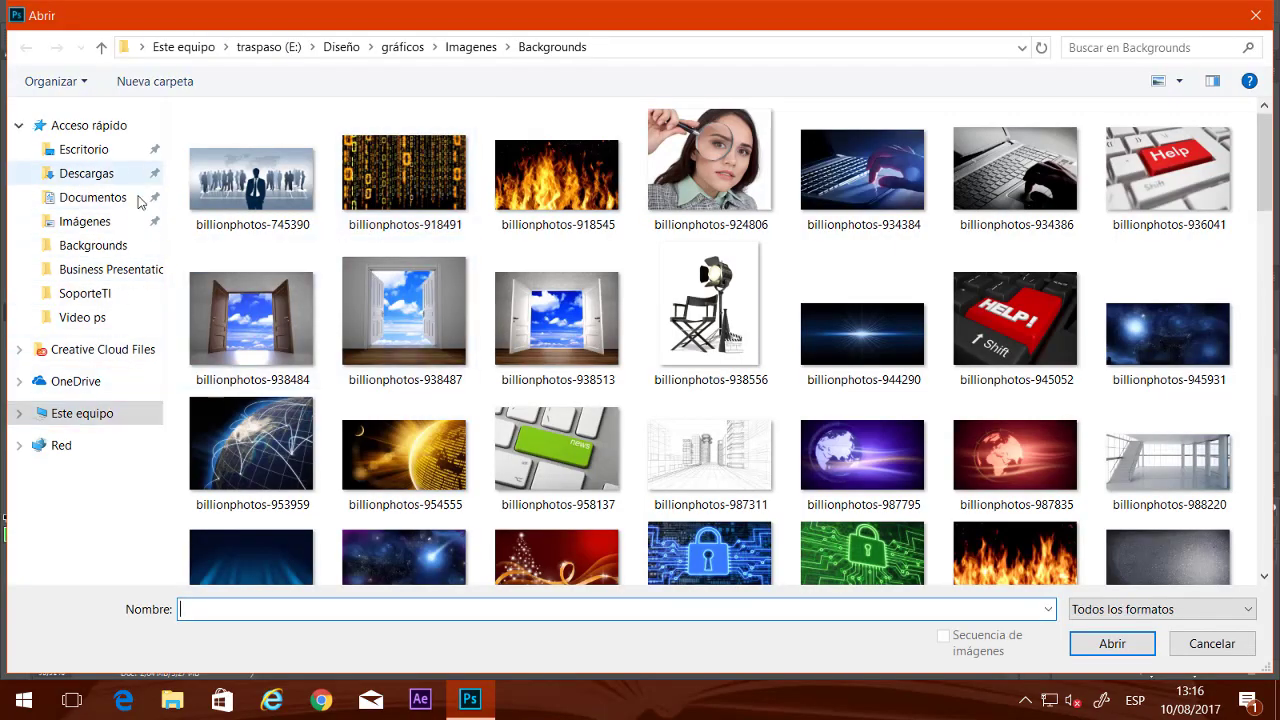
click(104, 350)
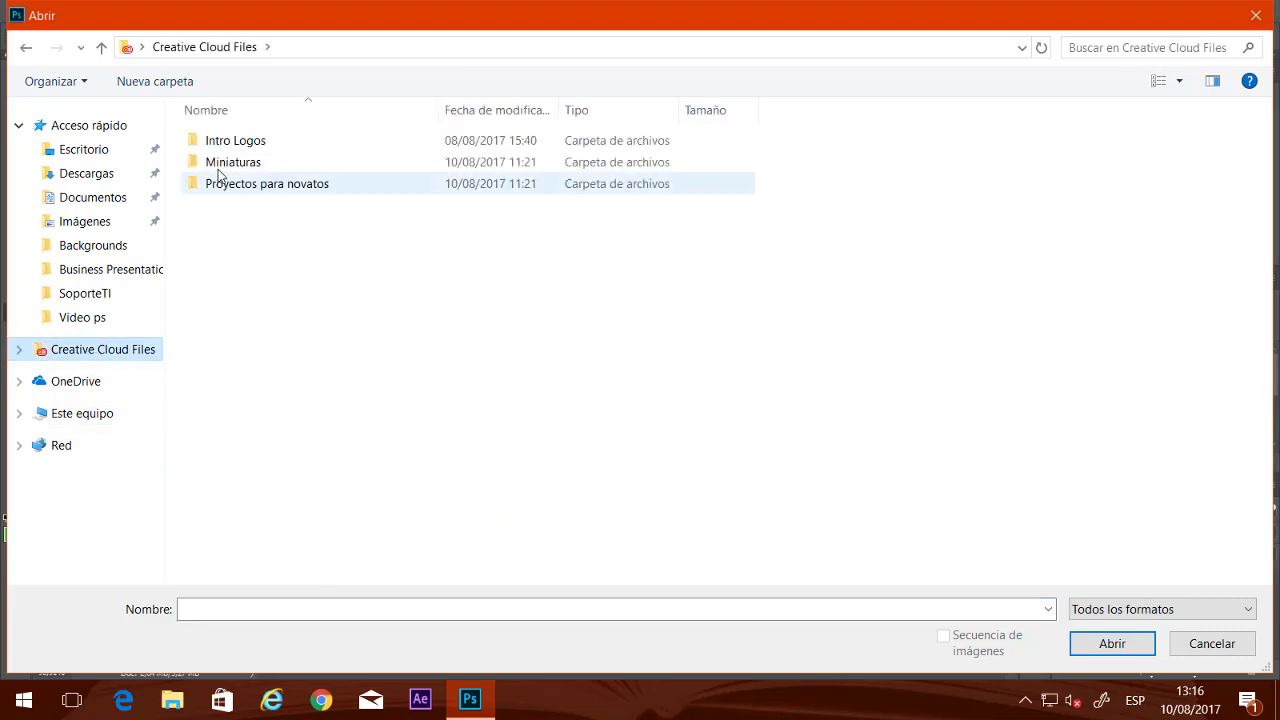
click(252, 190)
double_click(252, 190)
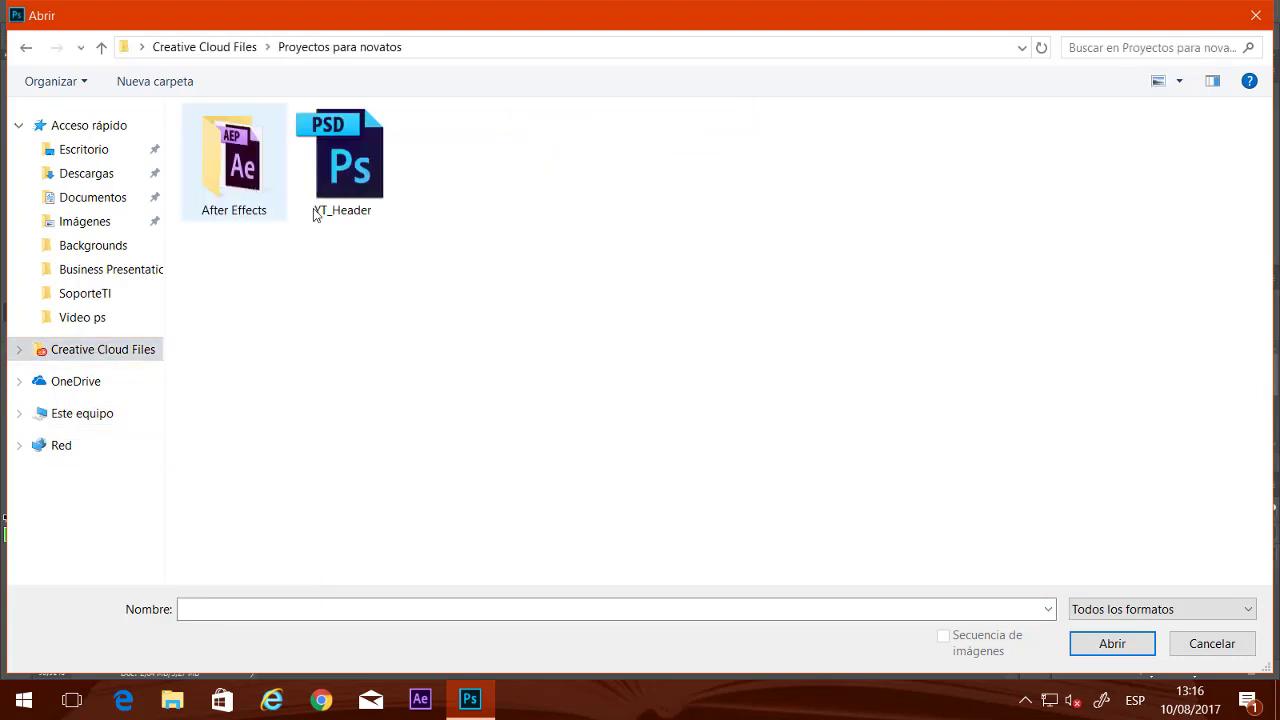
double_click(338, 162)
click(645, 306)
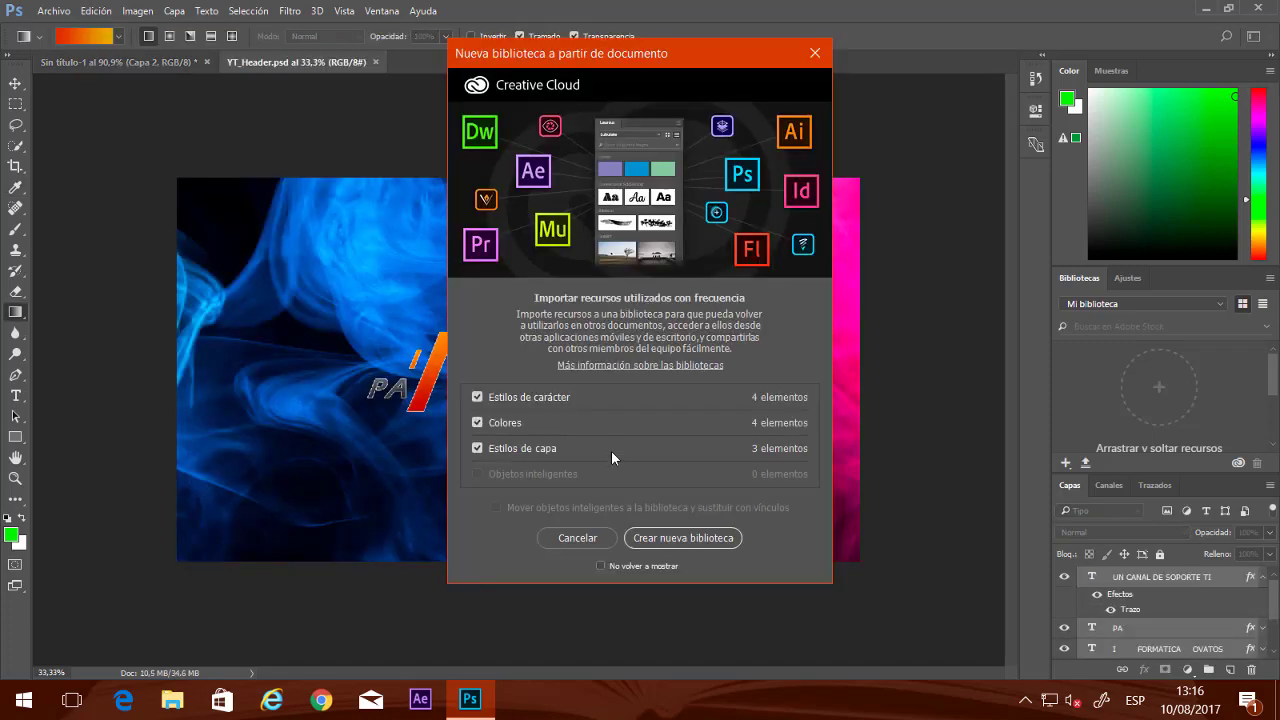
click(560, 534)
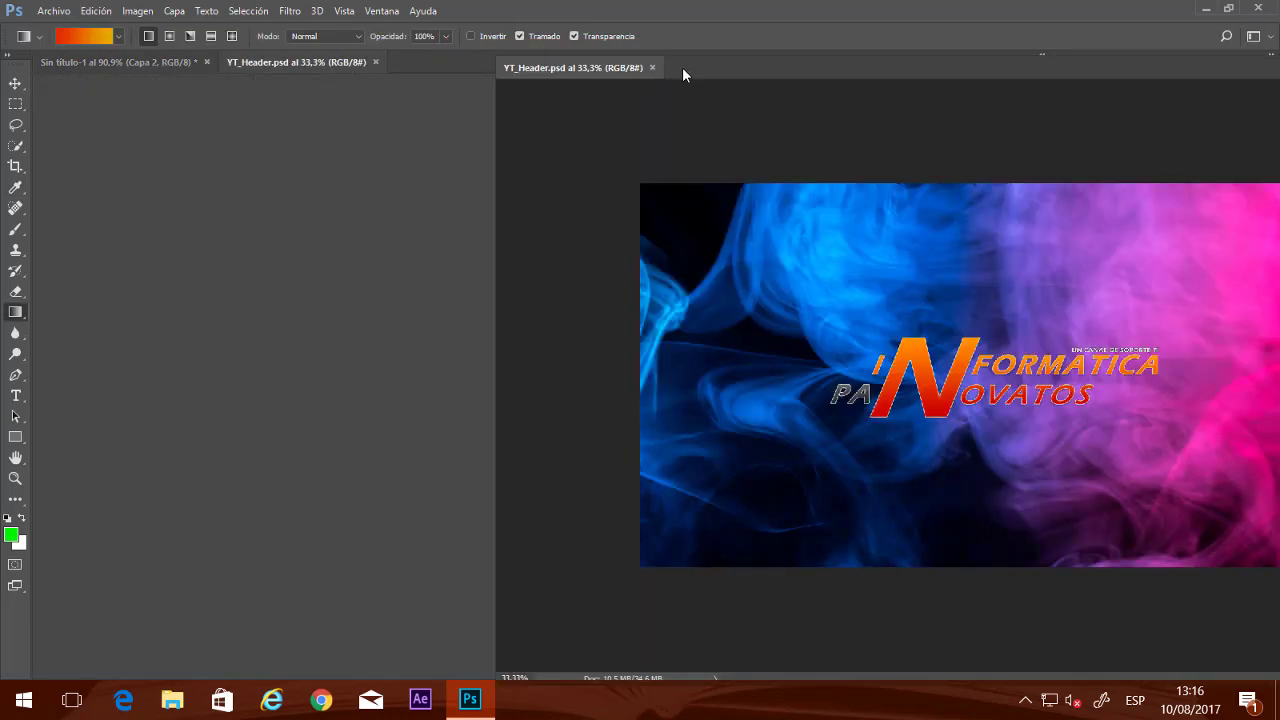
Drag the N letter layer from YT_Header into Sin título-1, then close YT_Header
drag(348, 64, 700, 66)
scroll(1150, 640, down, 1)
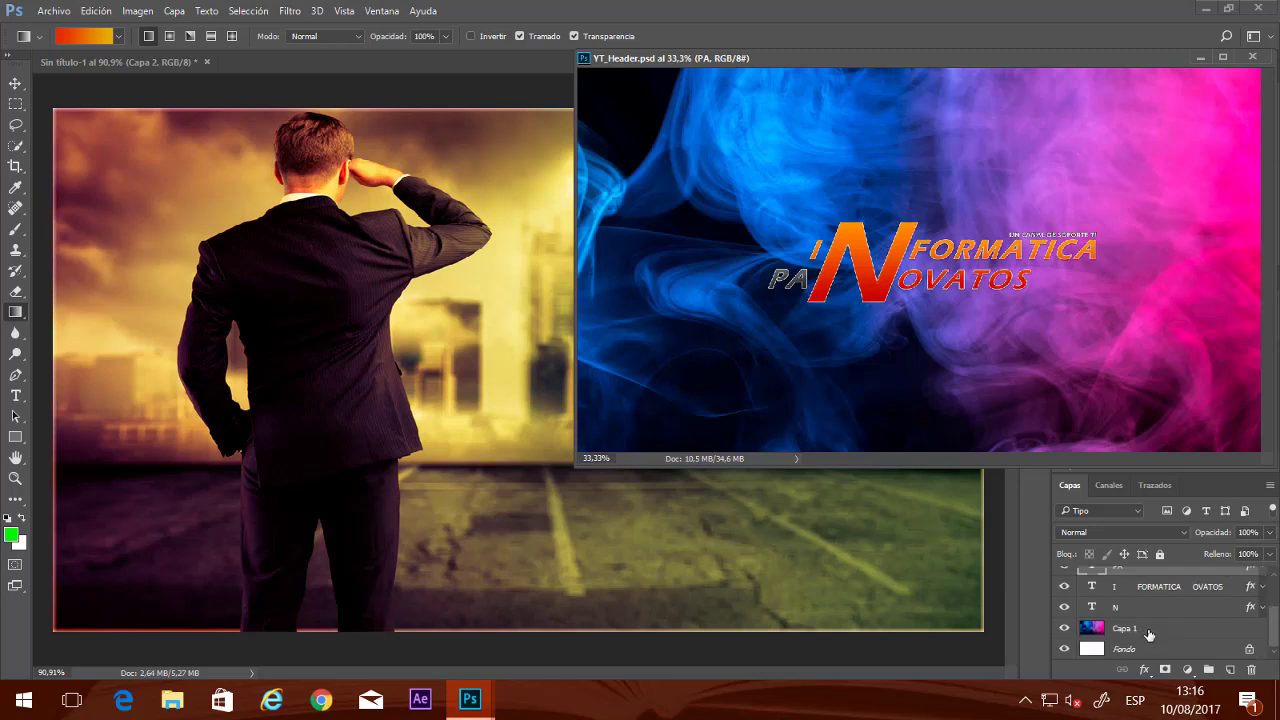
scroll(1150, 635, down, 1)
scroll(1151, 620, down, 1)
click(1150, 610)
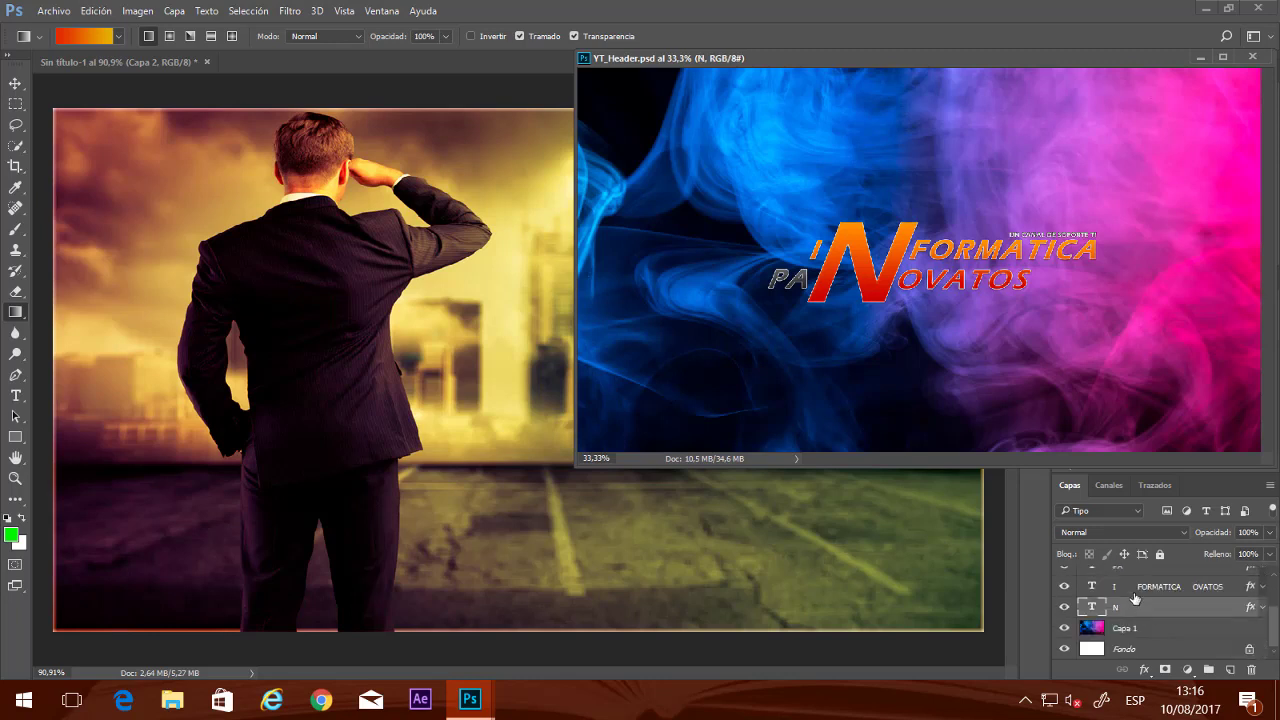
click(15, 83)
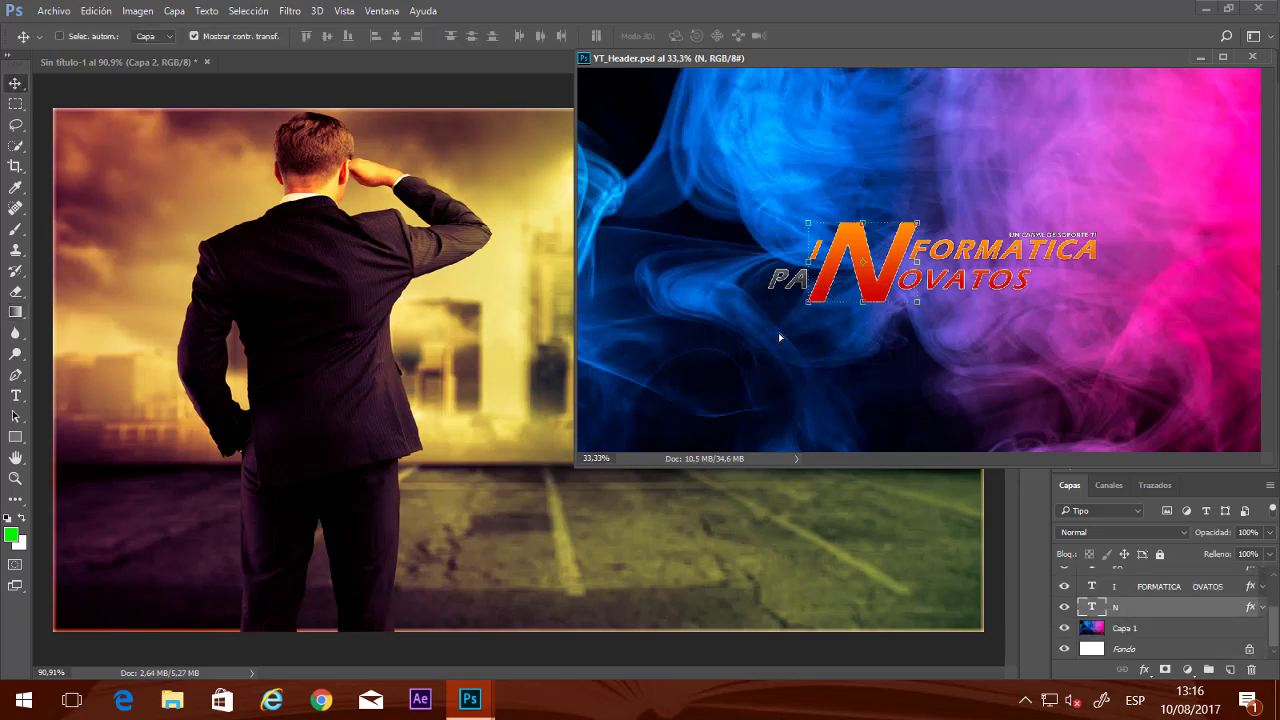
drag(778, 332, 446, 362)
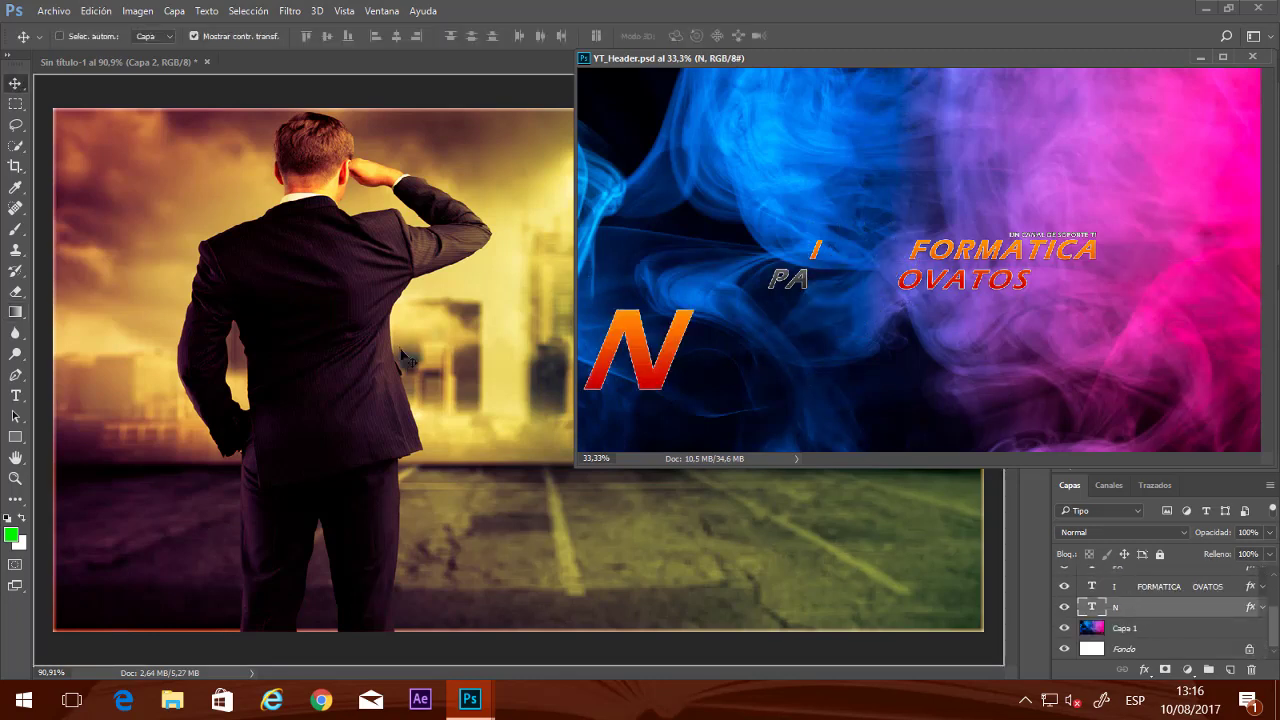
click(1252, 57)
Move the N letter right and down over the city, hide its layer, and select Fondo
drag(543, 373, 746, 444)
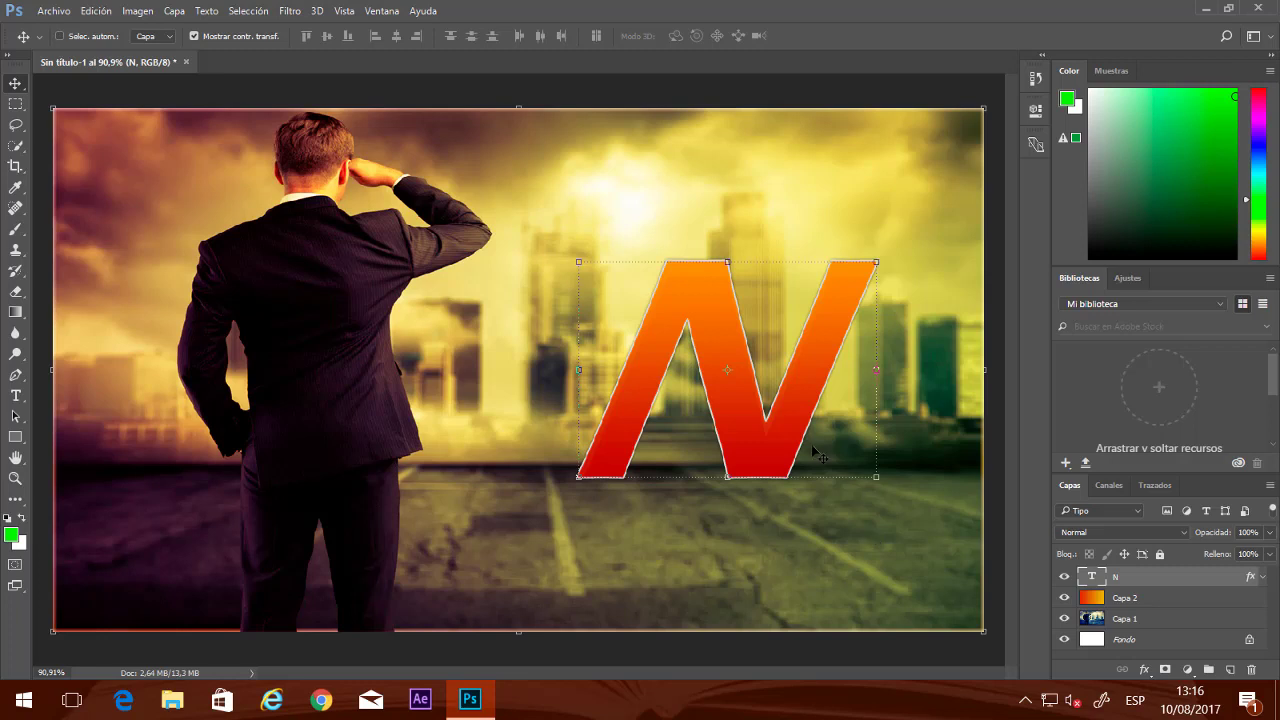
click(1064, 577)
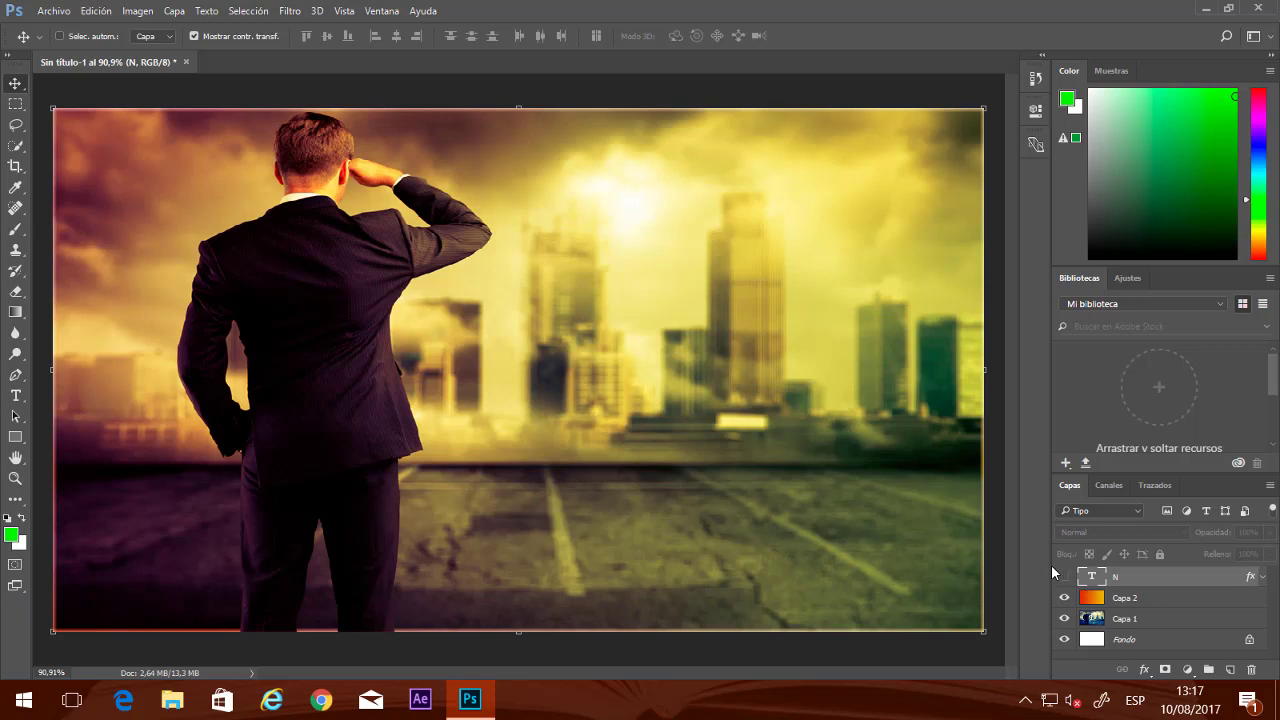
click(1118, 638)
Browse the File menu and Layers panel without making changes, then return to the File menu
click(54, 12)
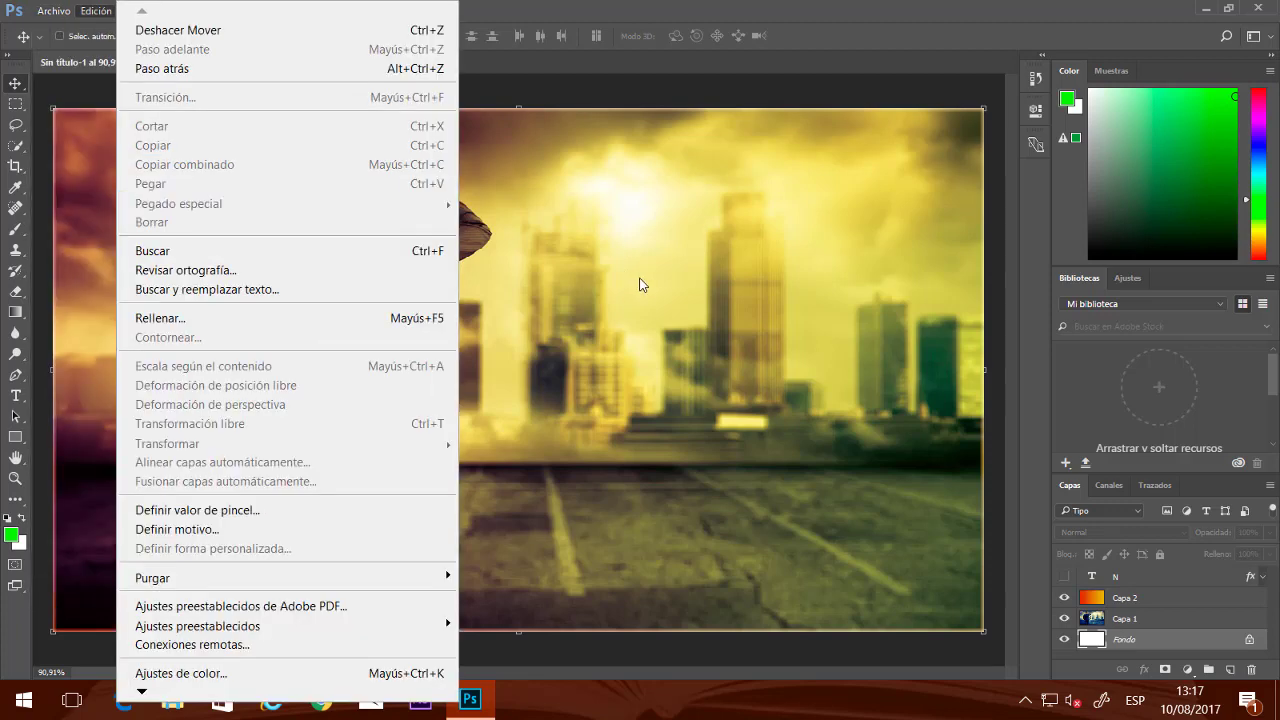
click(615, 111)
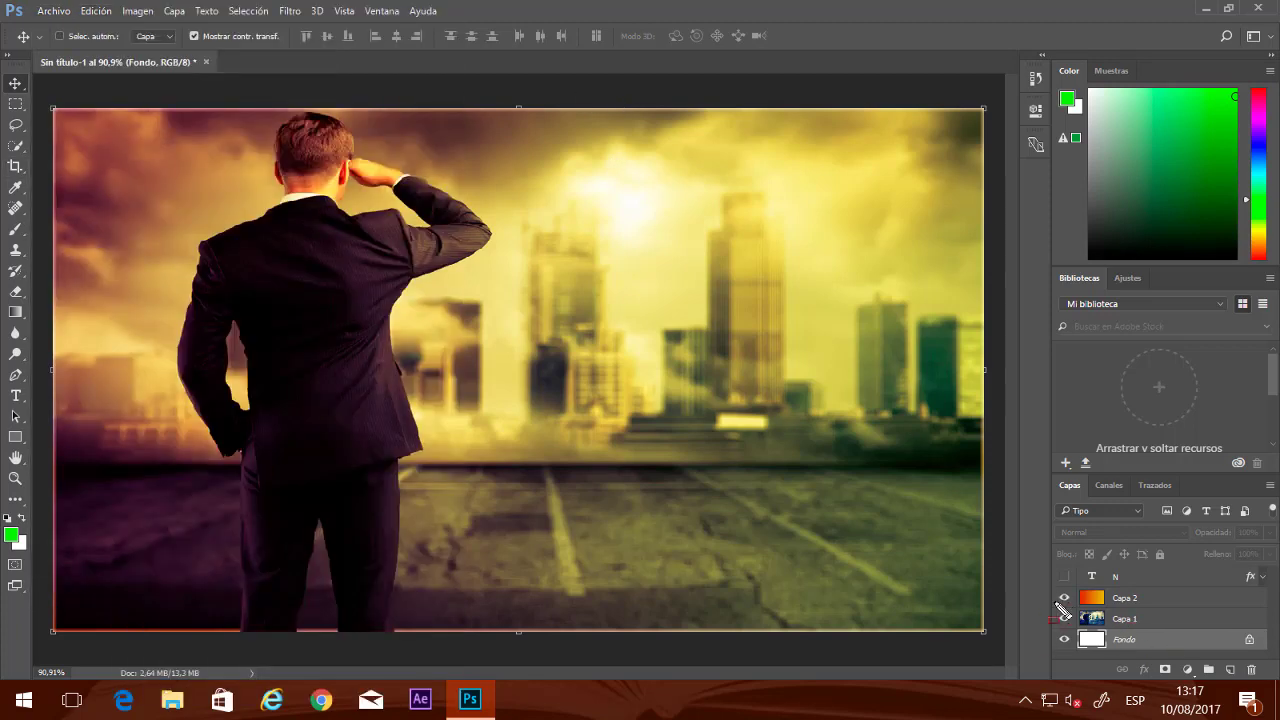
drag(1048, 588, 1270, 632)
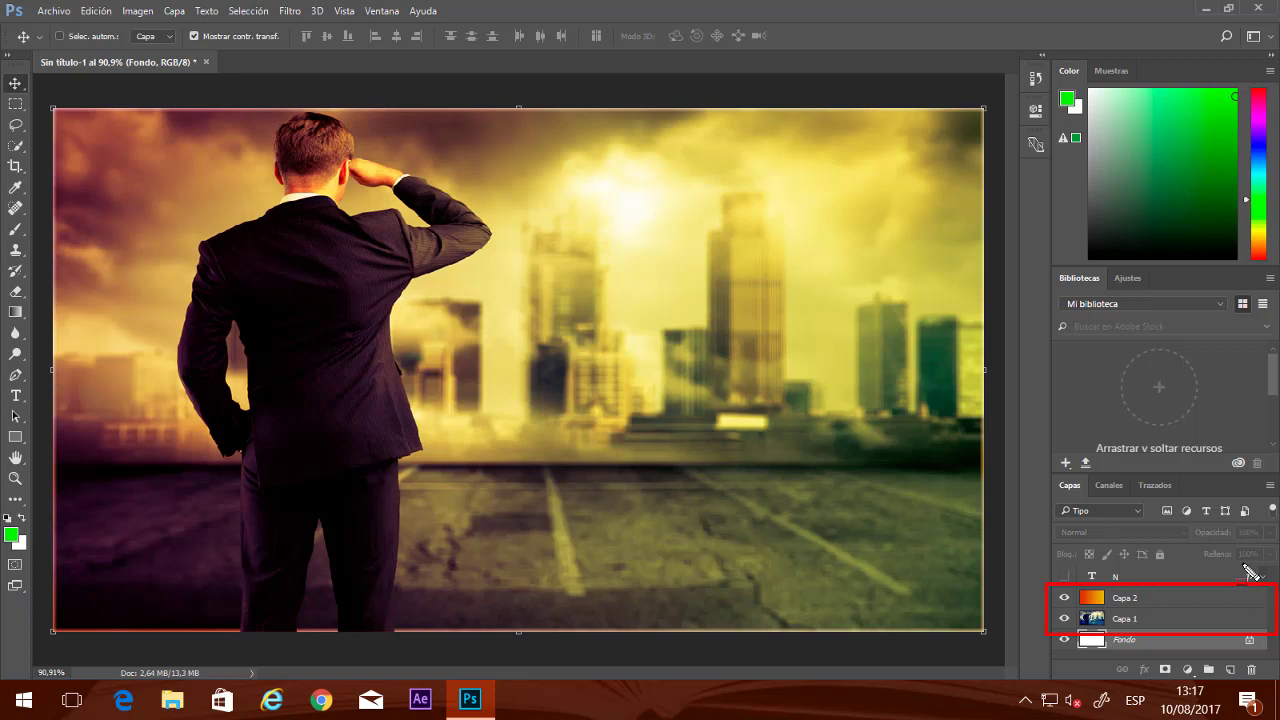
key(Escape)
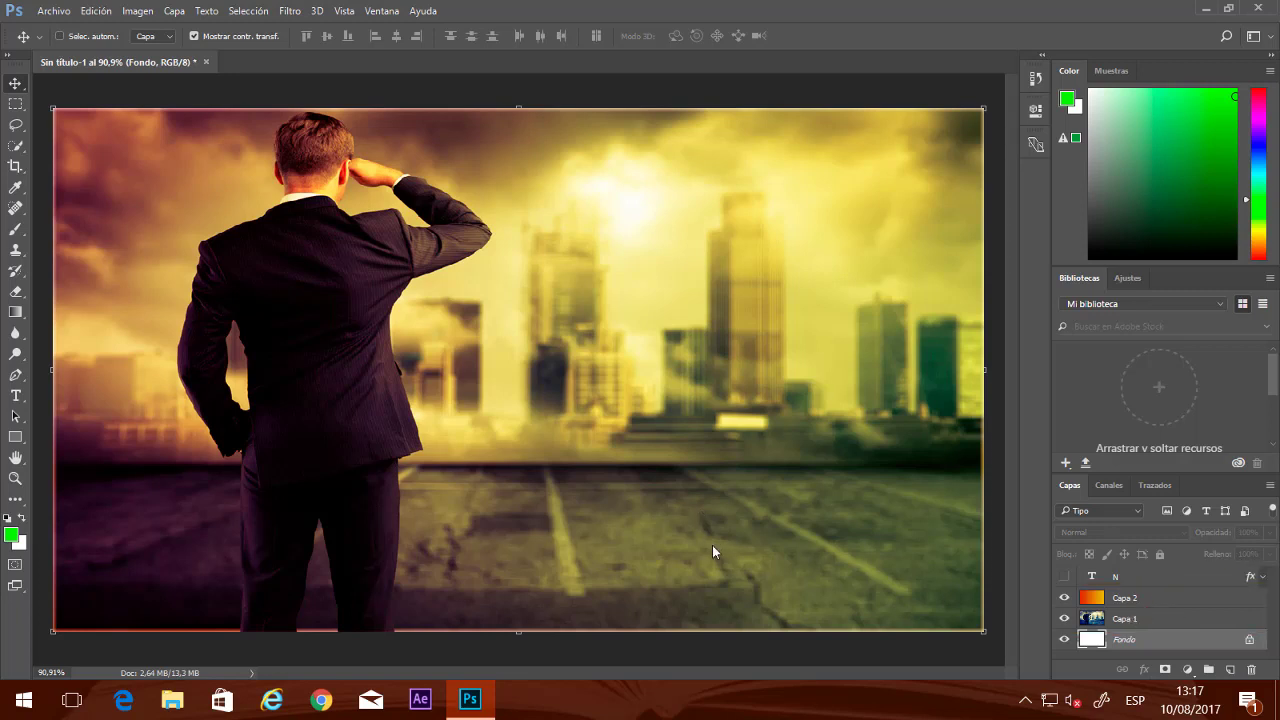
click(53, 11)
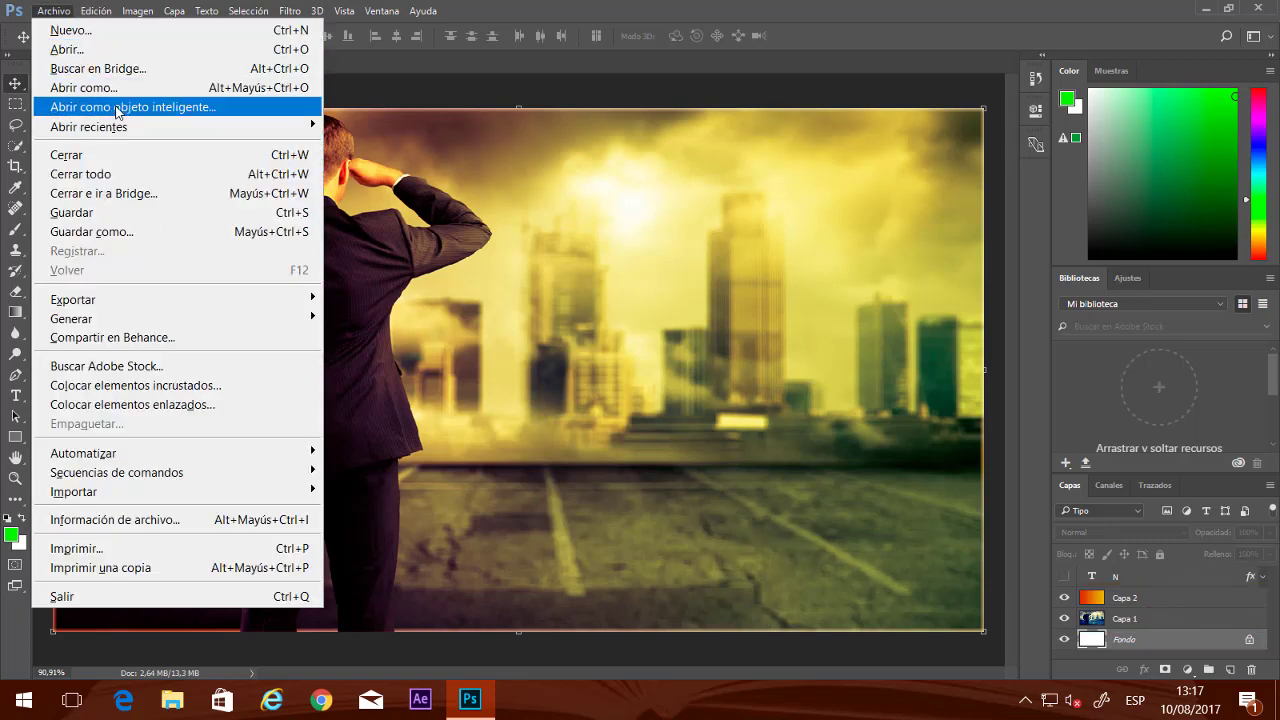
Open billionphotos-1565905 from traspaso (E:) > Diseño > gráficos > Imagenes > Morados without a colour profile
click(70, 49)
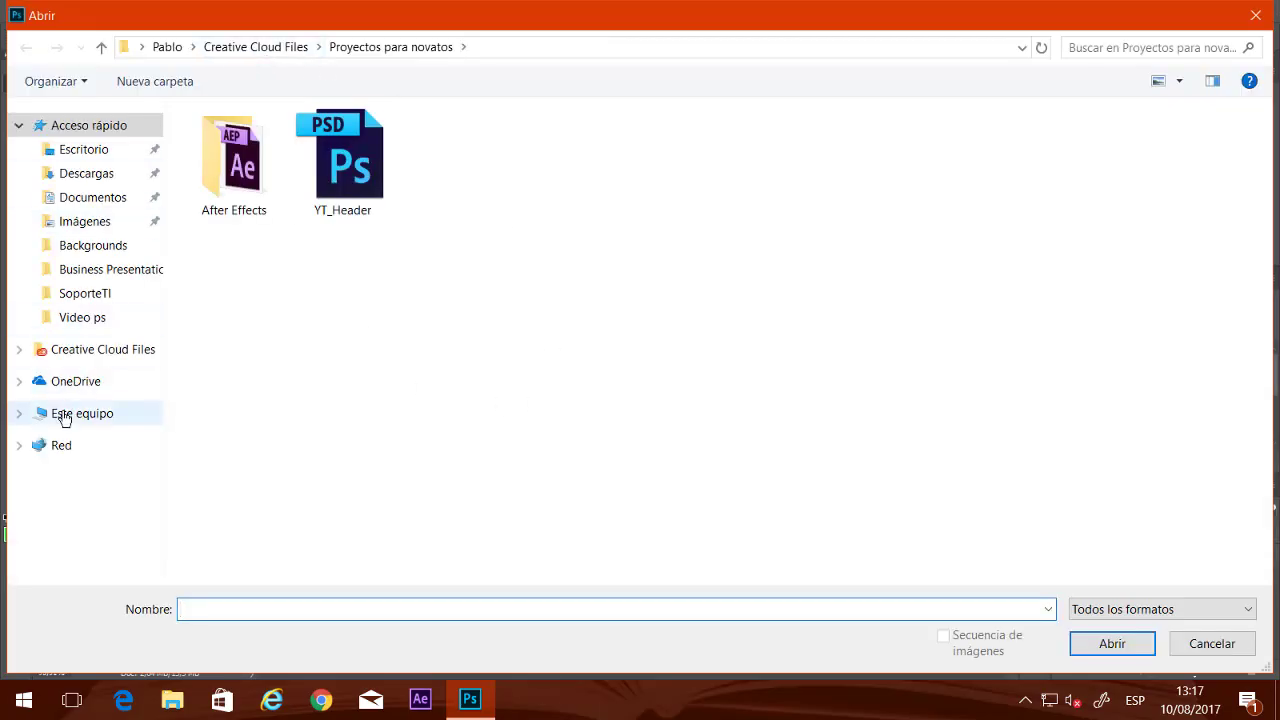
click(66, 415)
double_click(760, 285)
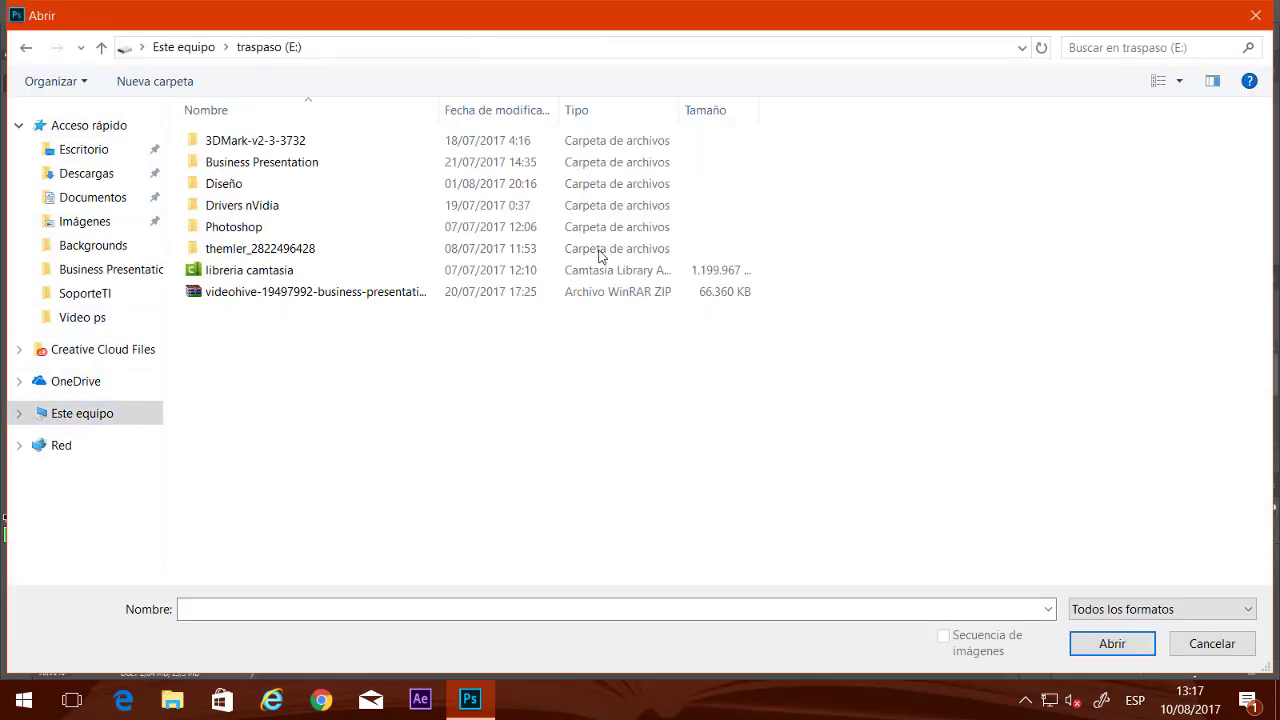
double_click(251, 186)
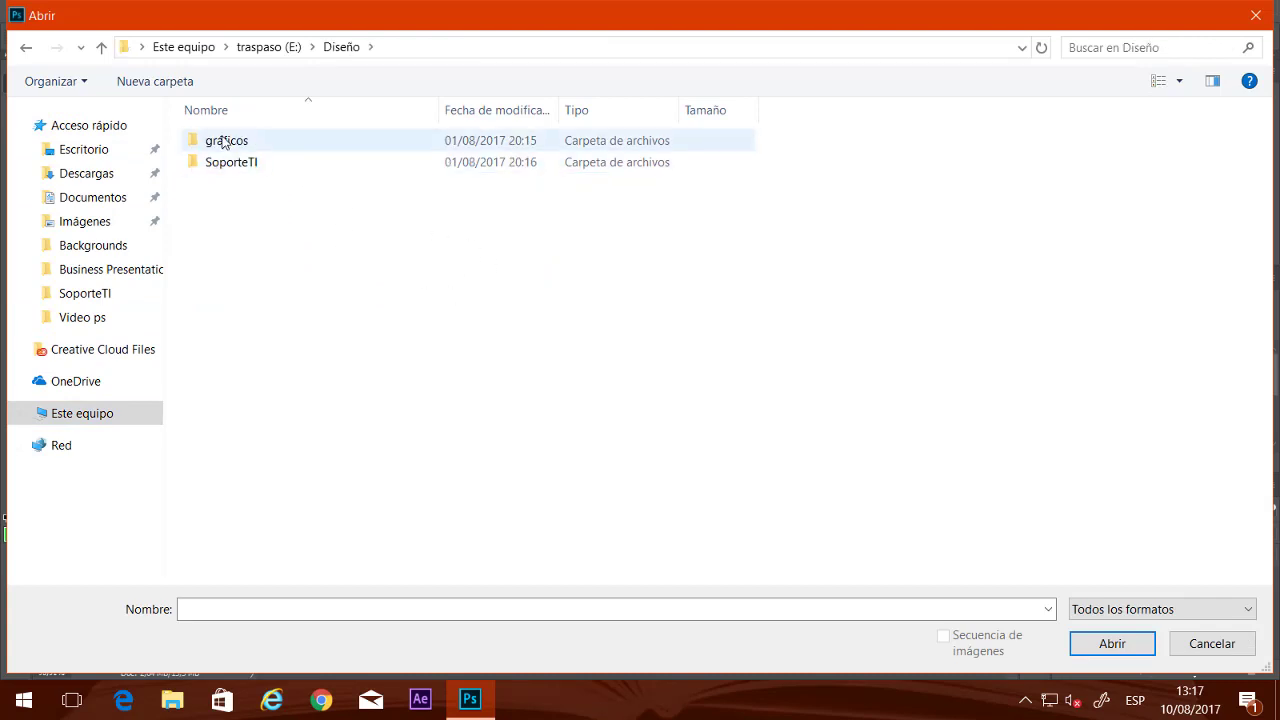
double_click(251, 140)
double_click(239, 187)
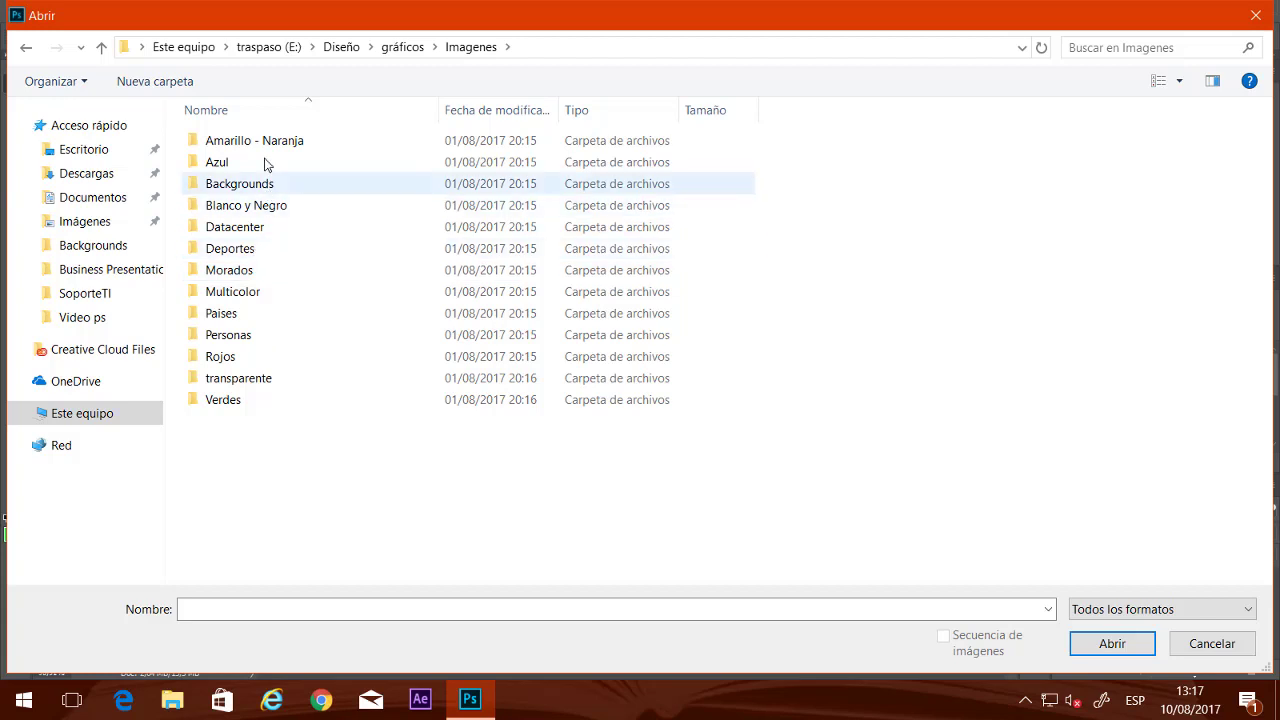
double_click(230, 270)
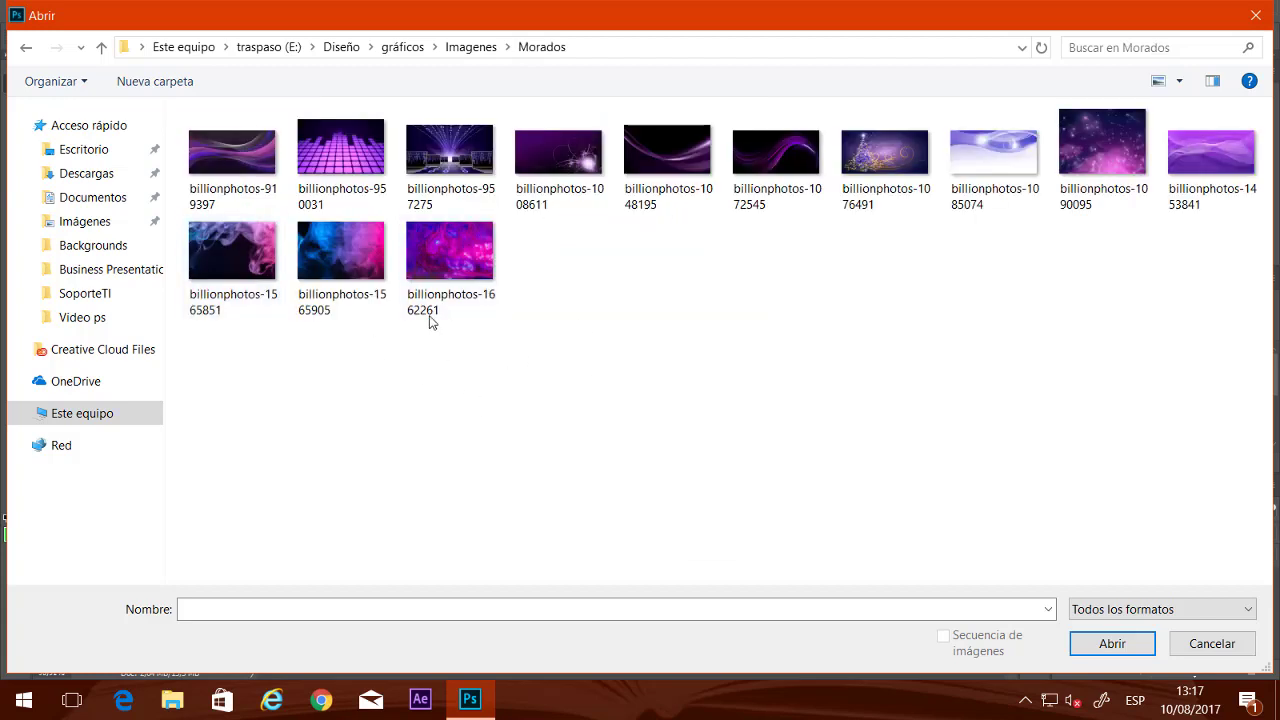
double_click(340, 250)
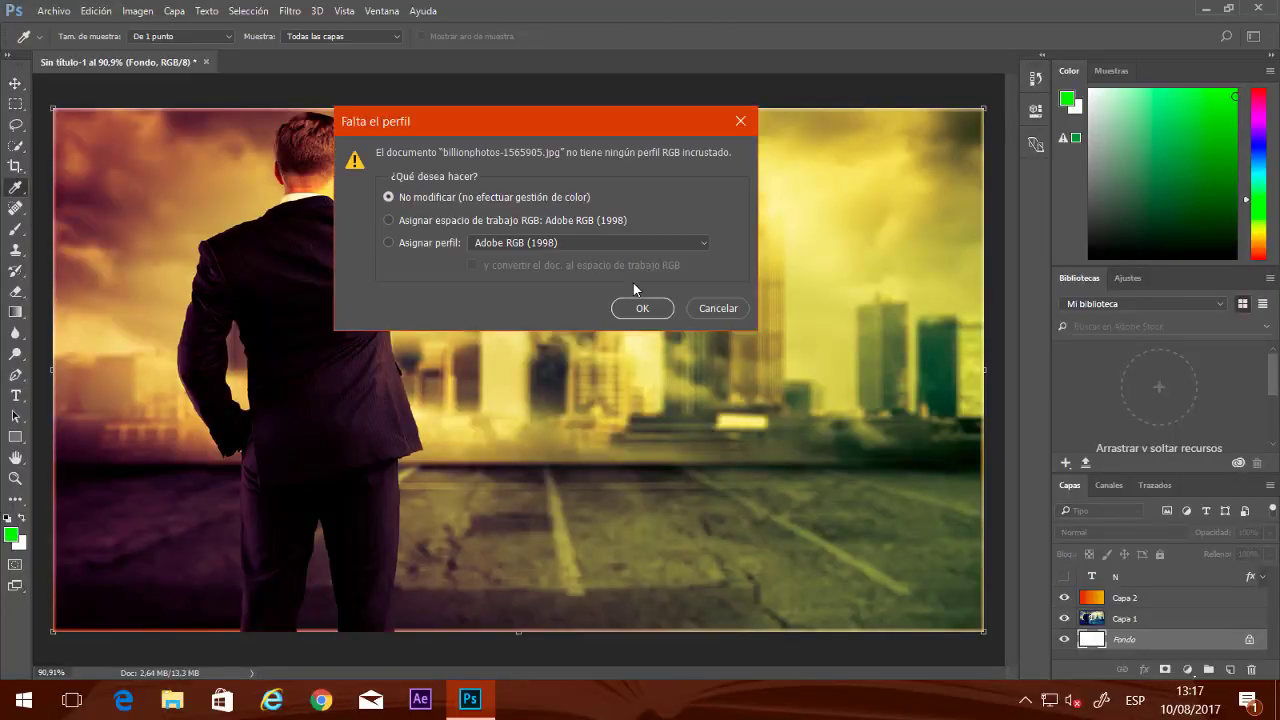
key(v)
key(Return)
Copy the smoke image into the composite as Capa 3 and stretch it to fill the canvas
mouse_move(390, 62)
mouse_down()
mouse_move(669, 103)
mouse_move(686, 118)
mouse_up()
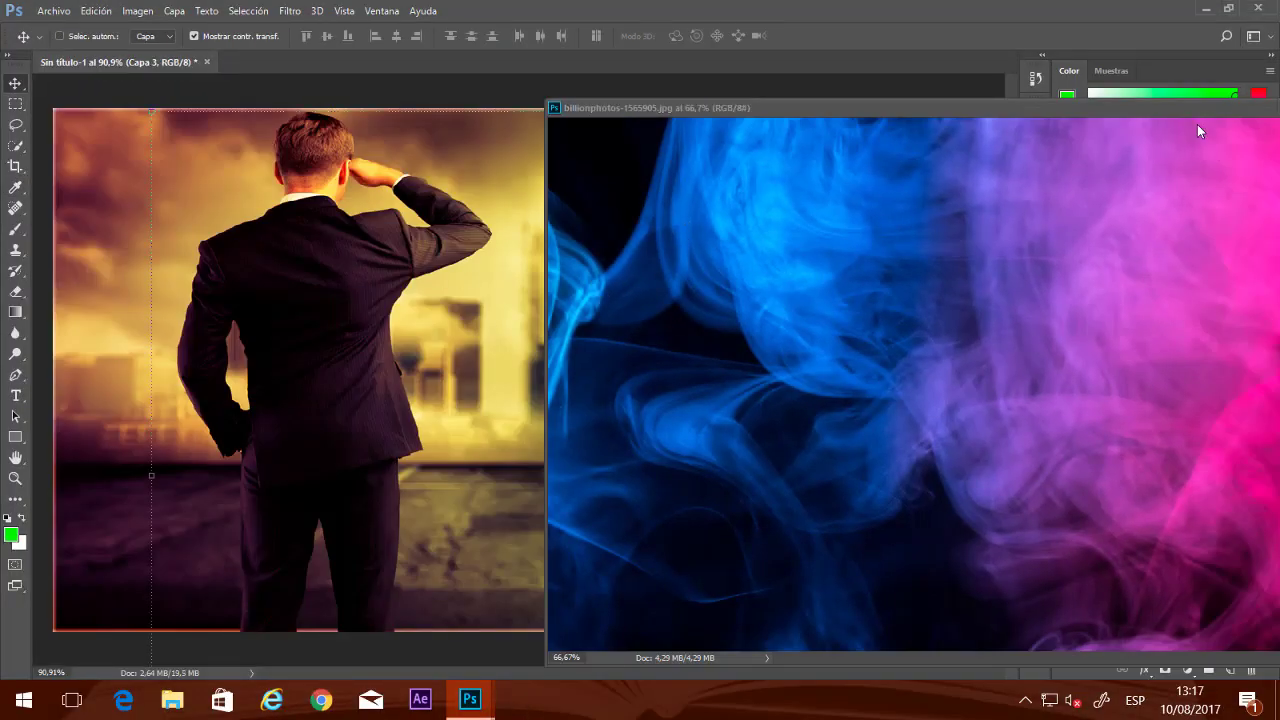
drag(1079, 123, 805, 223)
click(949, 208)
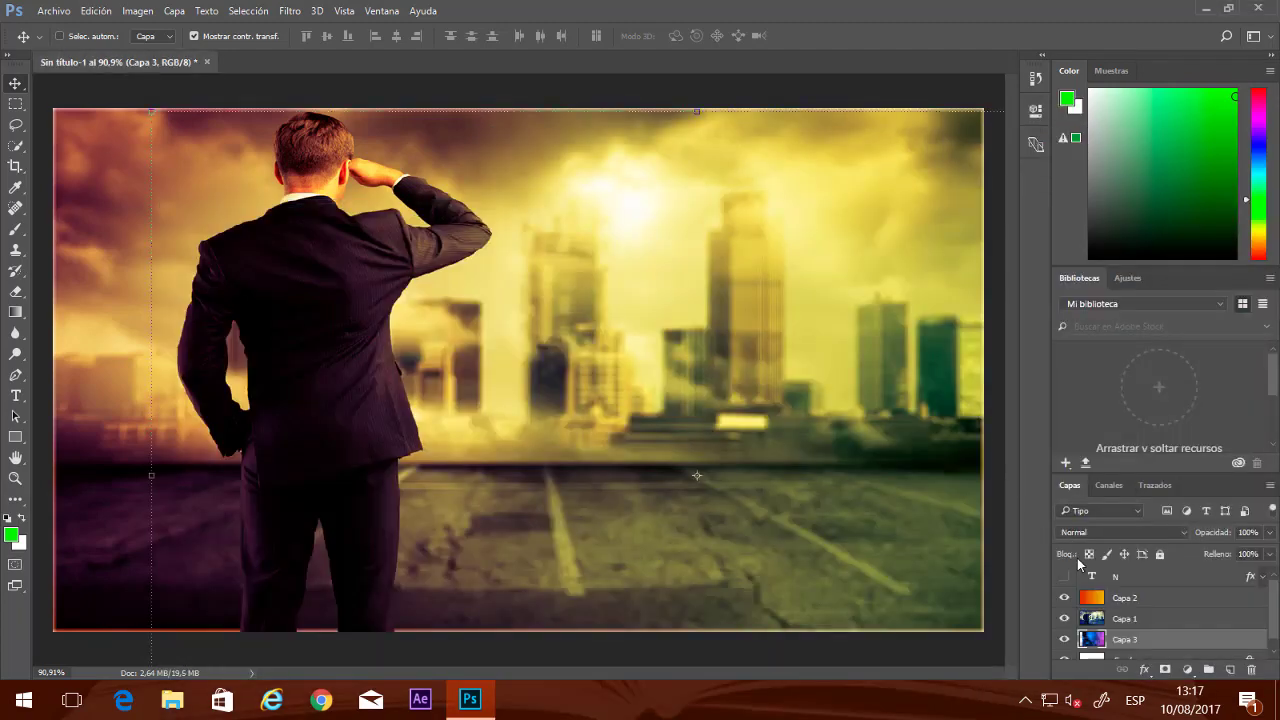
alt+click(1064, 639)
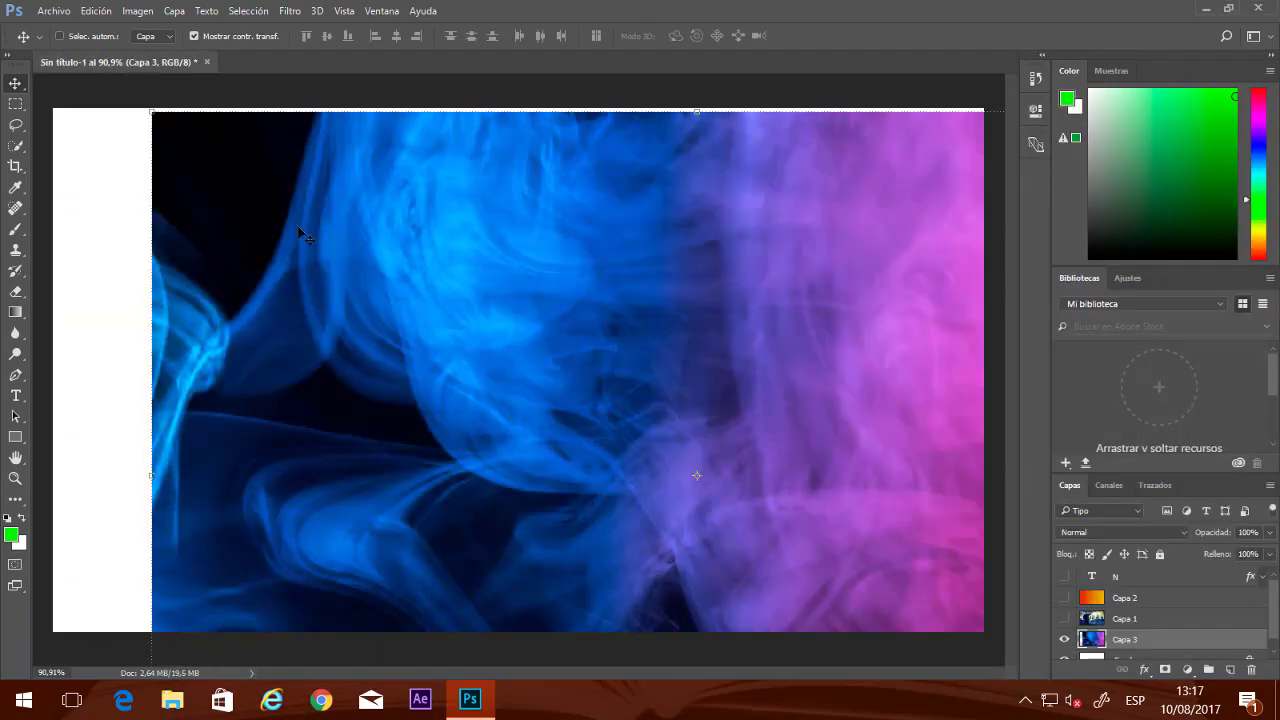
mouse_move(153, 112)
mouse_down()
mouse_move(192, 198)
mouse_move(170, 190)
mouse_up()
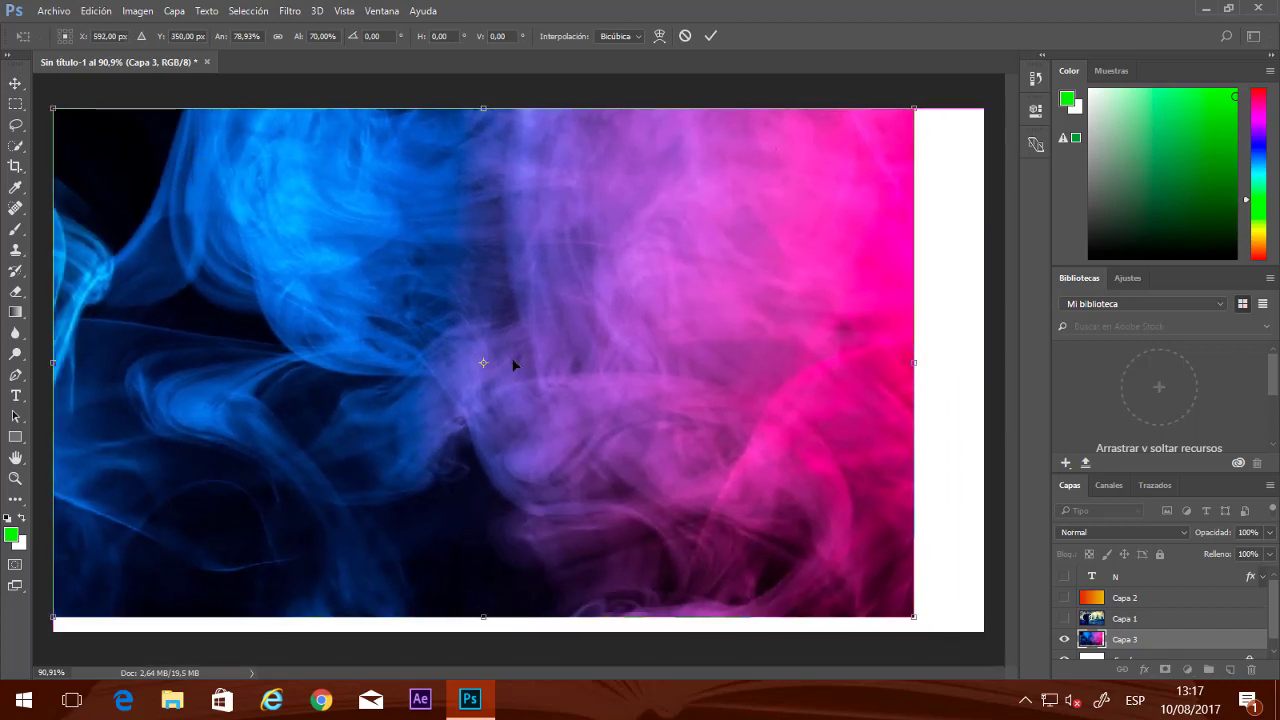
drag(918, 616, 984, 631)
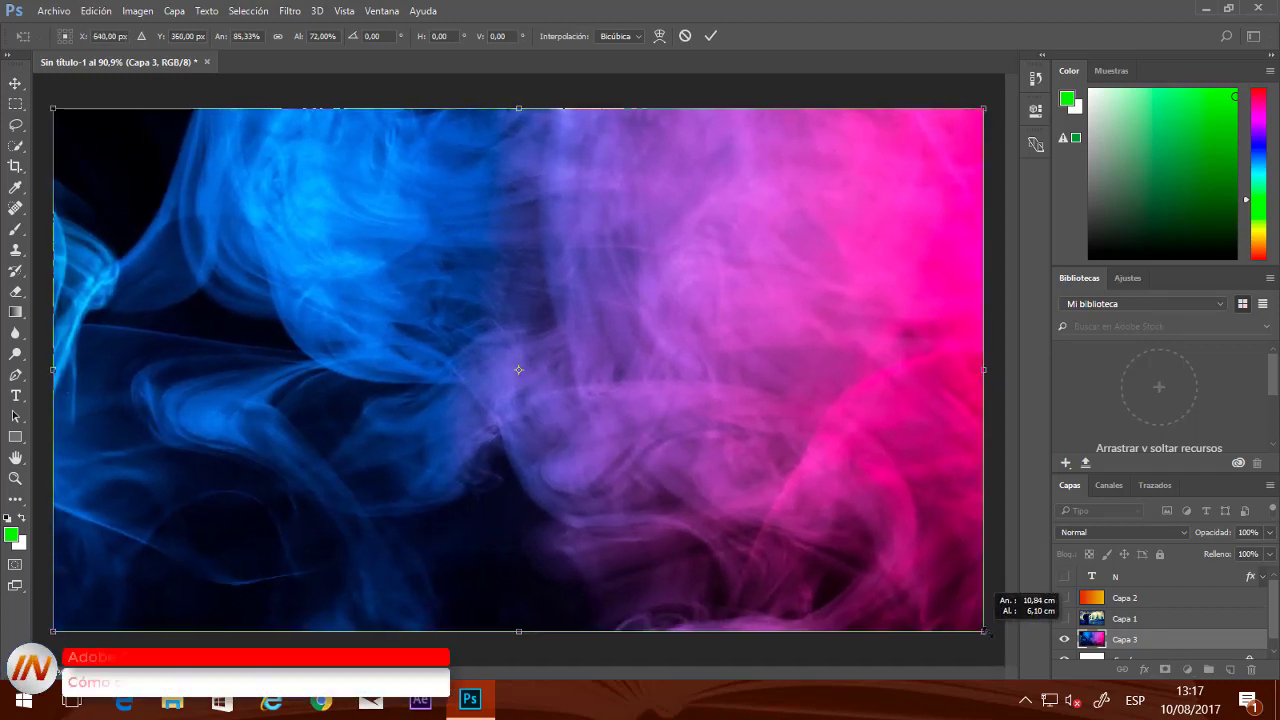
click(15, 83)
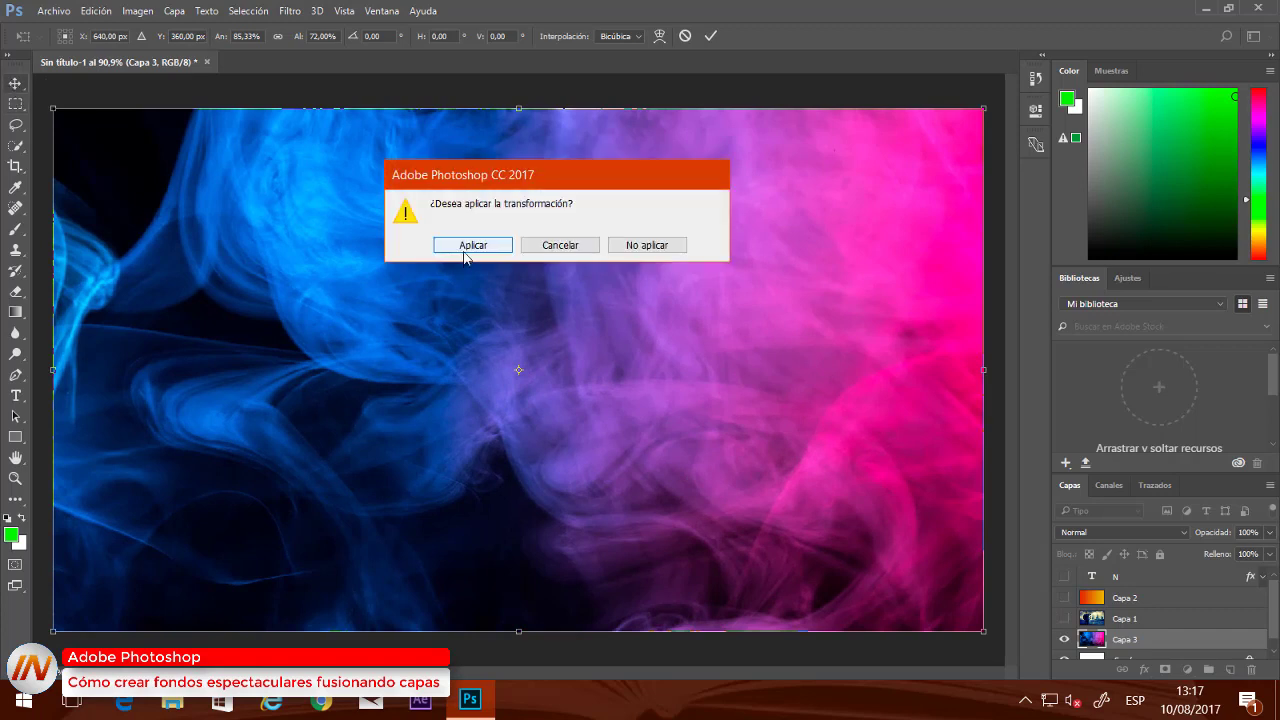
click(466, 247)
Restore Capa 1 and Capa 2, try Diferencia, then set Capa 3 to Normal beneath Capa 1
click(1064, 618)
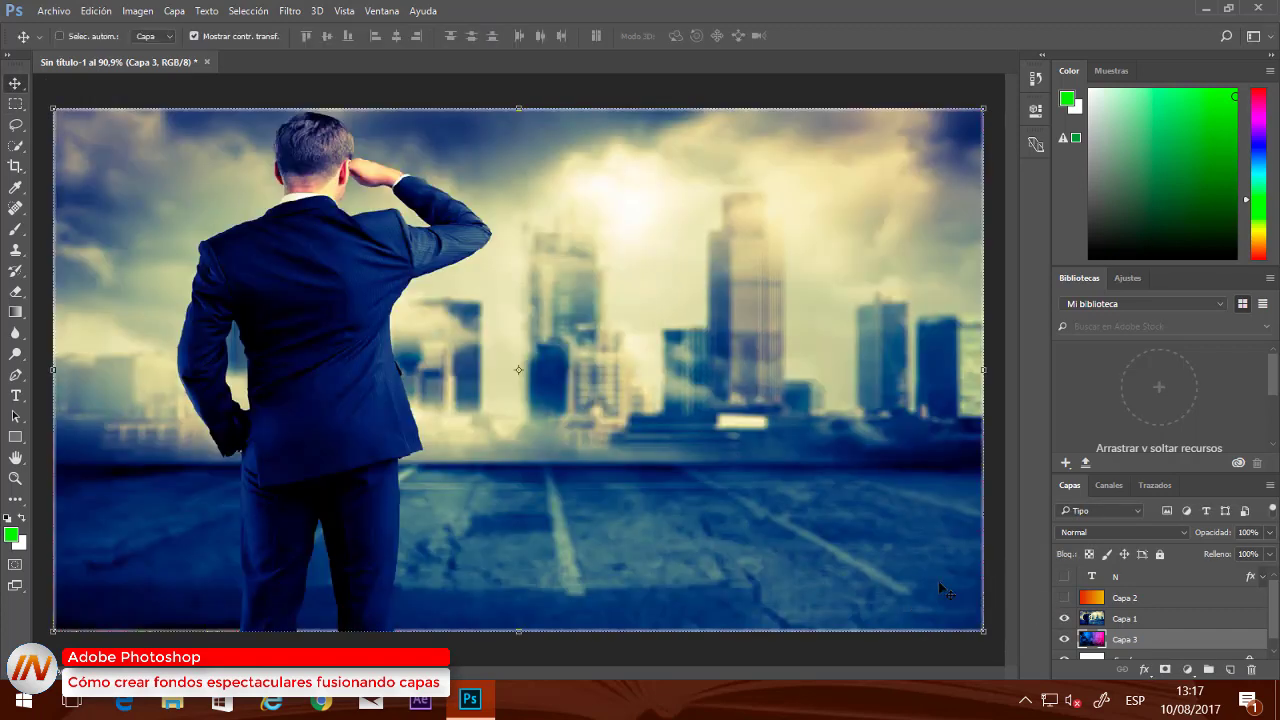
click(1165, 622)
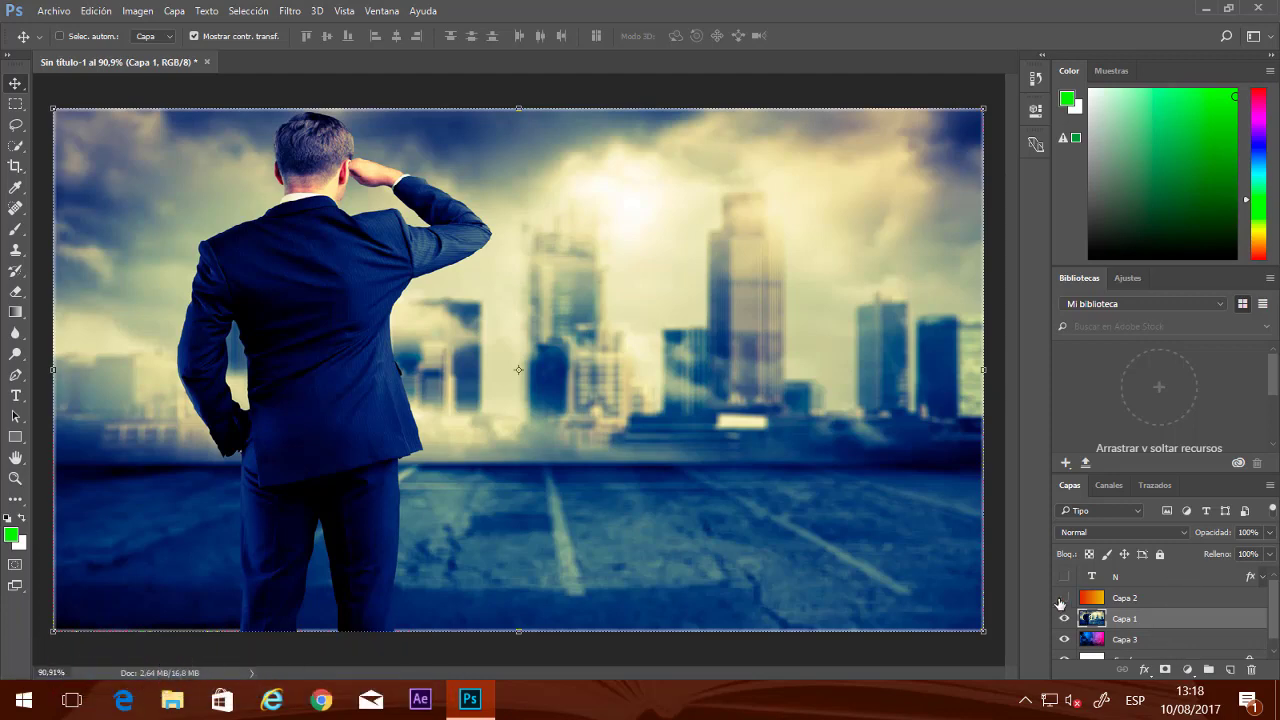
click(1064, 597)
drag(1137, 643, 1140, 607)
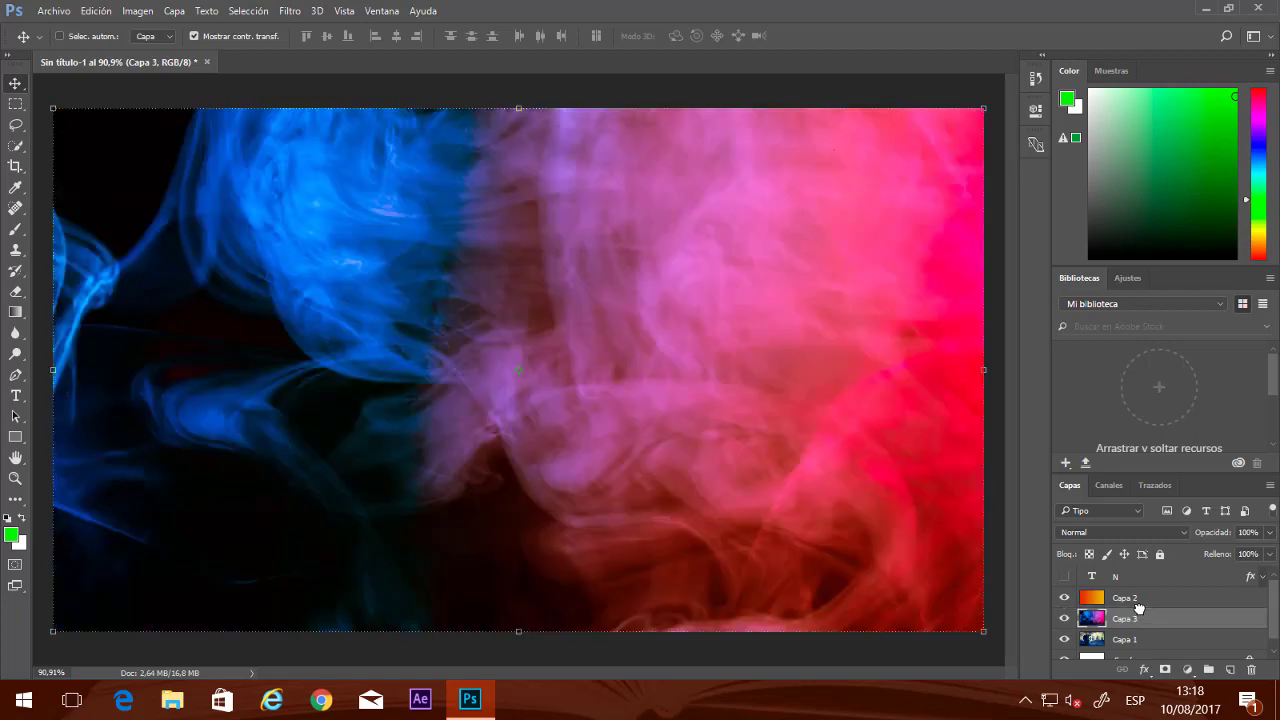
click(1118, 533)
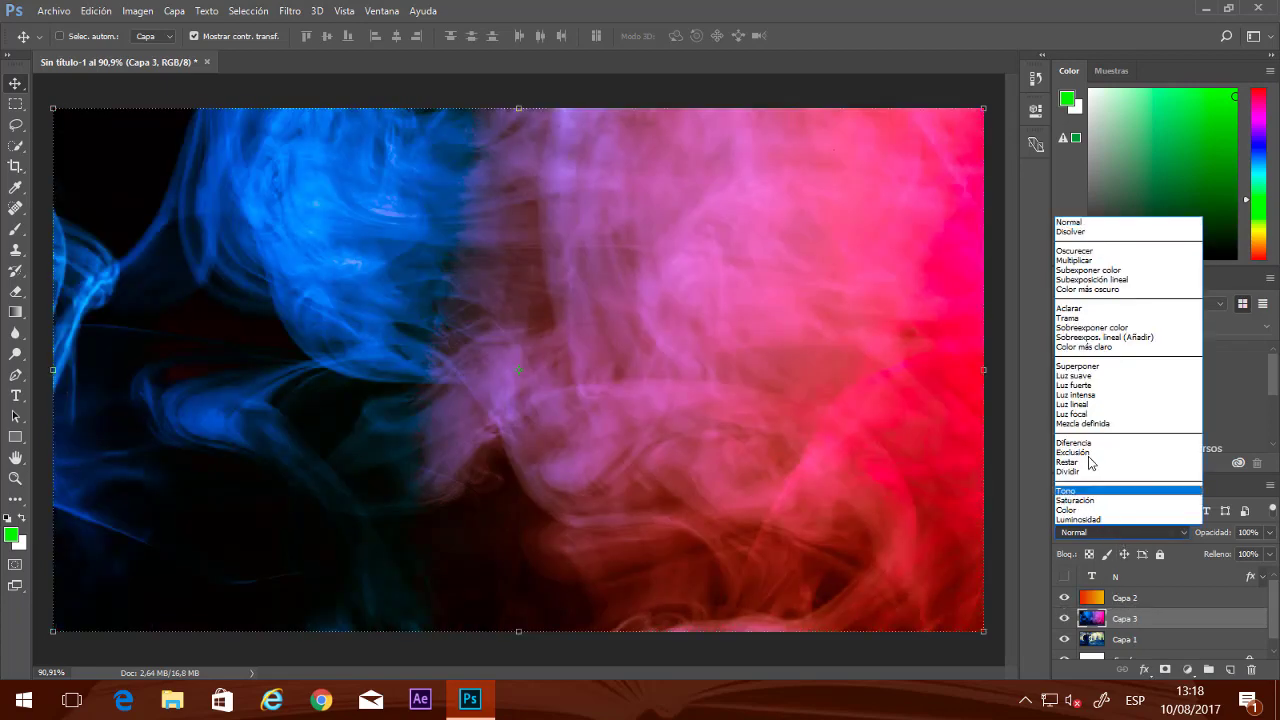
click(1138, 469)
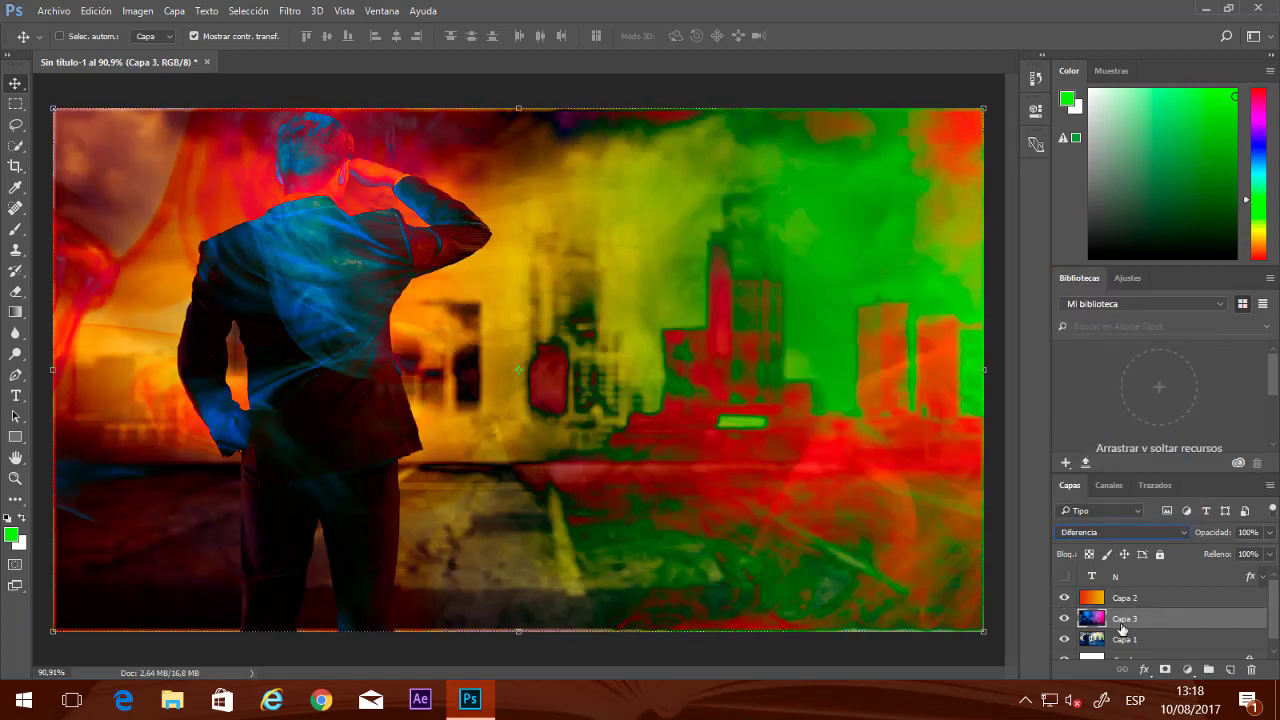
drag(1136, 599, 1151, 622)
click(1135, 533)
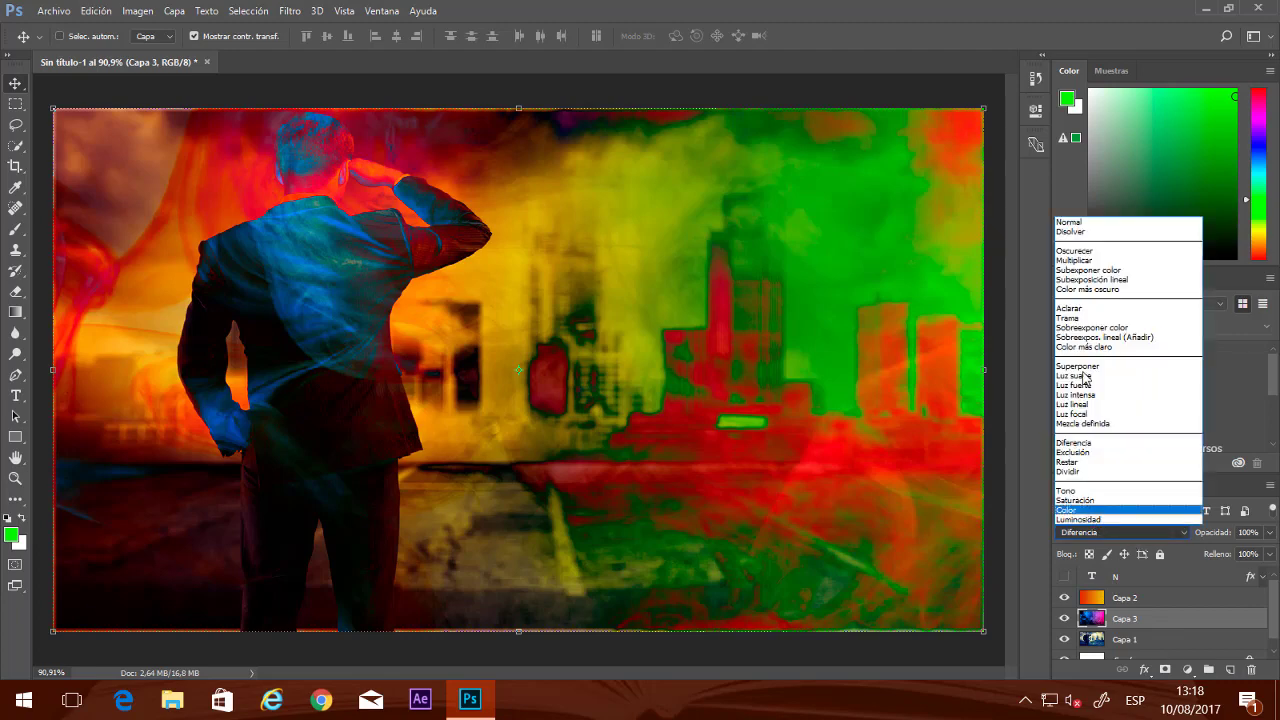
click(1080, 221)
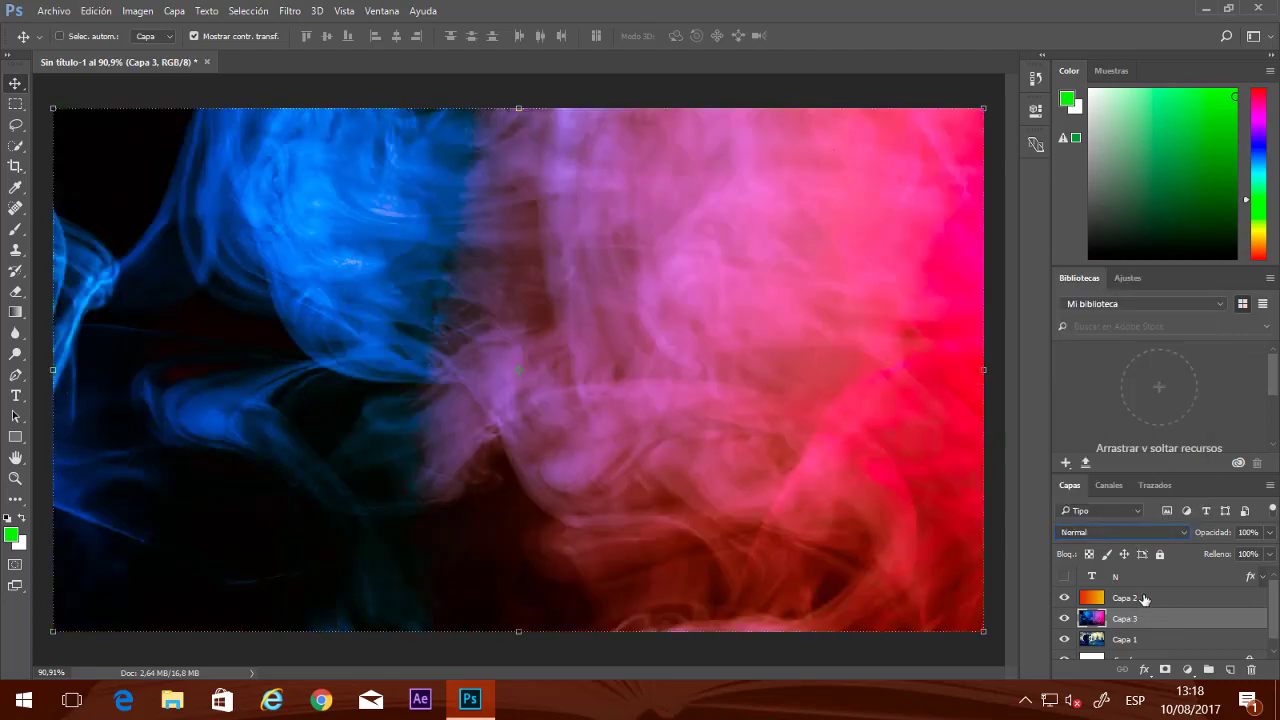
drag(1143, 618, 1142, 650)
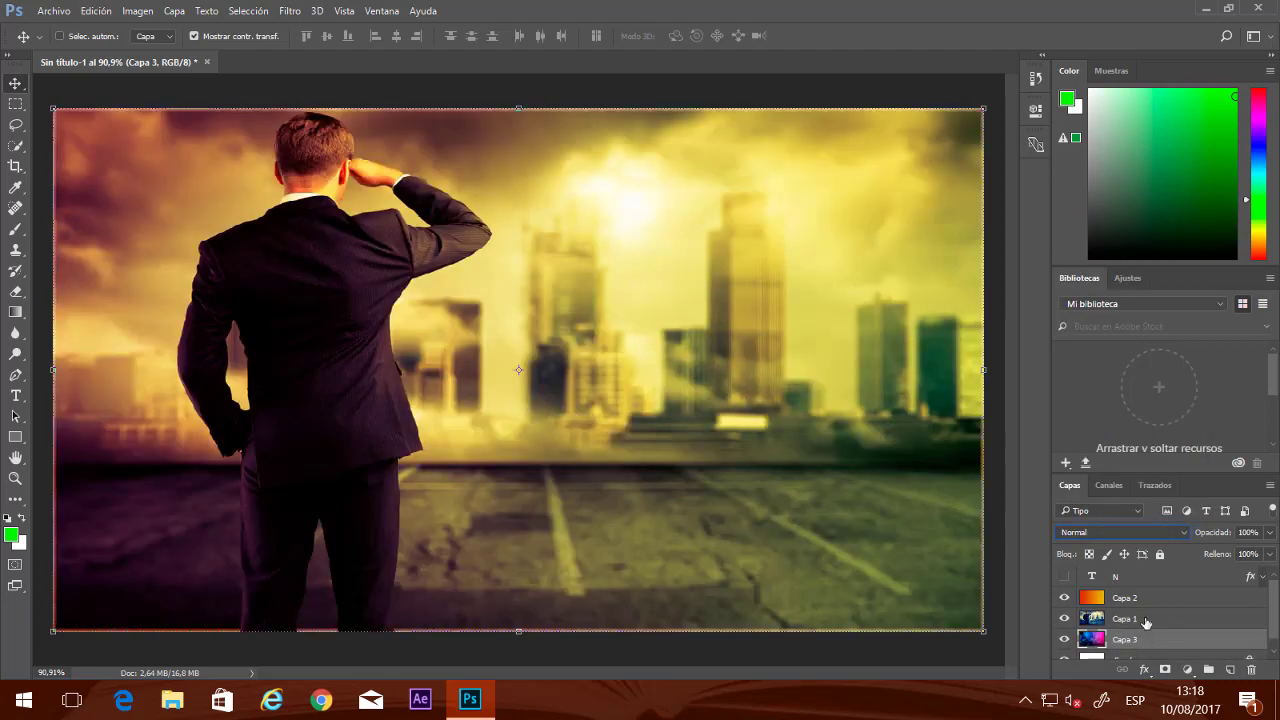
Set Capa 1 to Luminosidad blending and show the Capa 2 gradient and N letter layers
click(1065, 598)
click(1133, 643)
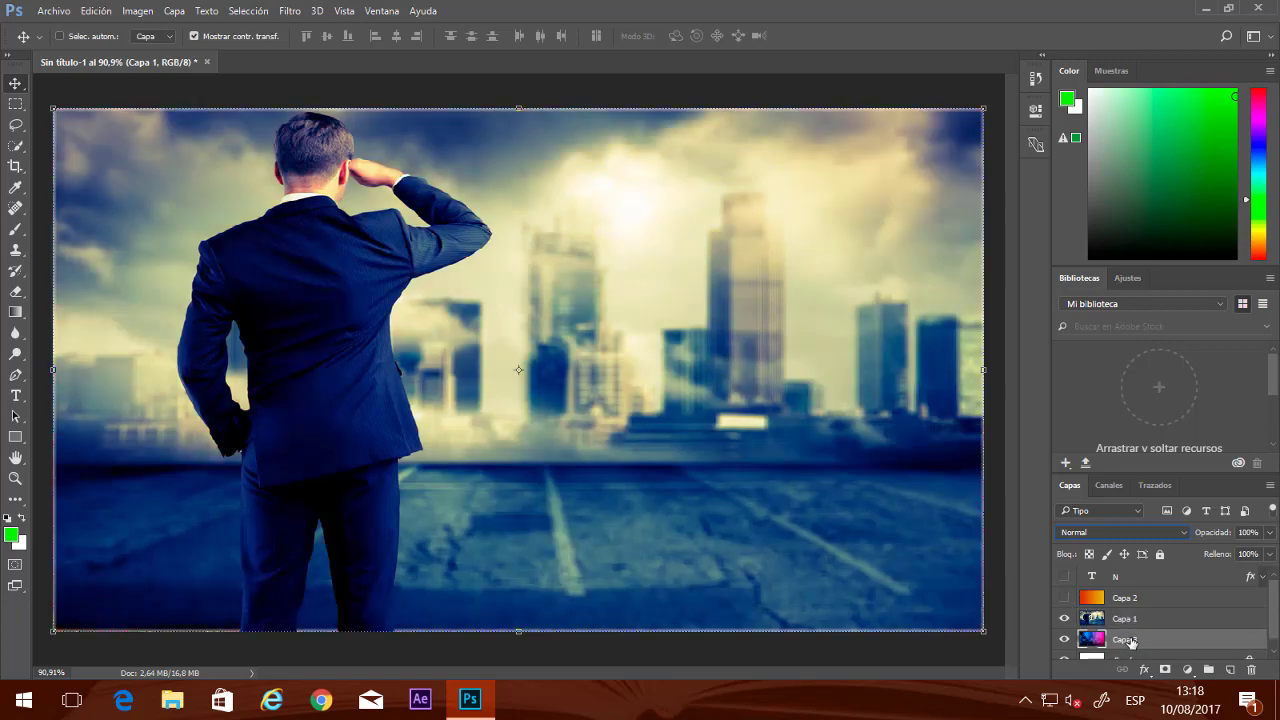
click(1136, 620)
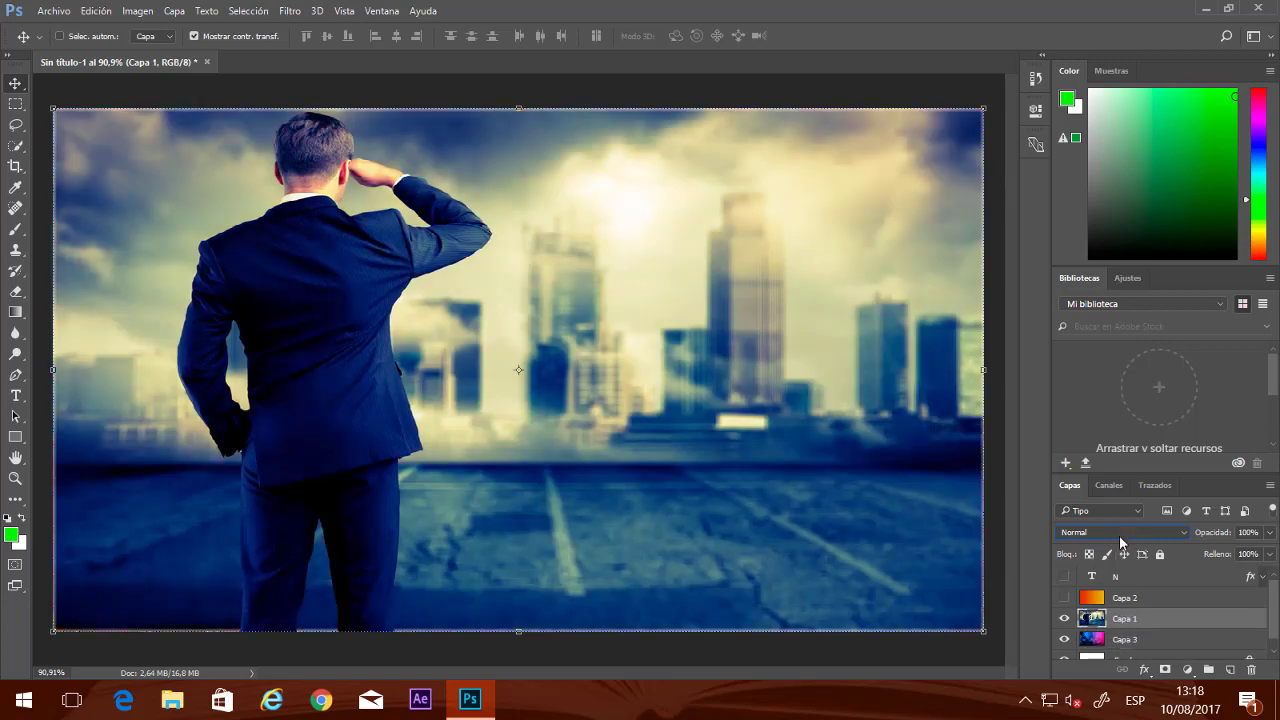
click(1122, 532)
click(1100, 521)
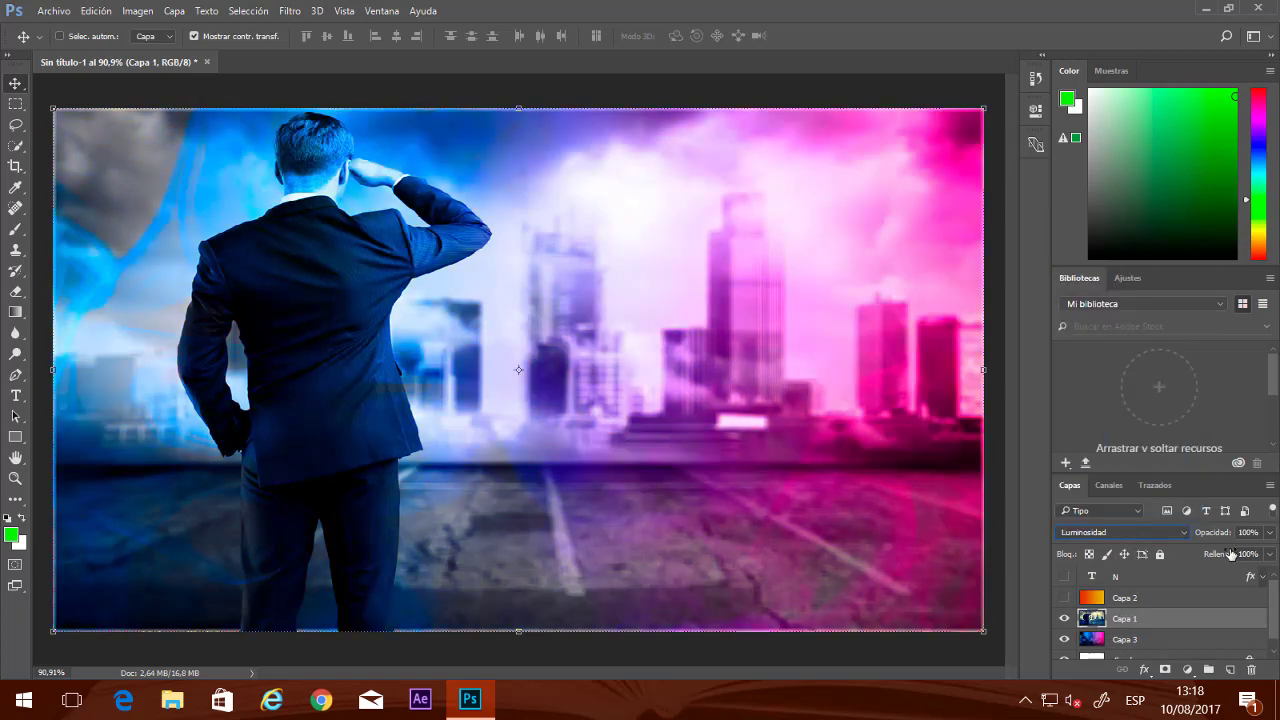
click(1065, 598)
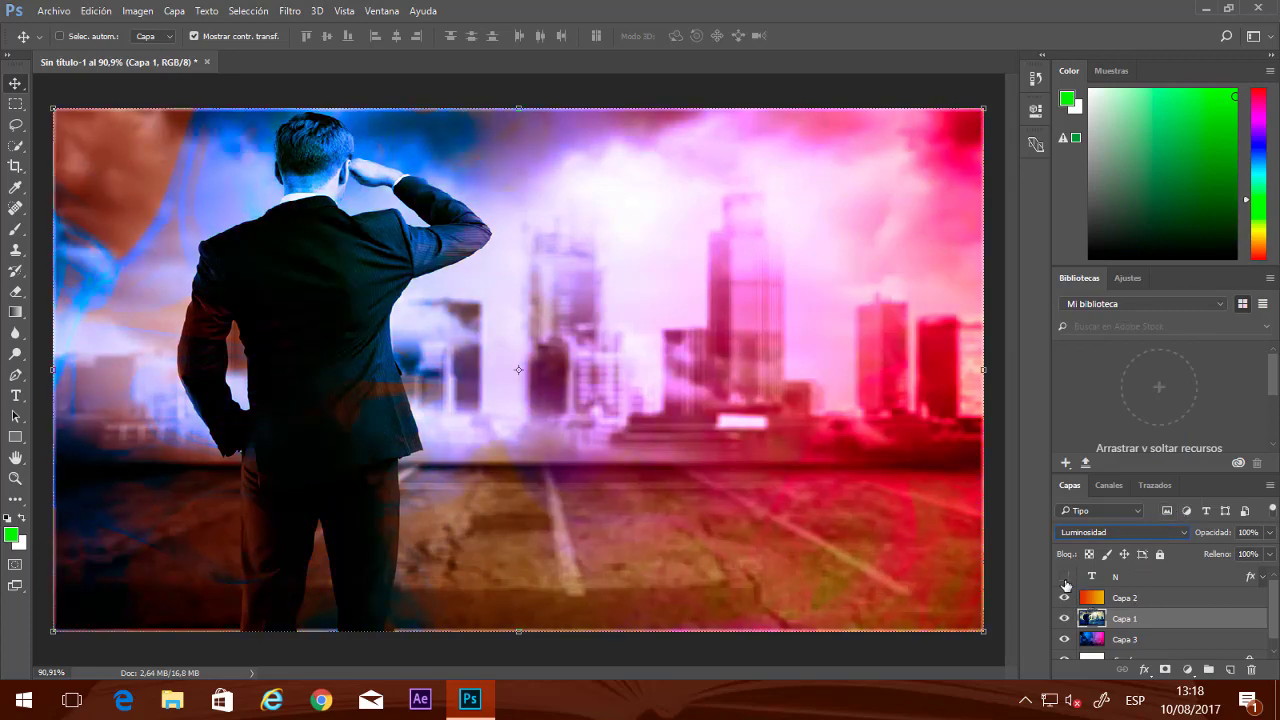
click(1065, 577)
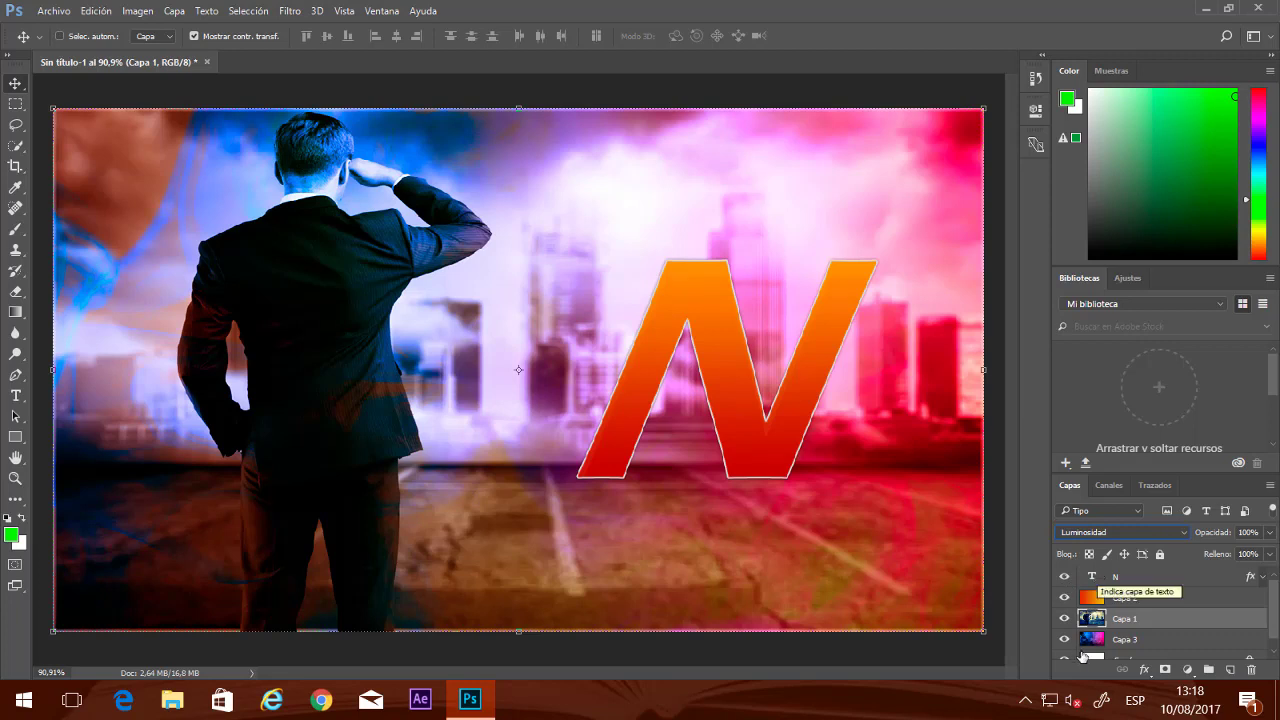
Cycle Capa 1's blend mode from Tono until it settles on Luz fuerte
click(1126, 534)
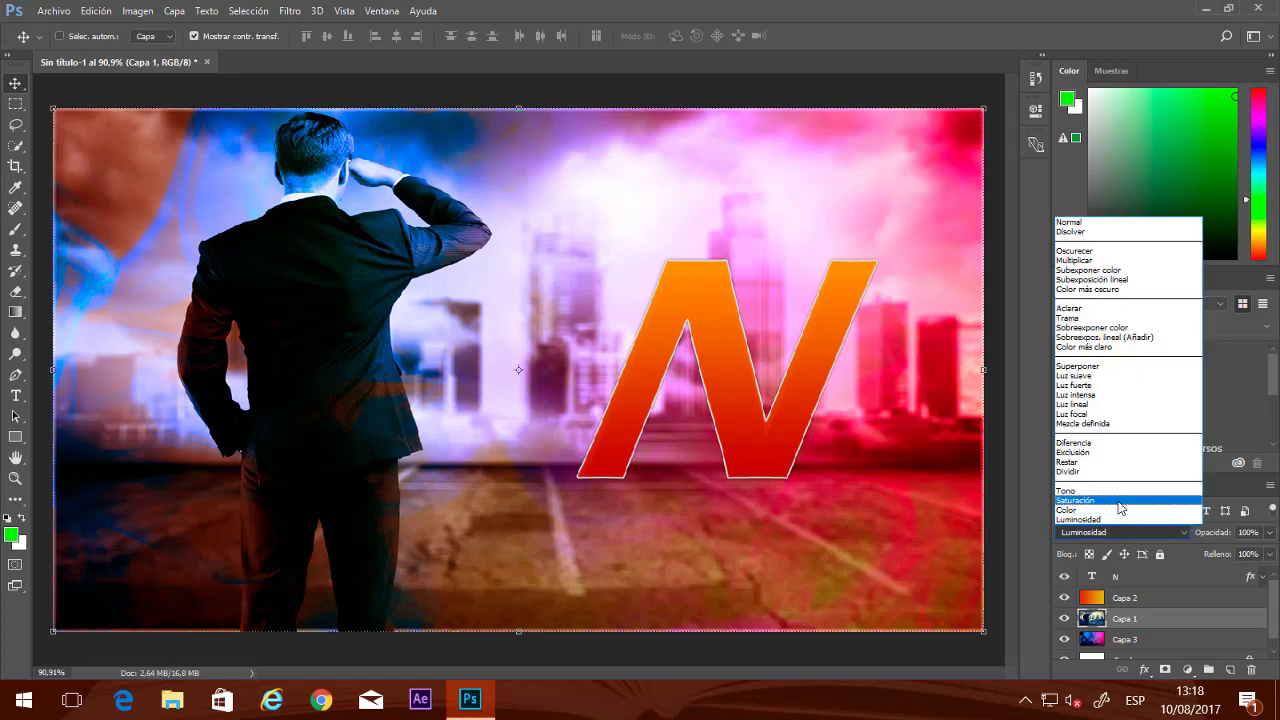
click(1113, 511)
key(Up)
key(Up)
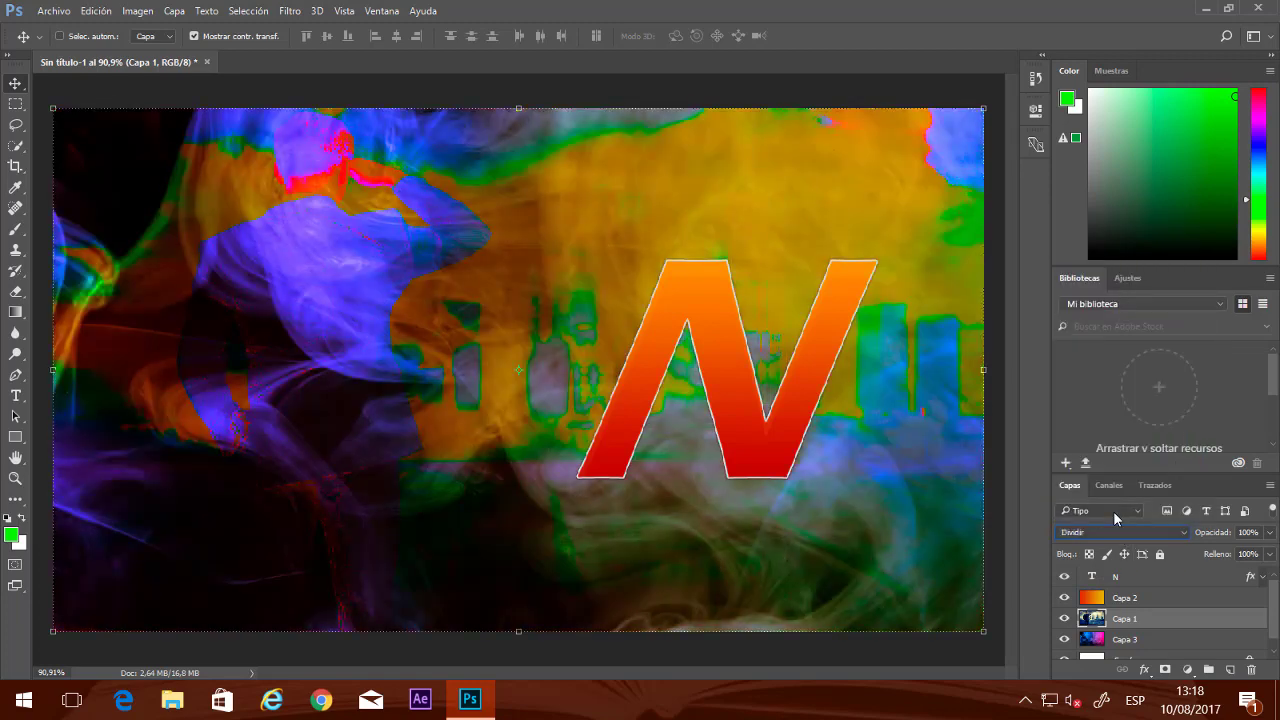
key(Up)
key(Up)
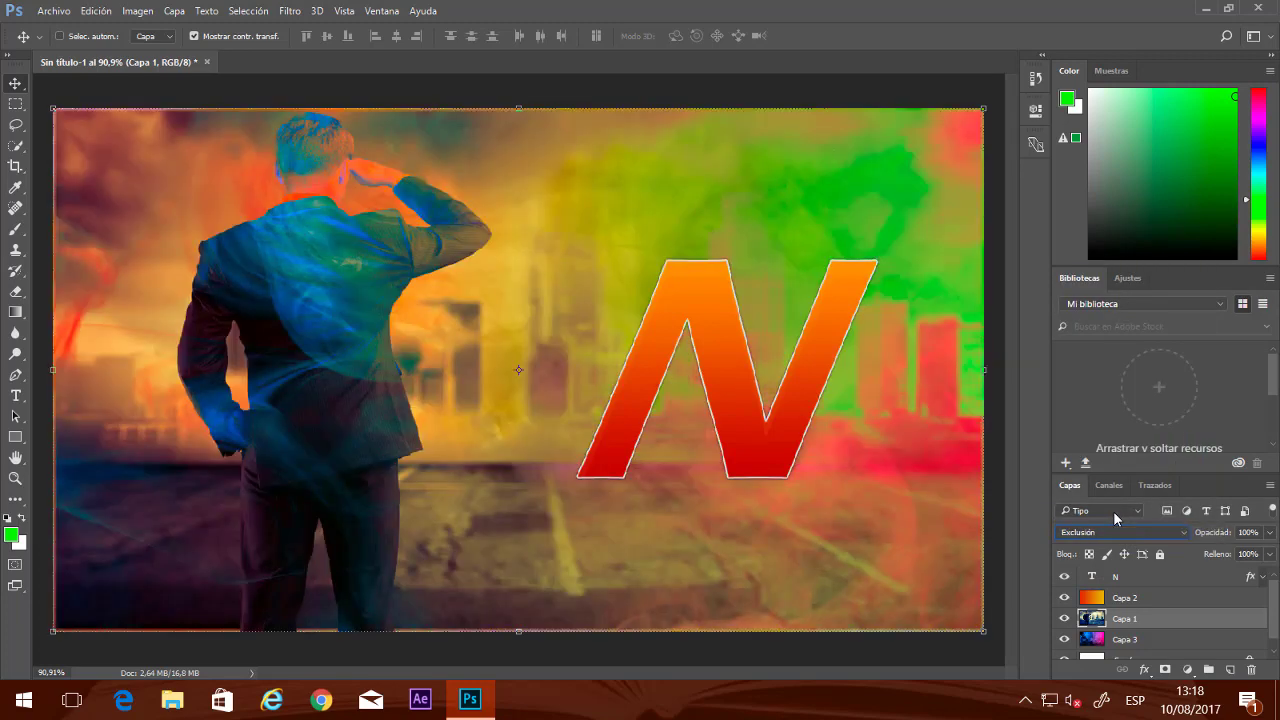
key(Up)
key(Up)
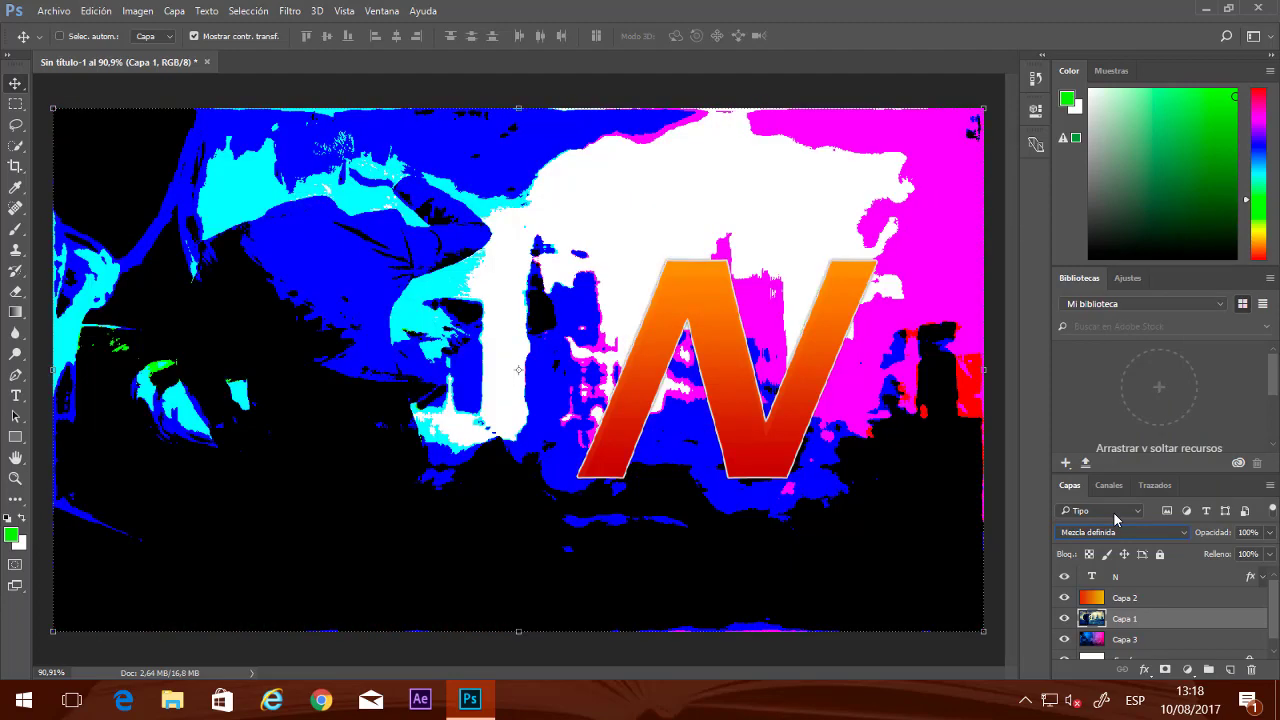
key(Up)
key(Up)
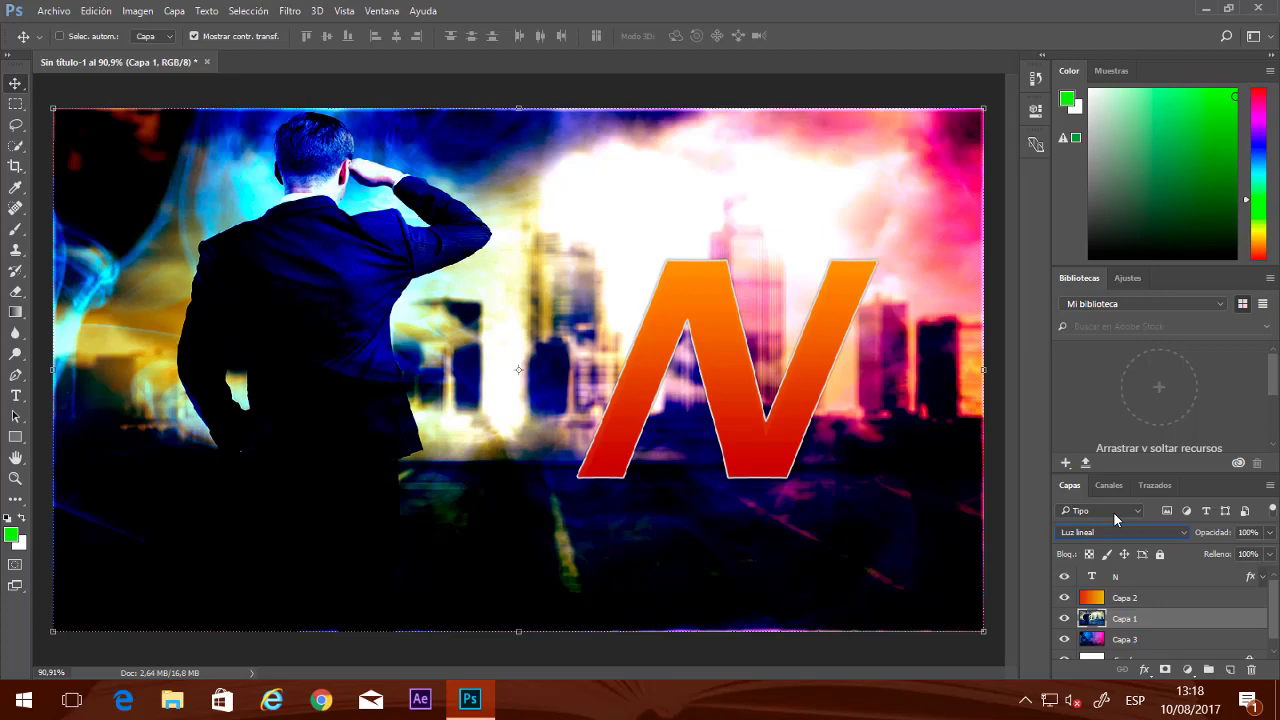
key(Up)
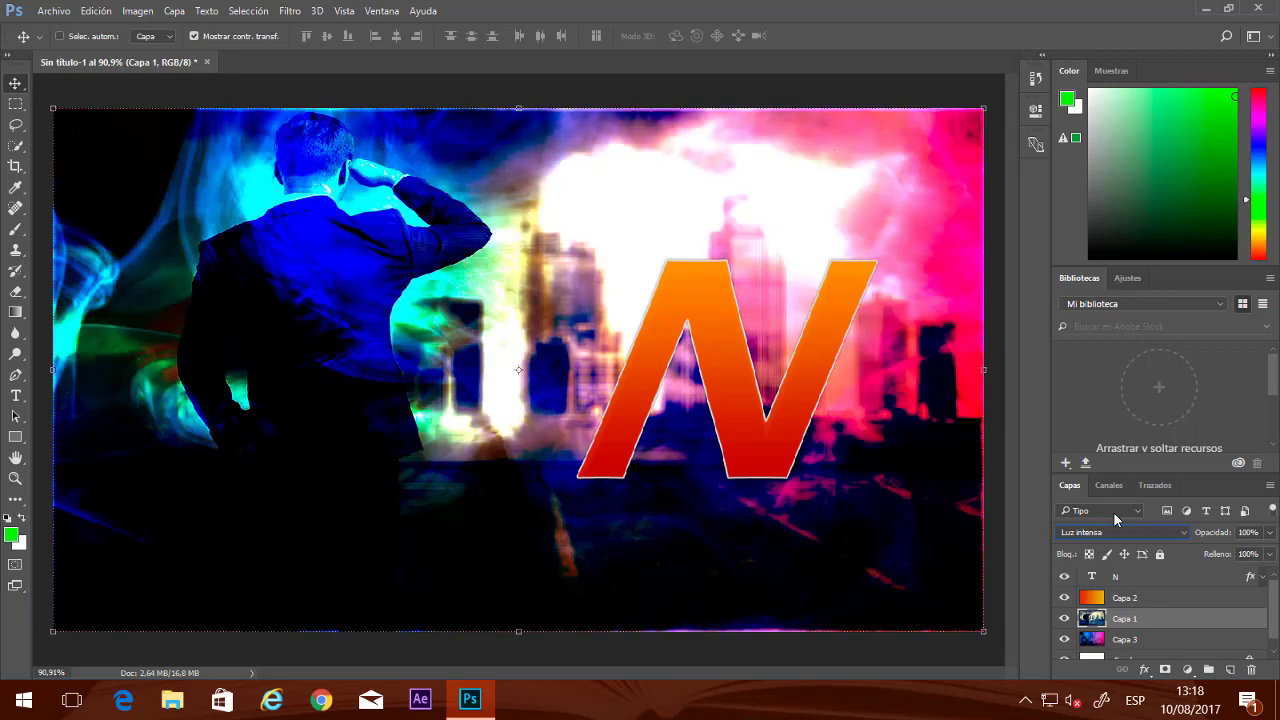
key(Up)
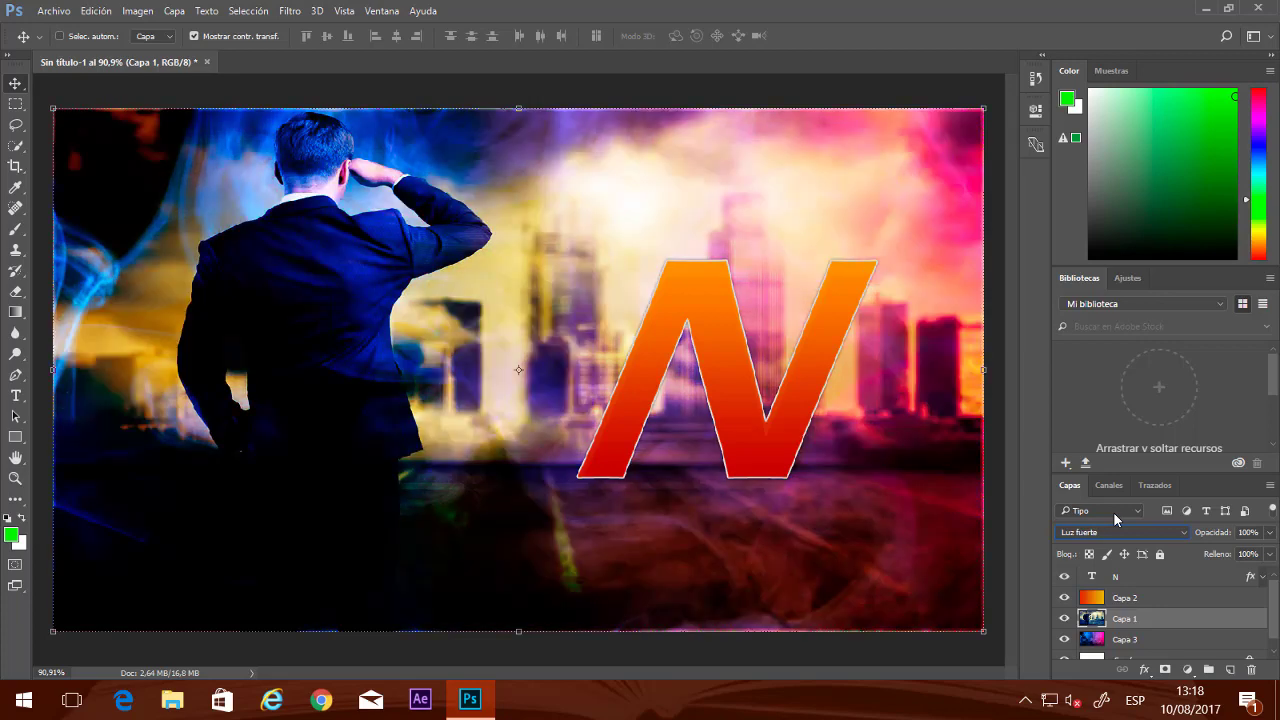
Step Capa 2's blend mode from Restar to Luz fuerte, then select the N layer
click(1146, 598)
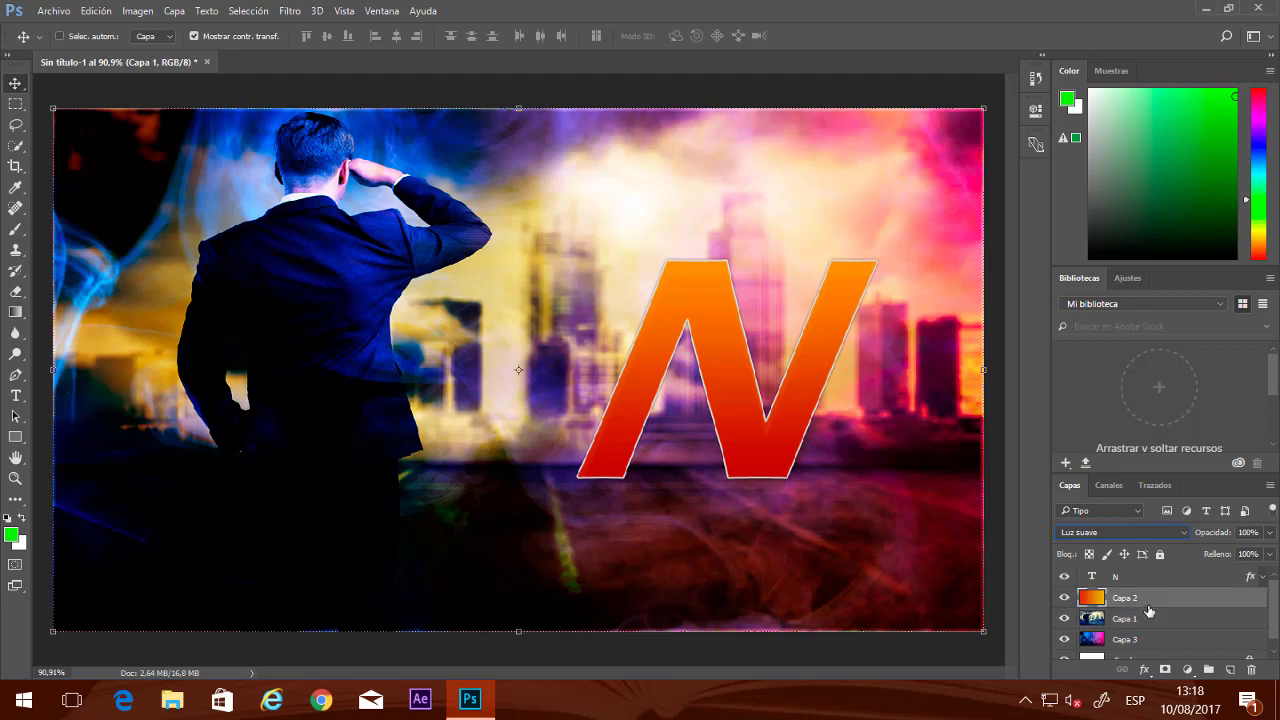
click(1145, 532)
click(1135, 466)
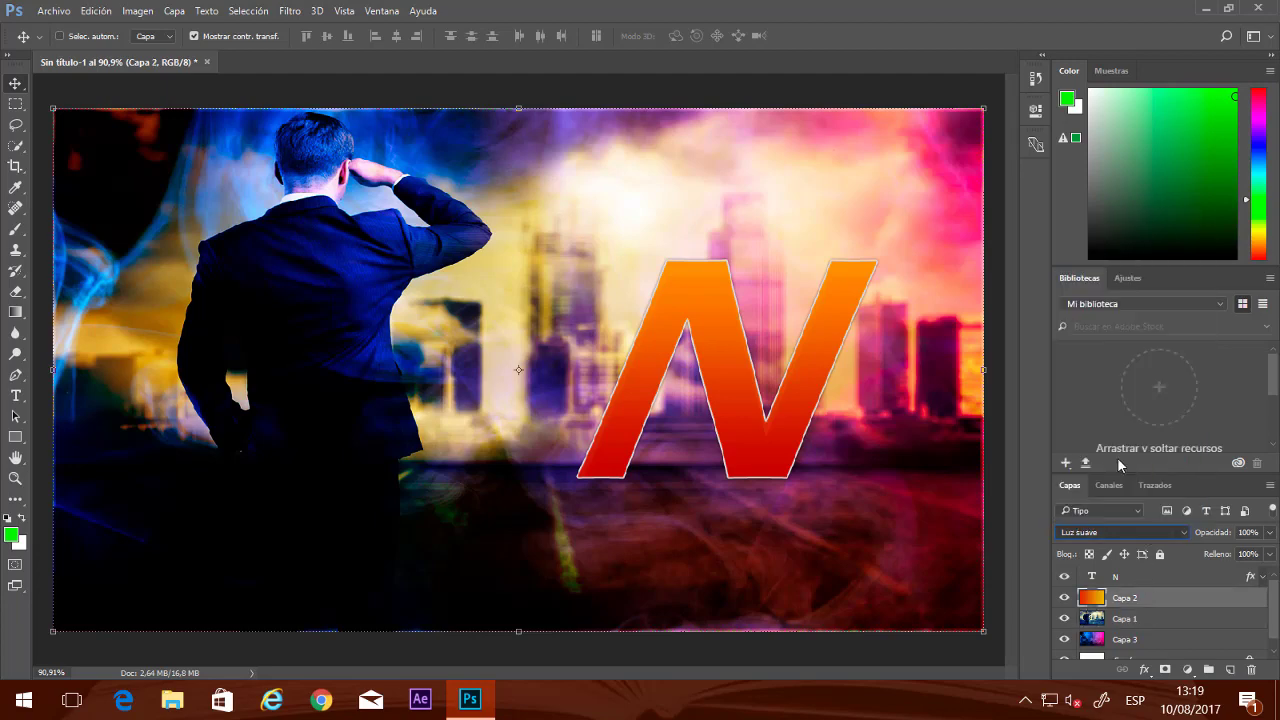
key(Up)
key(Up)
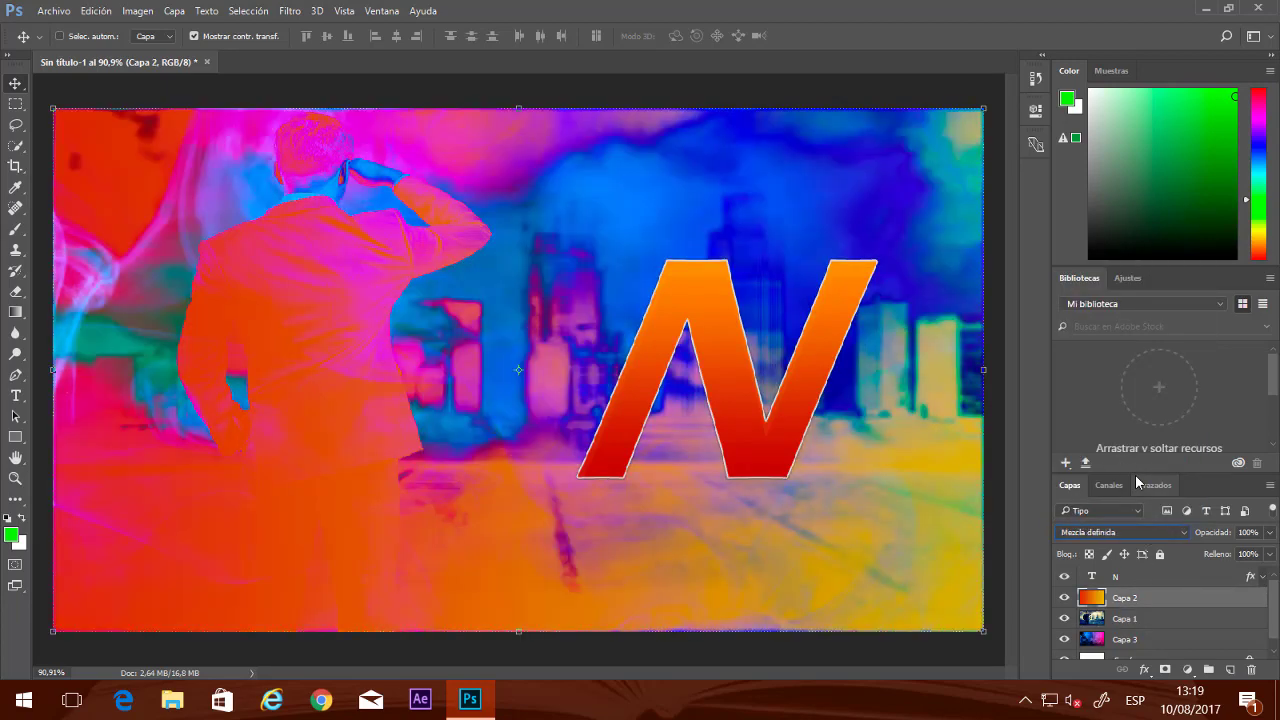
key(Up)
key(Up)
key(Up)
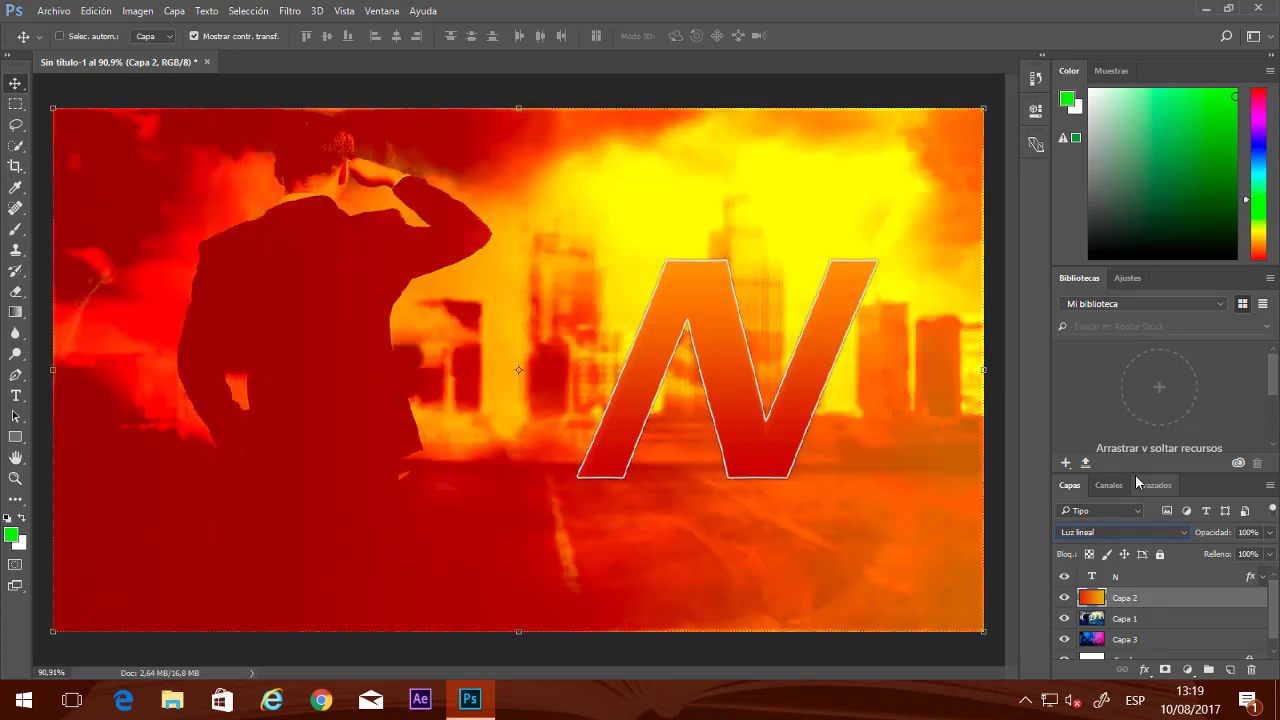
key(Up)
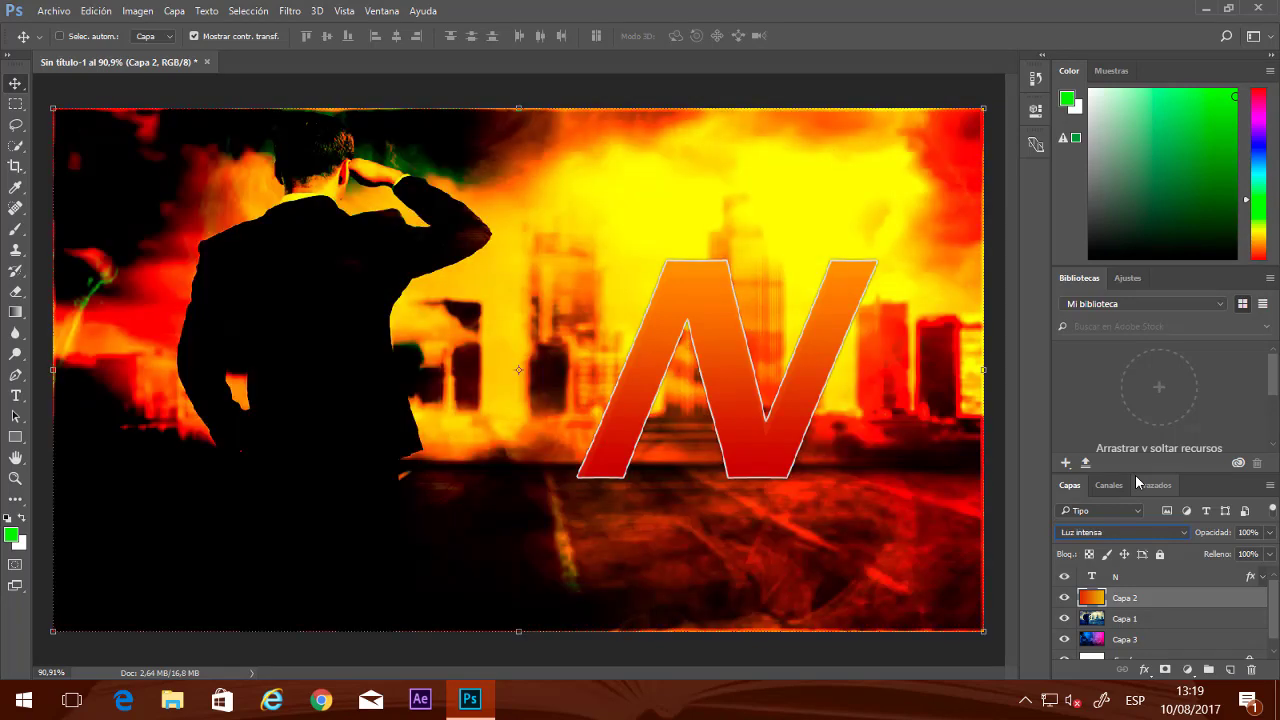
key(Up)
key(Up)
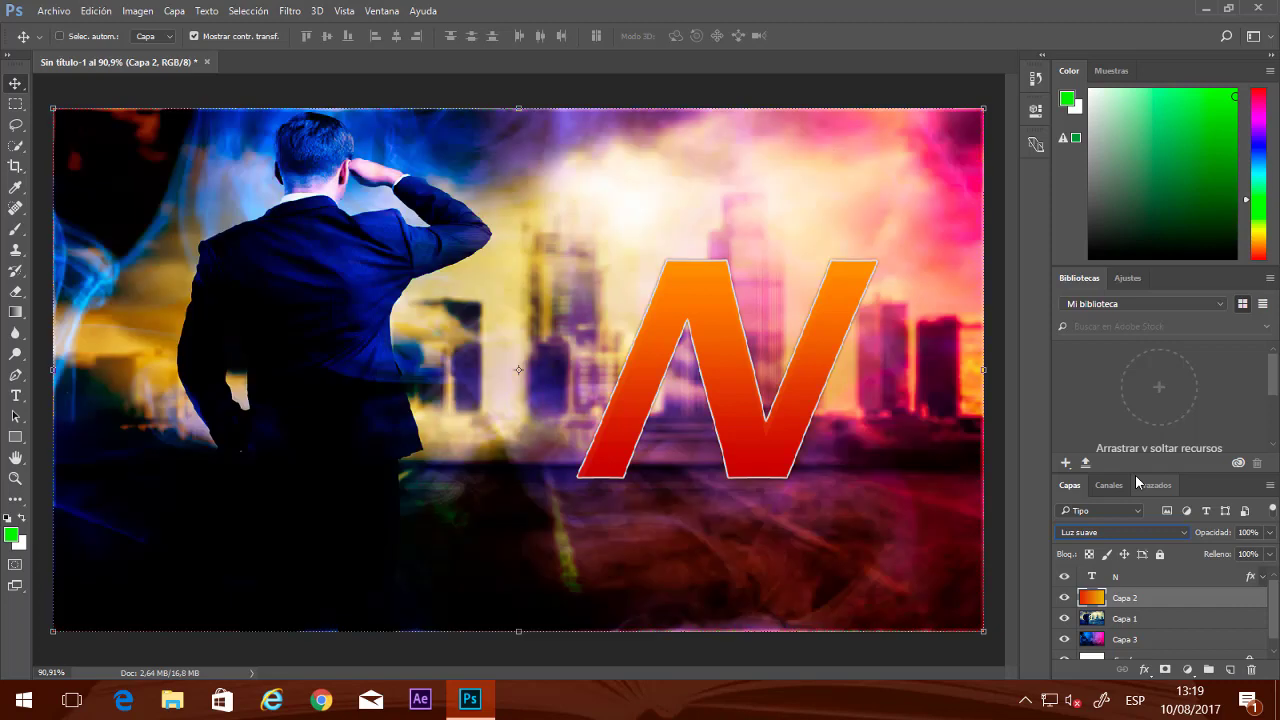
key(Down)
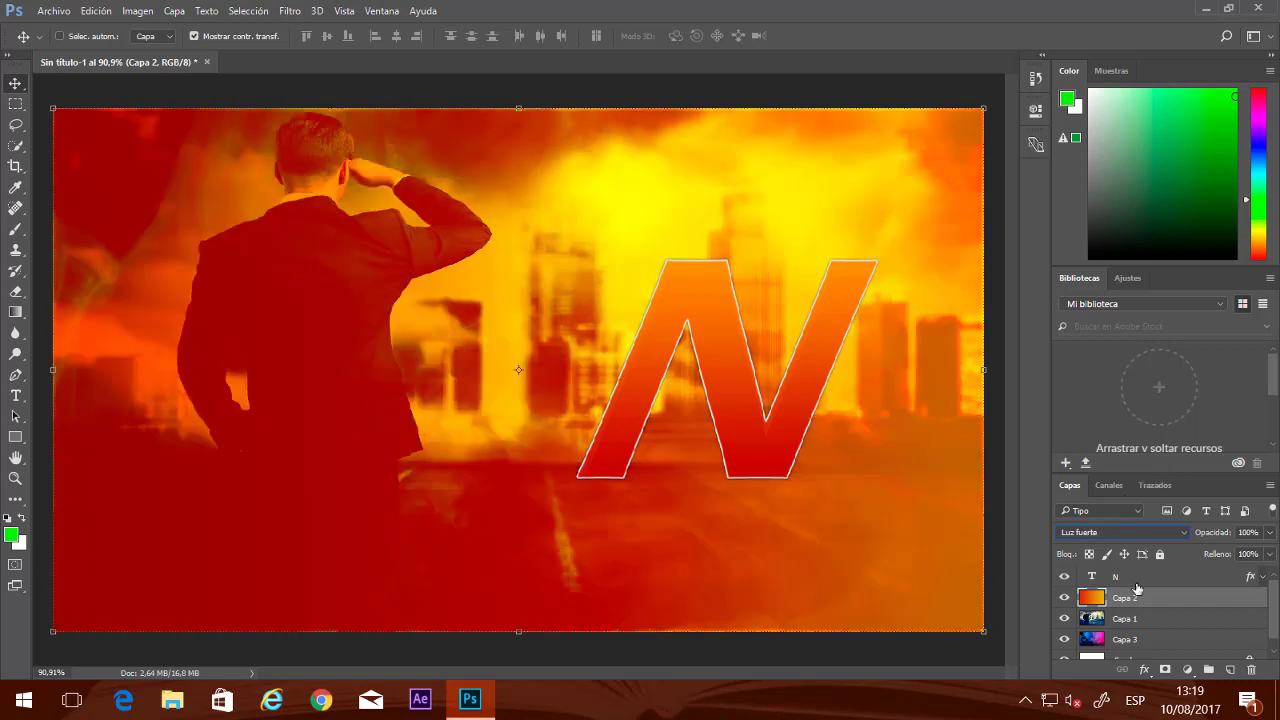
click(1135, 577)
Move the N letter to the lower left and add a black-filled Capa 4 at 65% opacity
drag(591, 471, 110, 571)
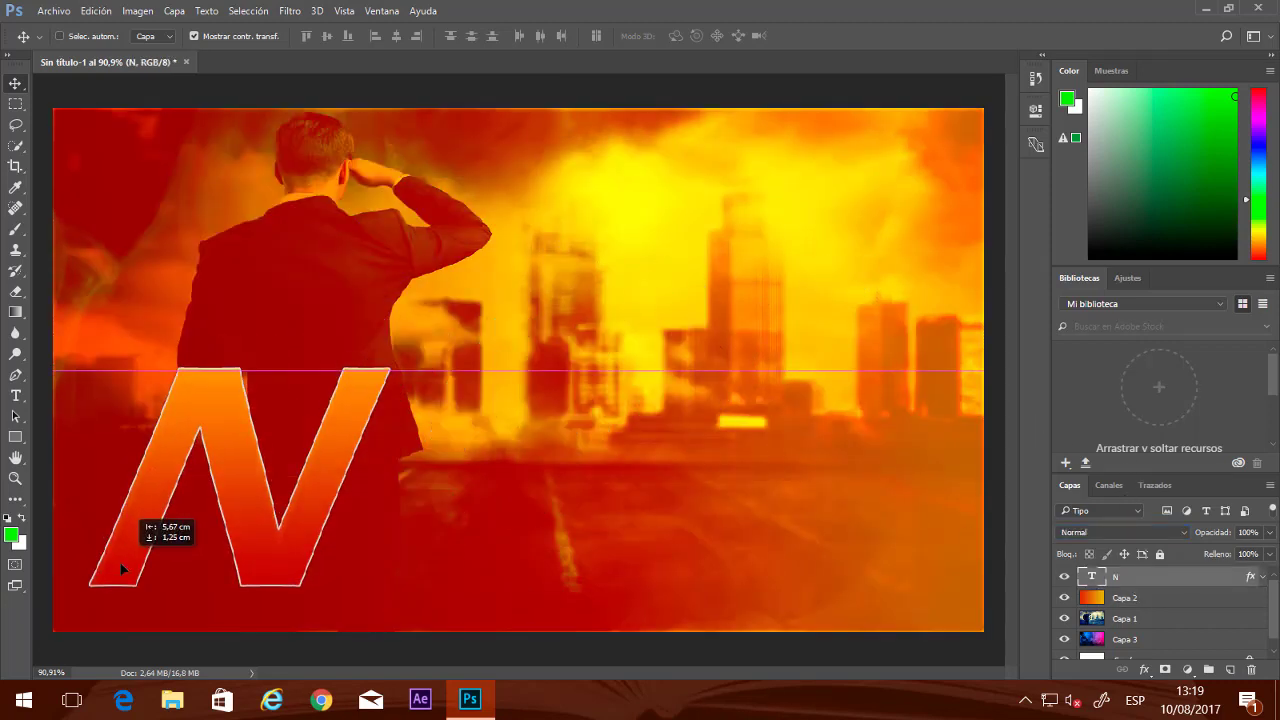
click(1230, 669)
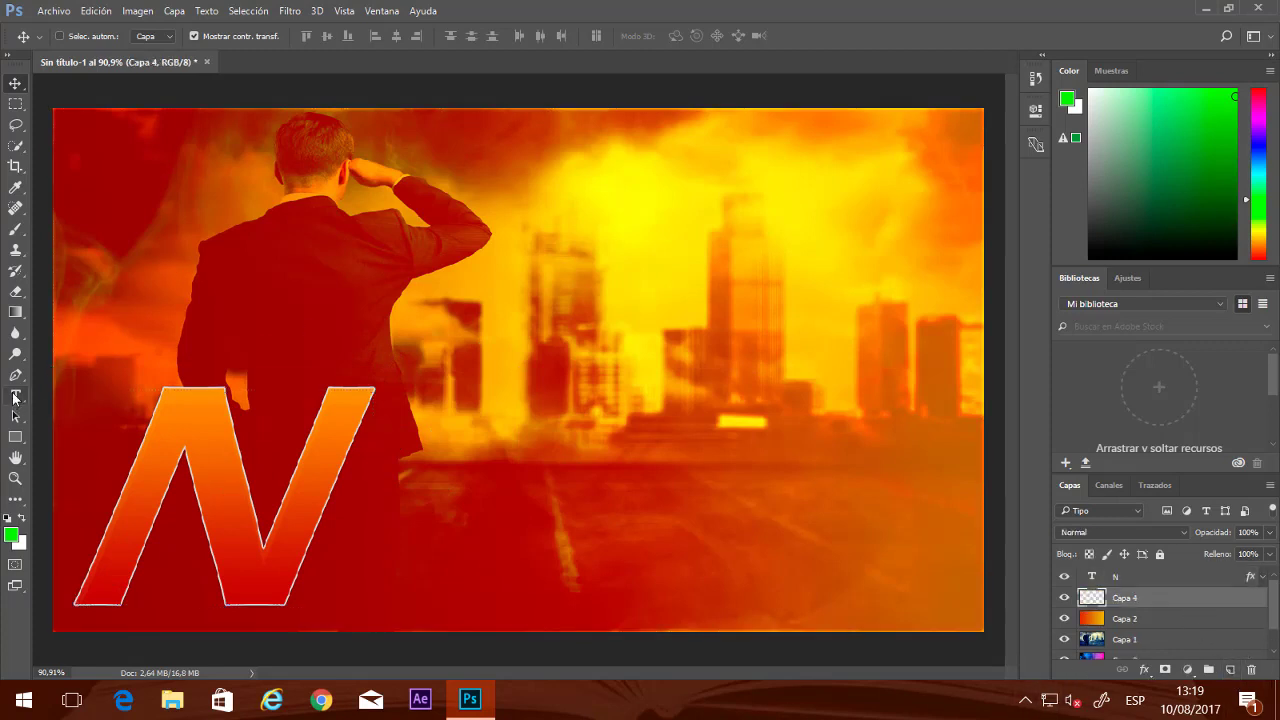
key(d)
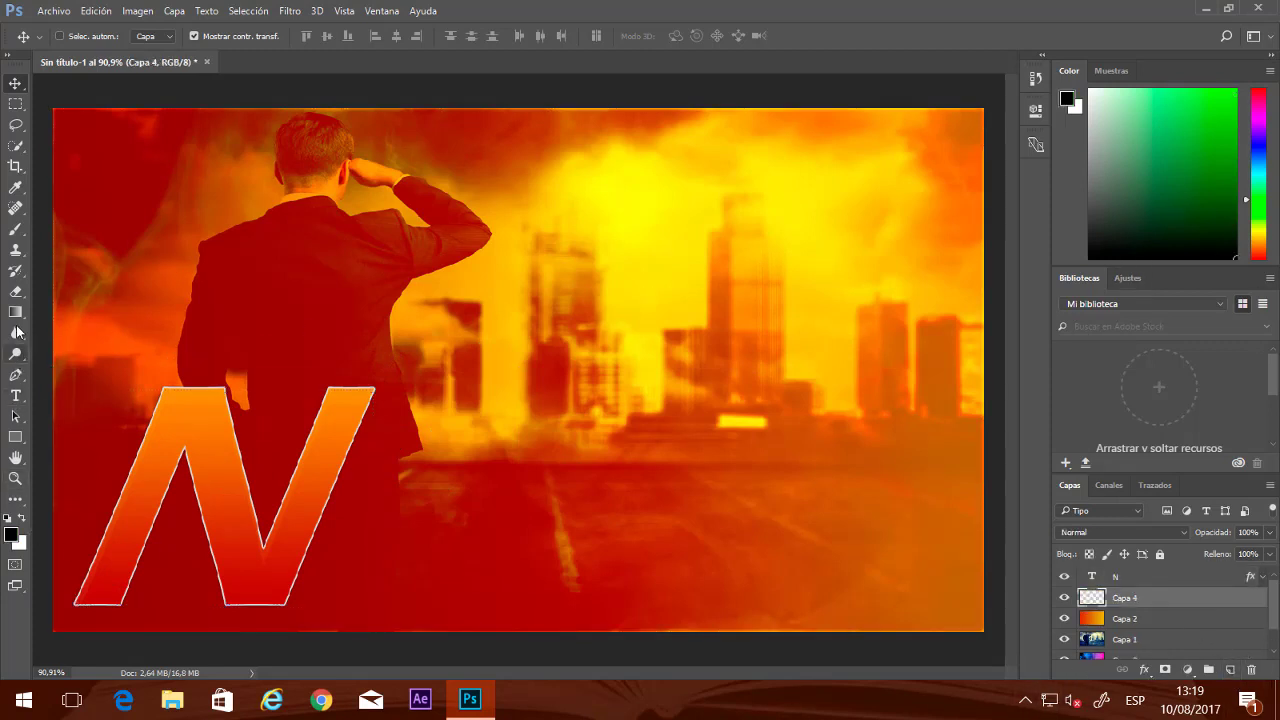
click(15, 311)
click(68, 326)
click(410, 343)
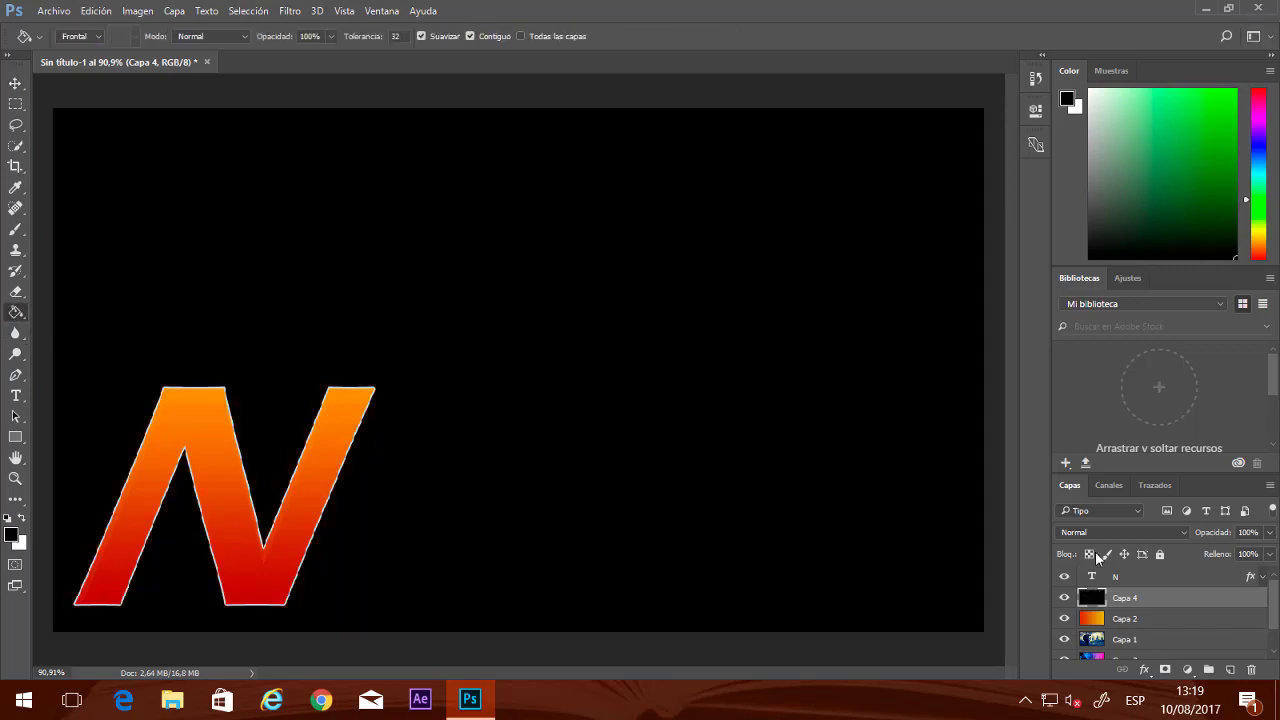
drag(1257, 546, 1244, 557)
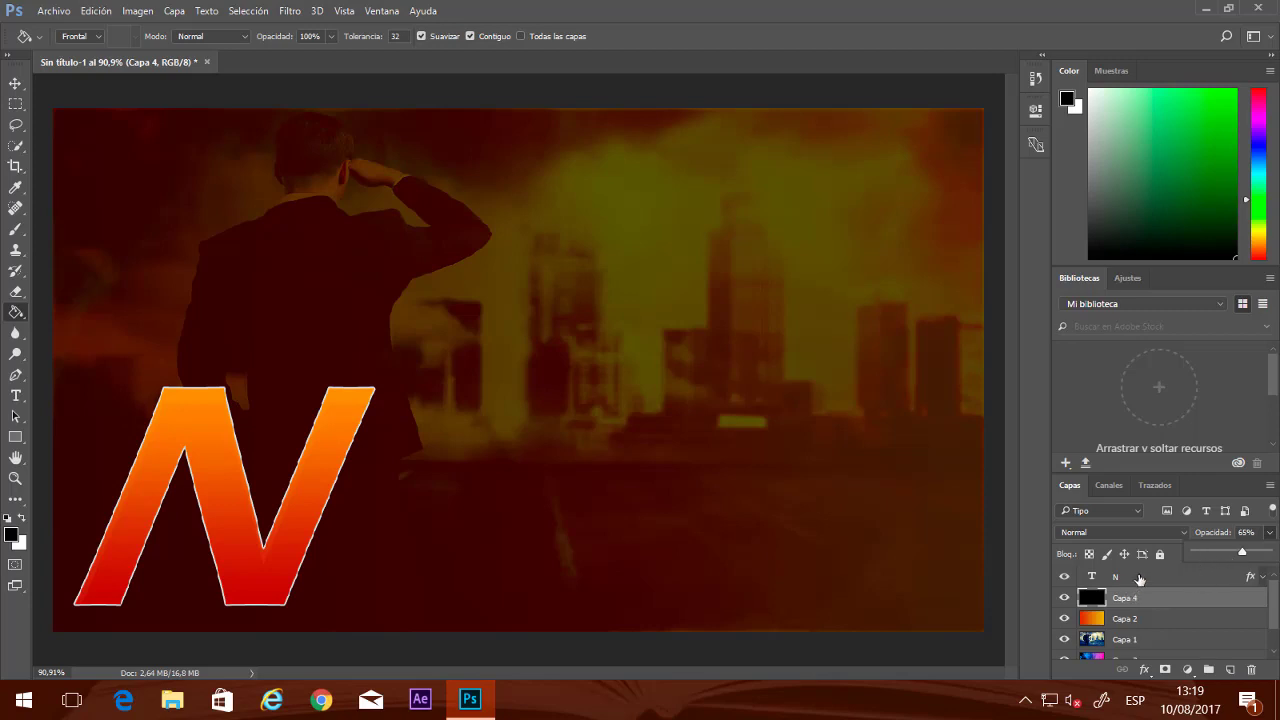
Set Capa 4 to Saturación blending and raise its opacity to 100%
click(1113, 533)
click(1110, 505)
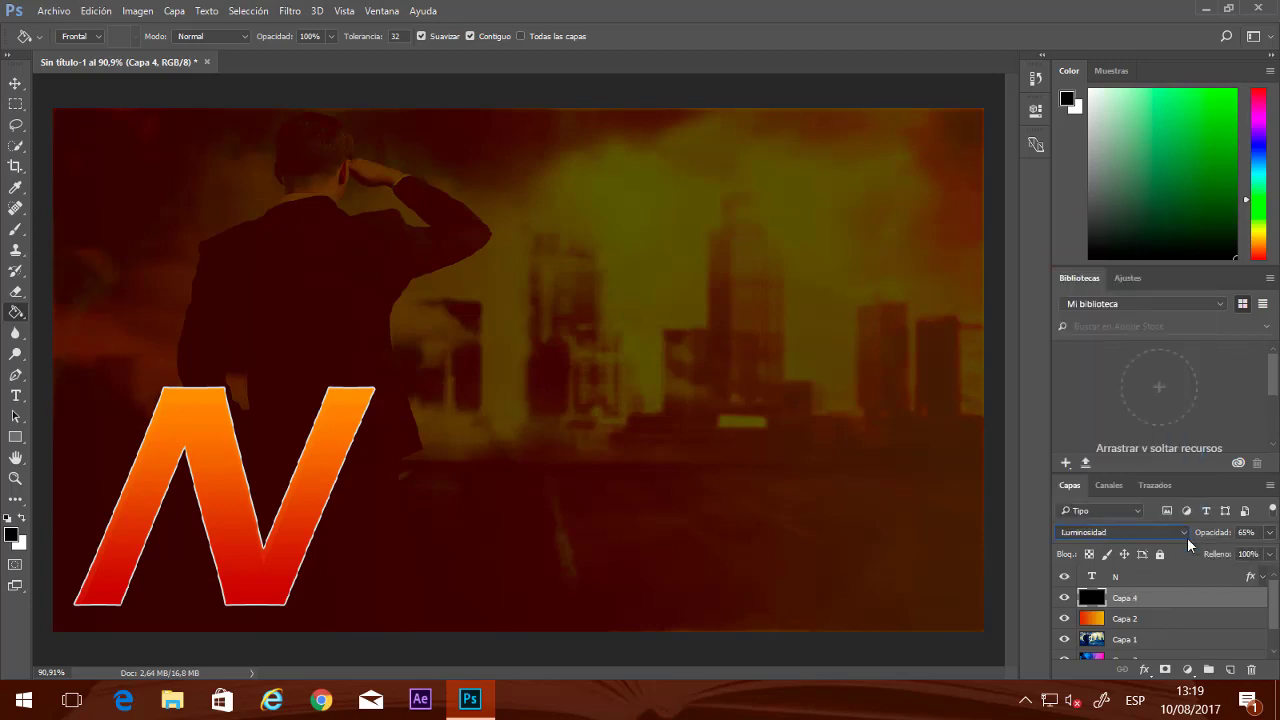
scroll(1187, 537, up, 1)
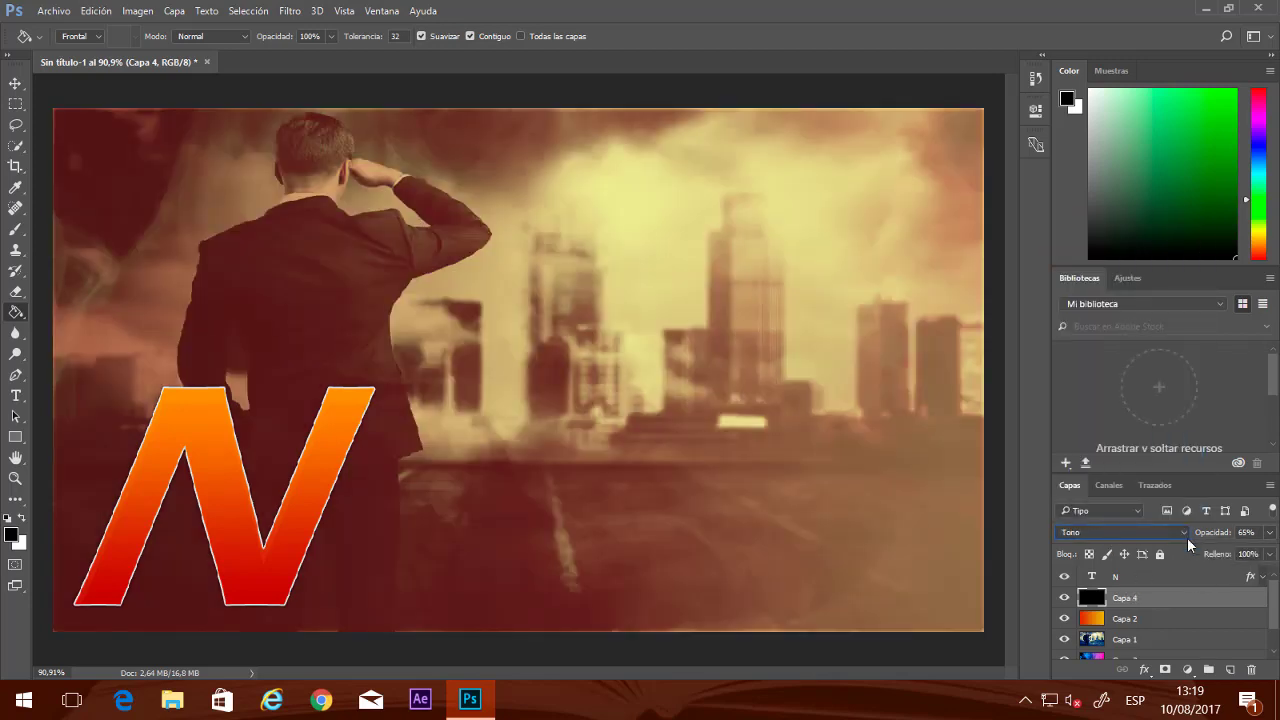
click(1271, 535)
drag(1244, 552, 1270, 552)
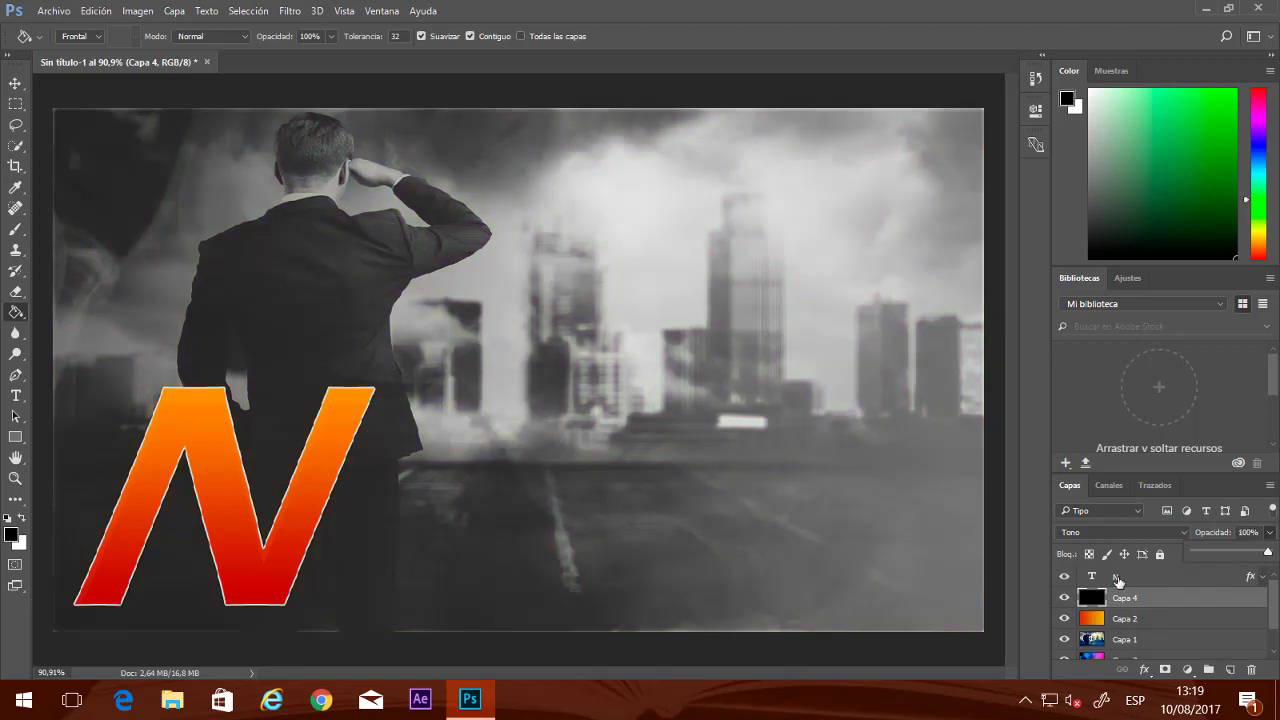
Scroll through Capa 4's blend modes and stop on Superponer
click(1118, 532)
scroll(1115, 535, up, 2)
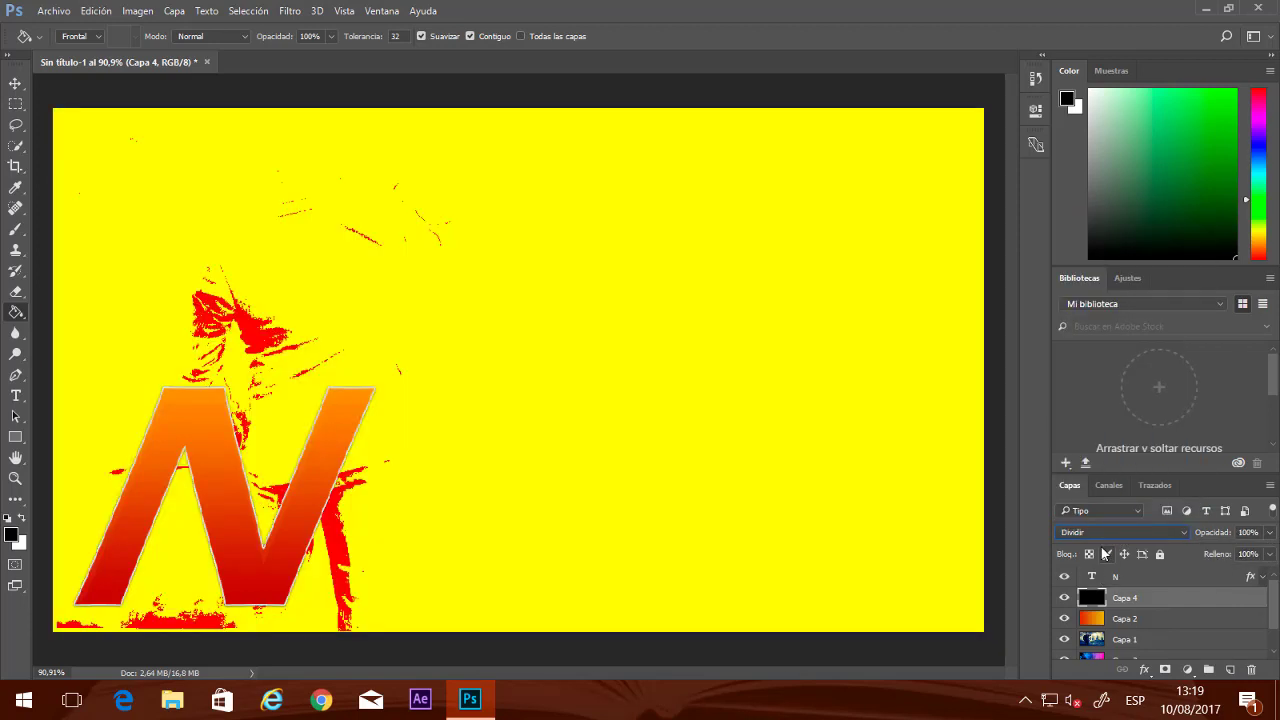
scroll(1110, 545, up, 1)
scroll(1105, 553, up, 1)
scroll(1105, 553, up, 1)
scroll(1105, 553, up, 2)
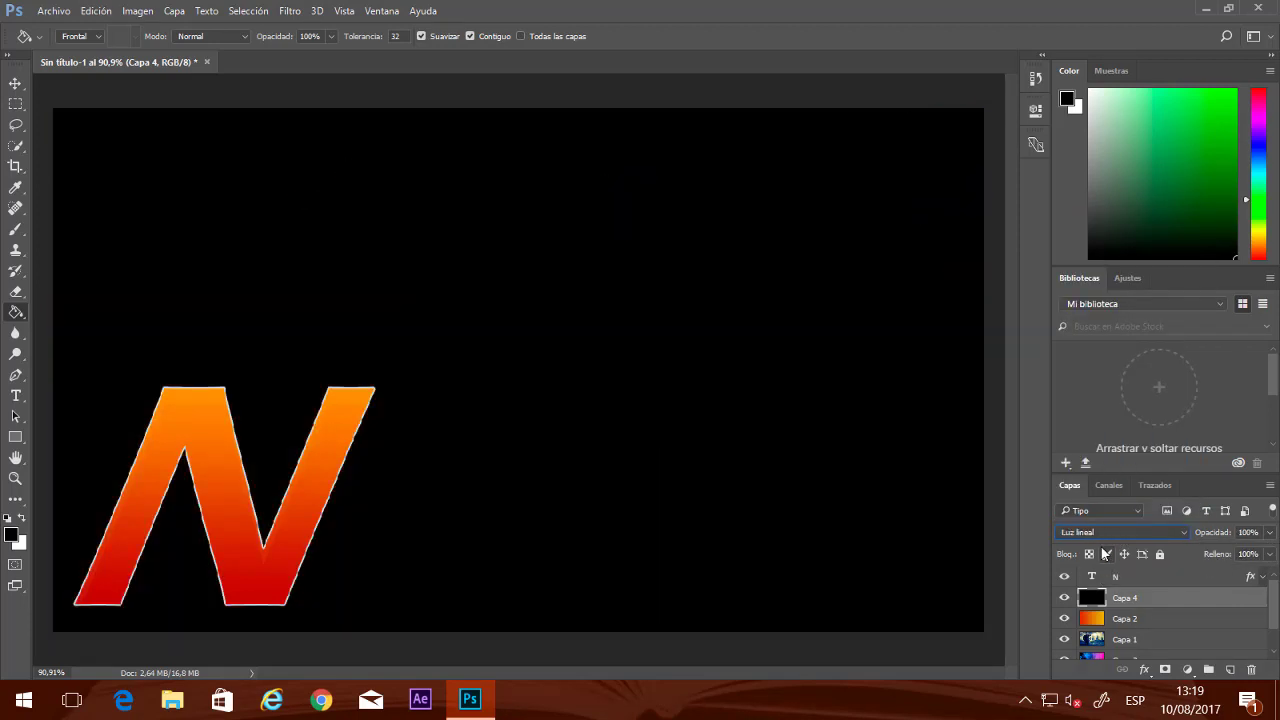
scroll(1105, 553, up, 1)
scroll(1105, 553, up, 1)
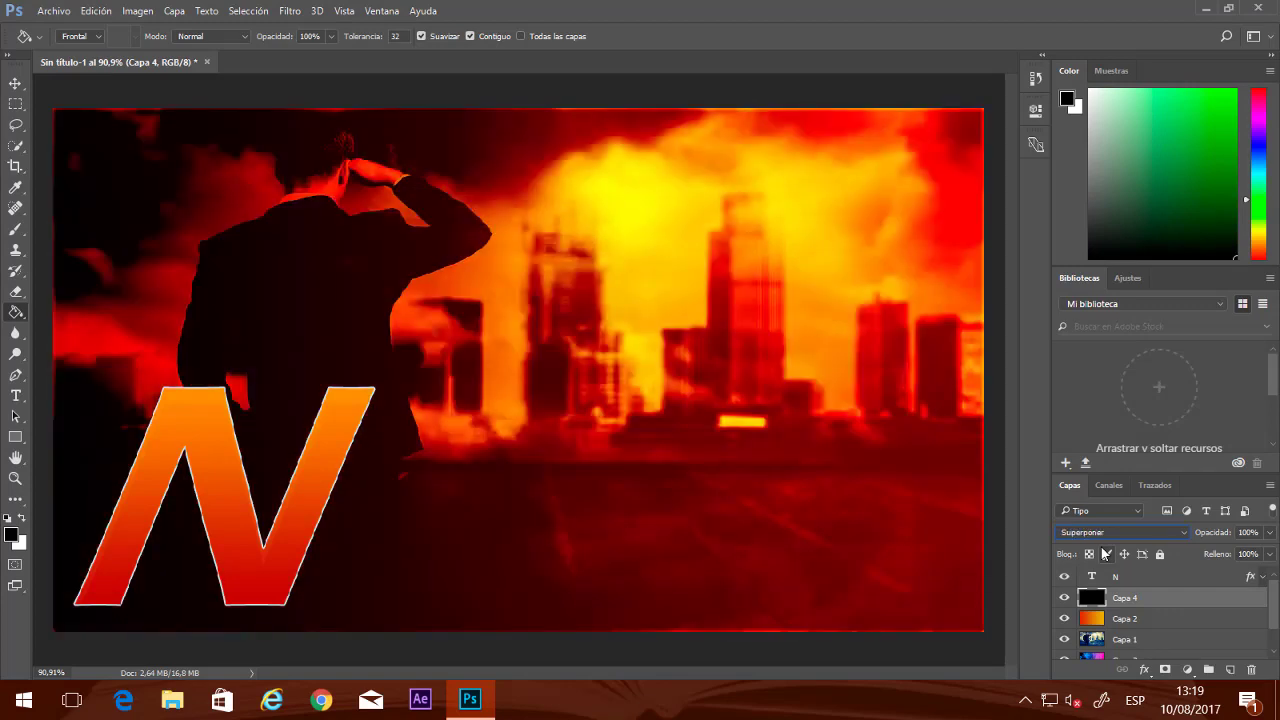
scroll(1105, 553, up, 1)
scroll(1105, 553, up, 1)
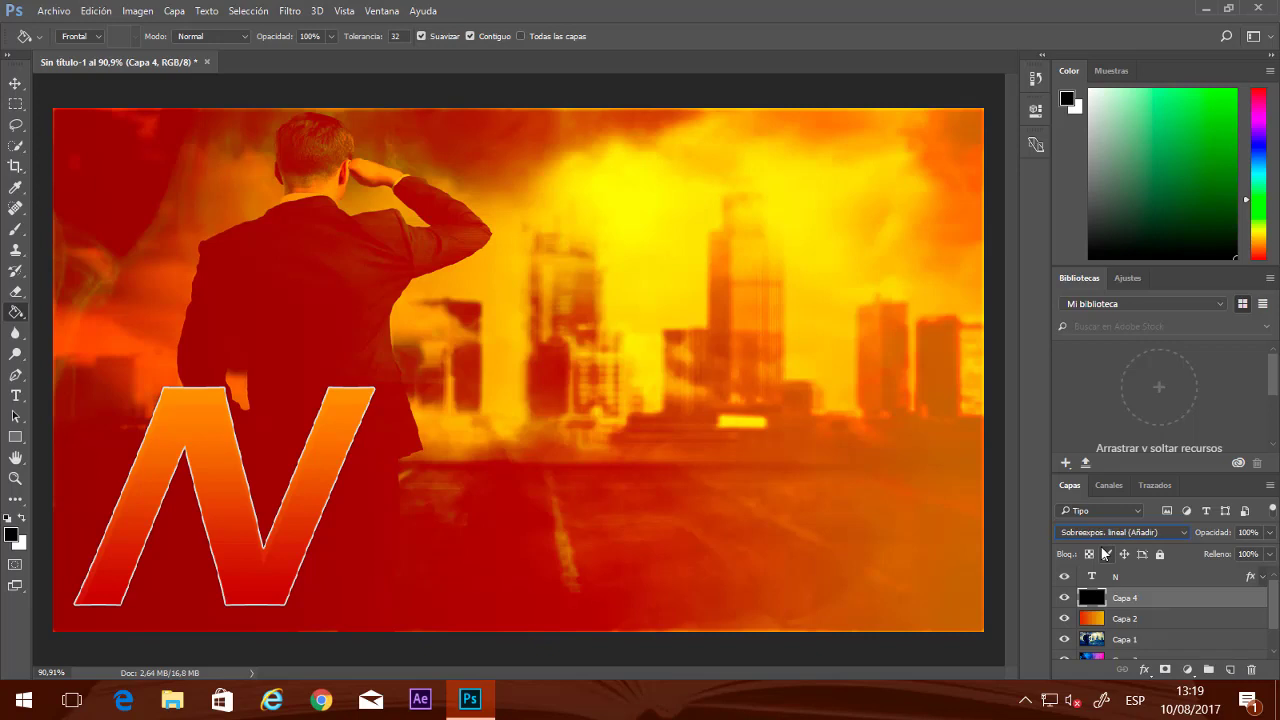
scroll(1105, 553, up, 1)
scroll(1105, 553, up, 1)
scroll(1105, 553, up, 1)
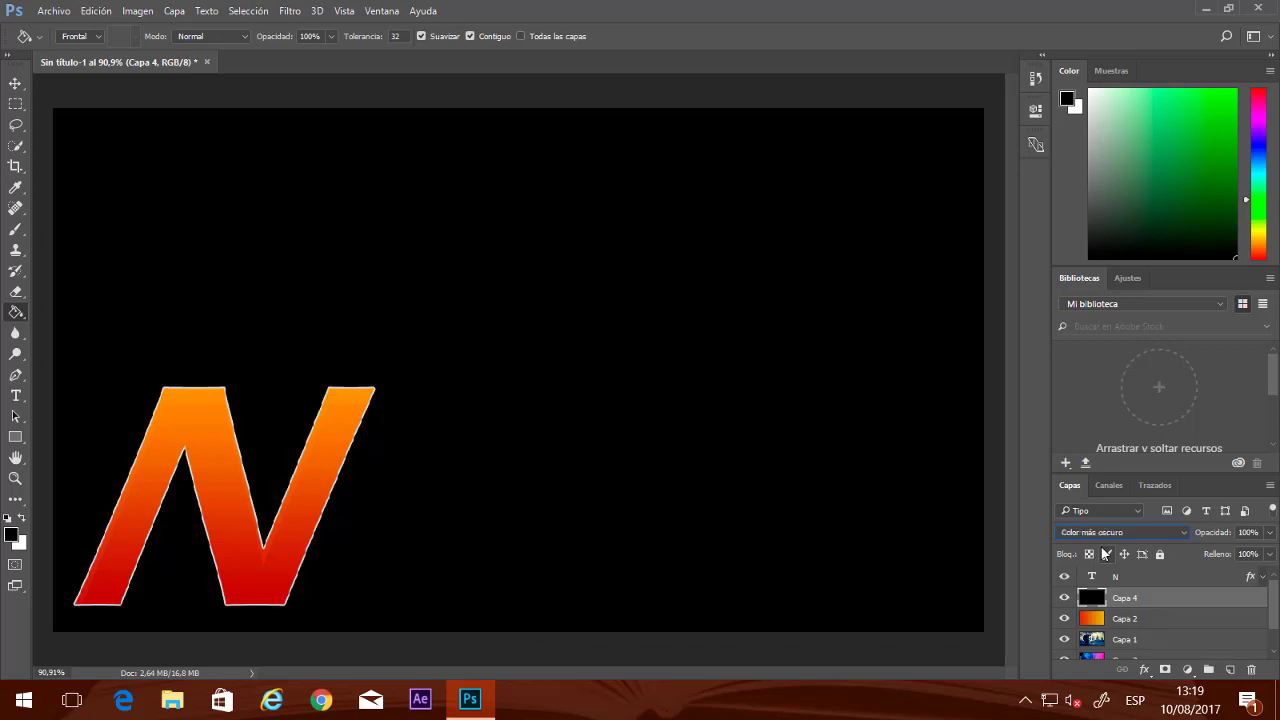
scroll(1105, 553, up, 1)
scroll(1105, 553, up, 1)
scroll(1105, 553, up, 1)
scroll(1105, 553, up, 1)
scroll(1105, 553, up, 2)
scroll(1105, 553, down, 2)
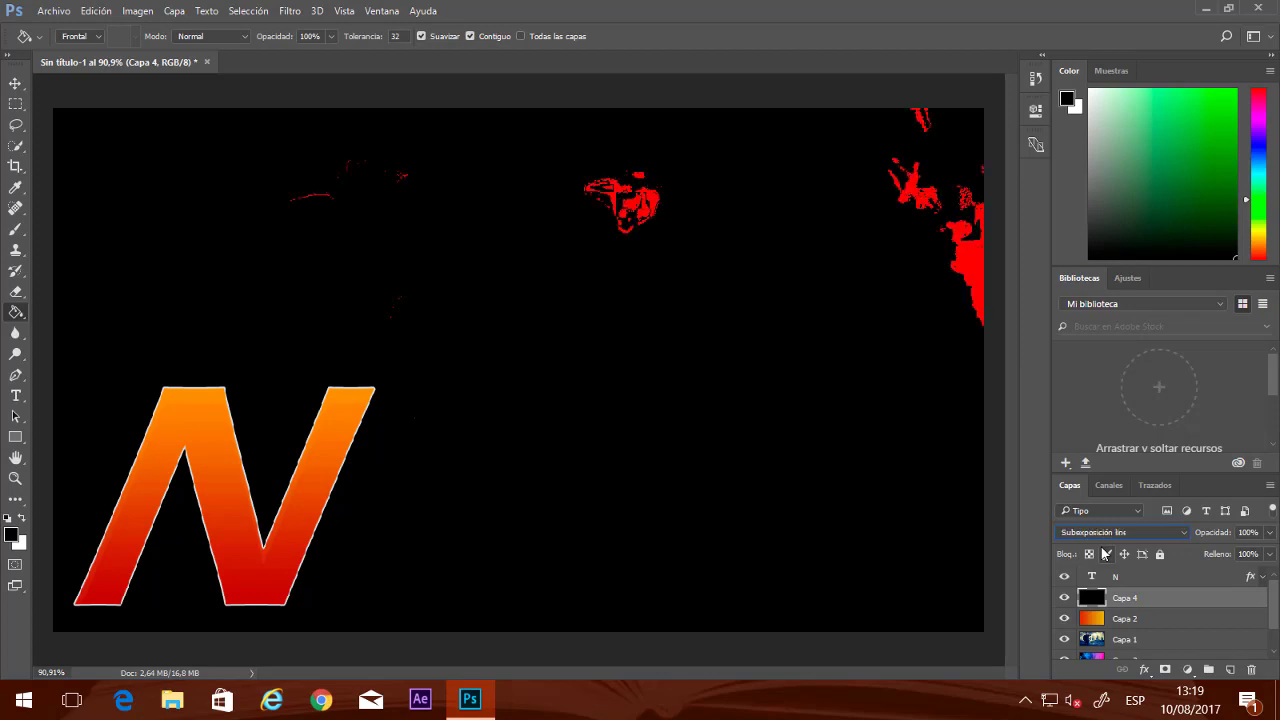
scroll(1105, 553, down, 4)
scroll(1105, 553, down, 3)
scroll(1105, 553, down, 2)
scroll(1105, 553, down, 1)
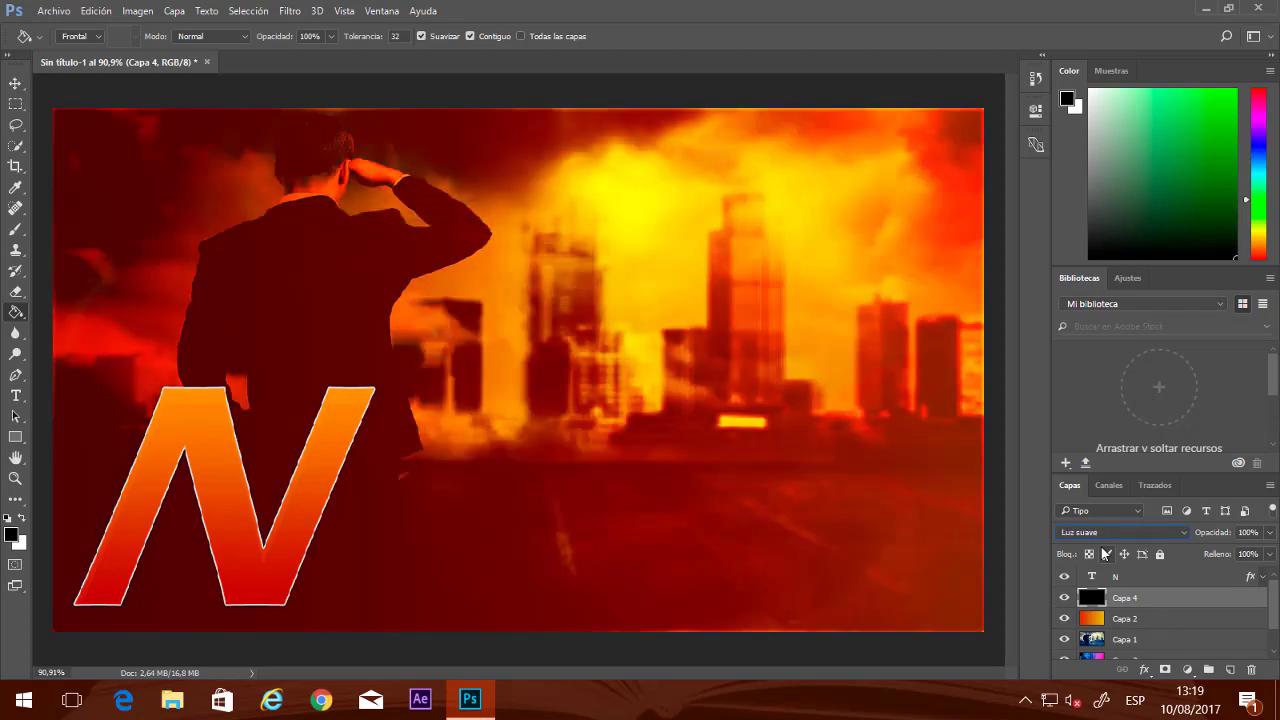
scroll(1105, 553, up, 1)
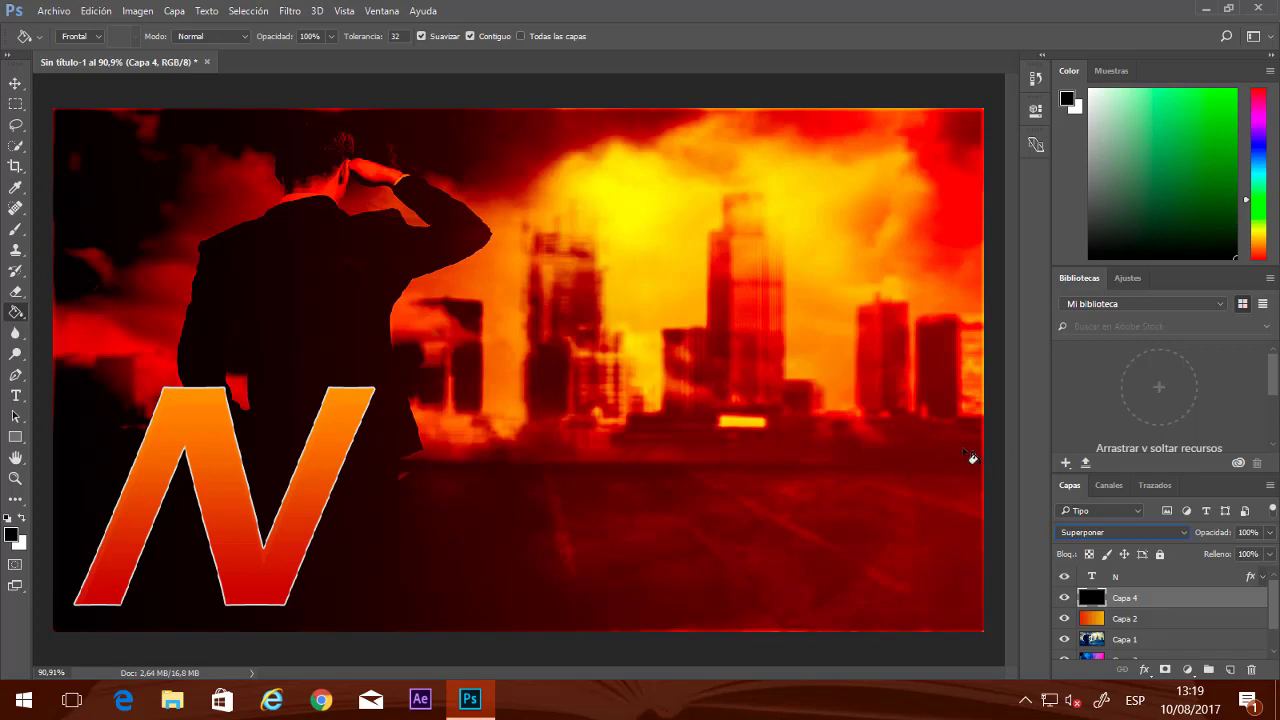
scroll(1172, 598, down, 1)
scroll(1169, 602, down, 1)
scroll(1169, 600, up, 1)
With Capa 1 selected, open billionphotos-919398 from Imagenes > Multicolor without a colour profile
click(1128, 637)
click(54, 11)
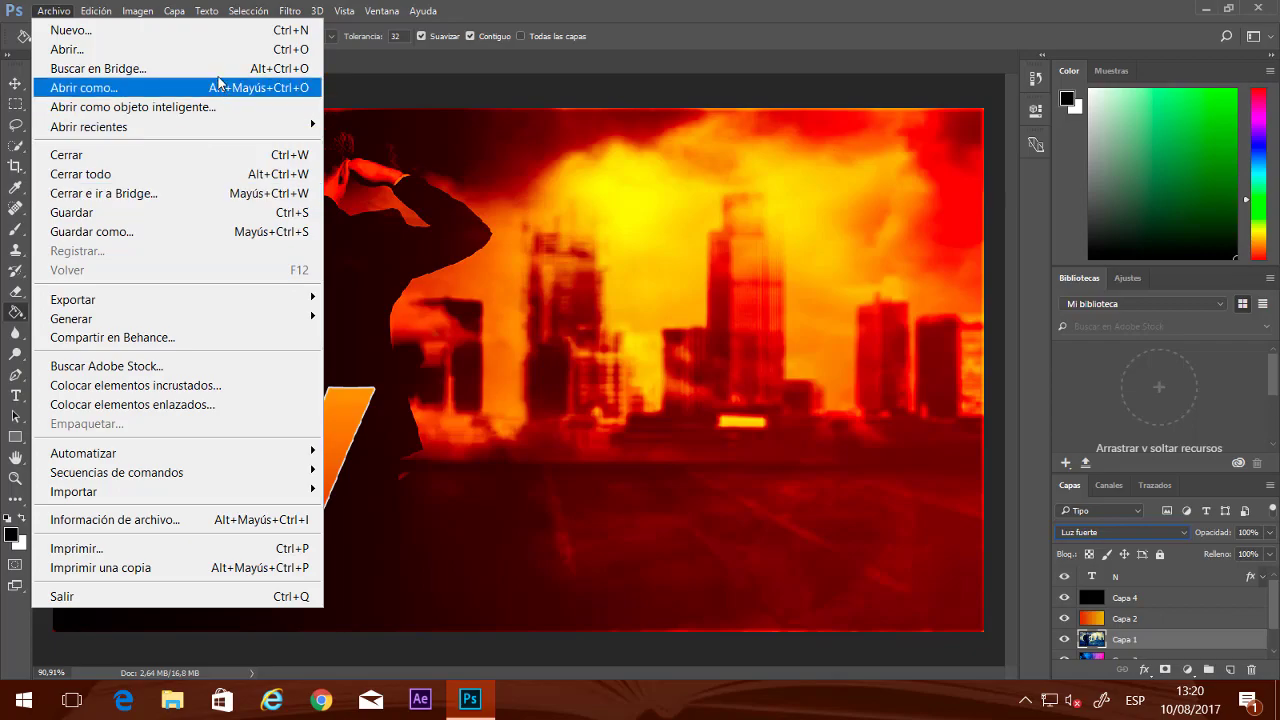
click(186, 52)
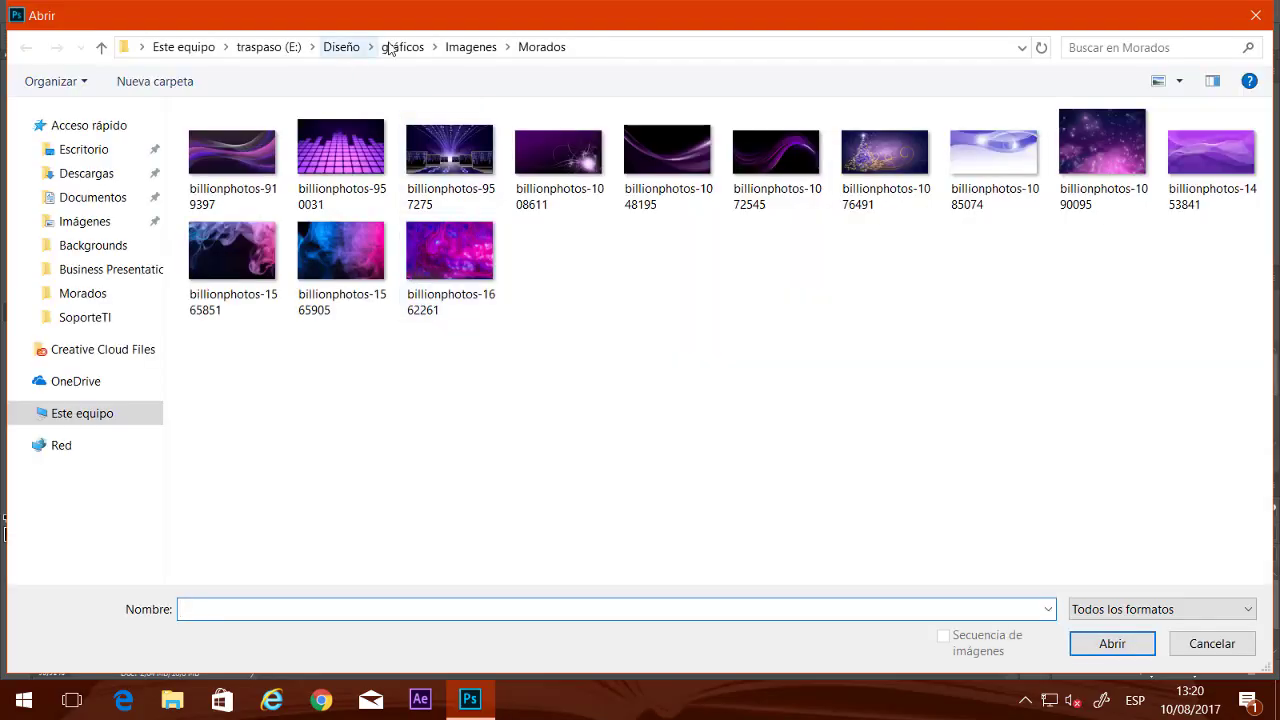
click(468, 47)
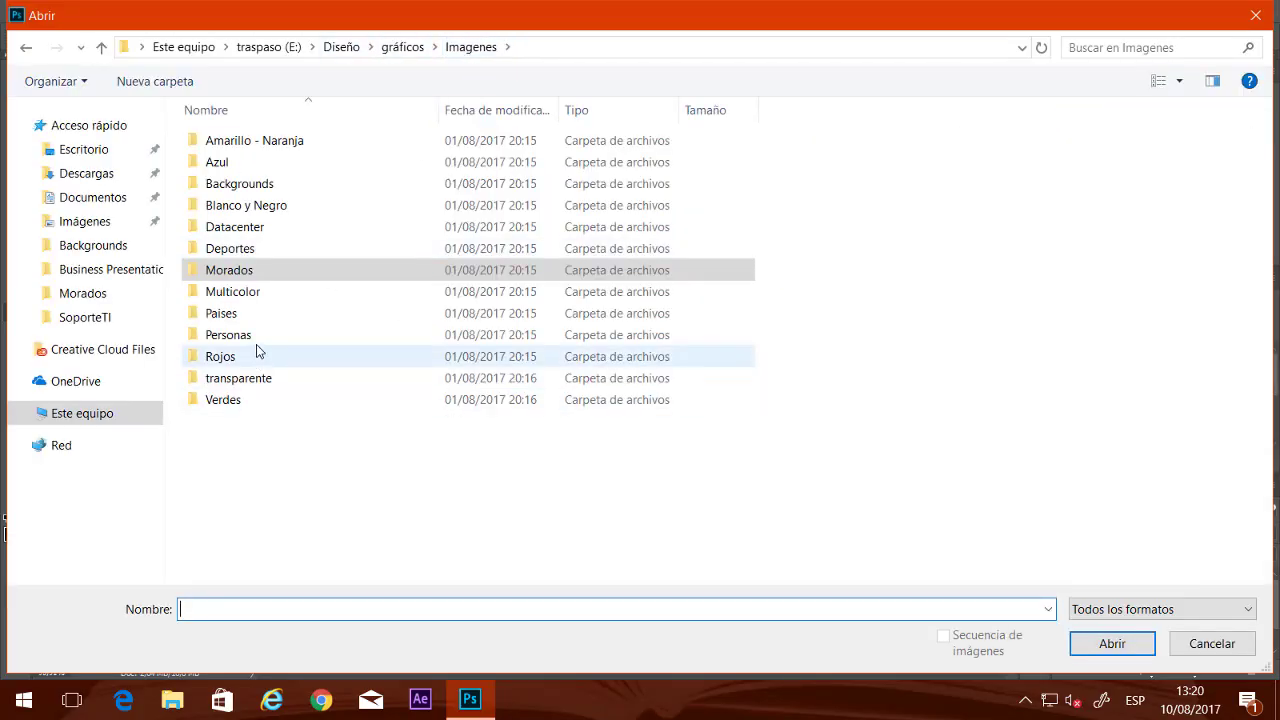
double_click(250, 291)
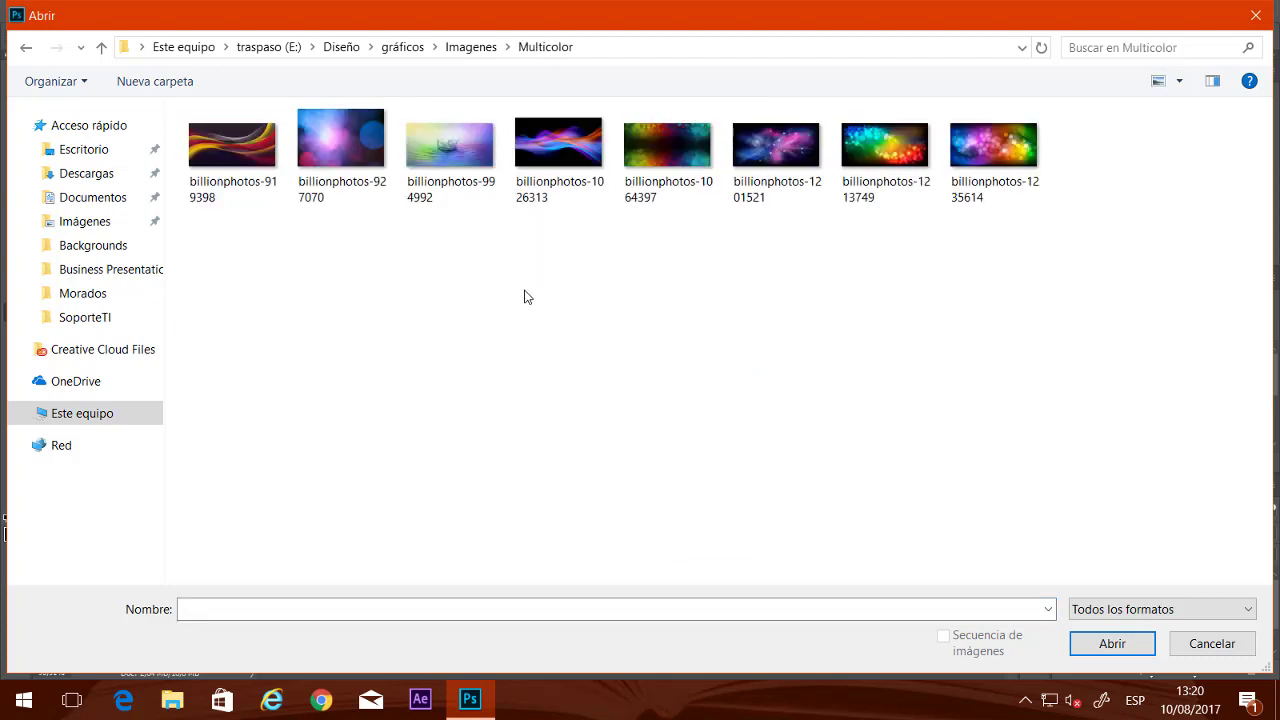
click(255, 150)
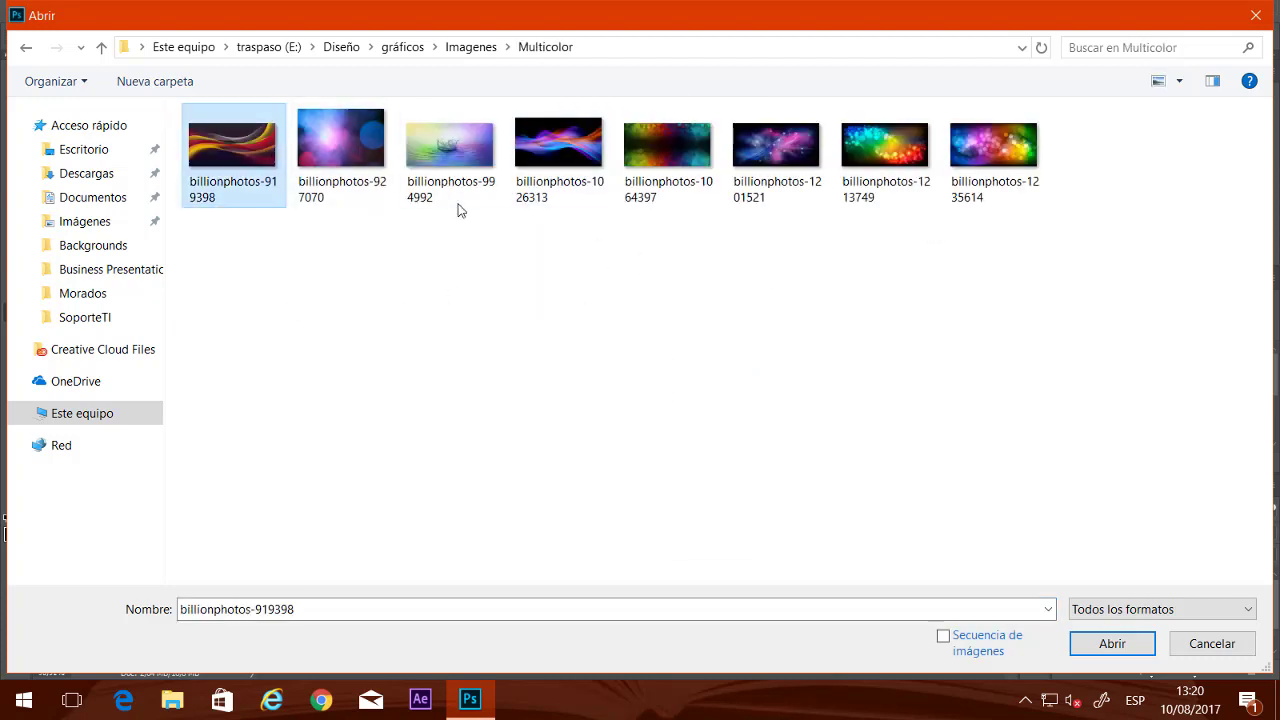
key(Return)
click(651, 306)
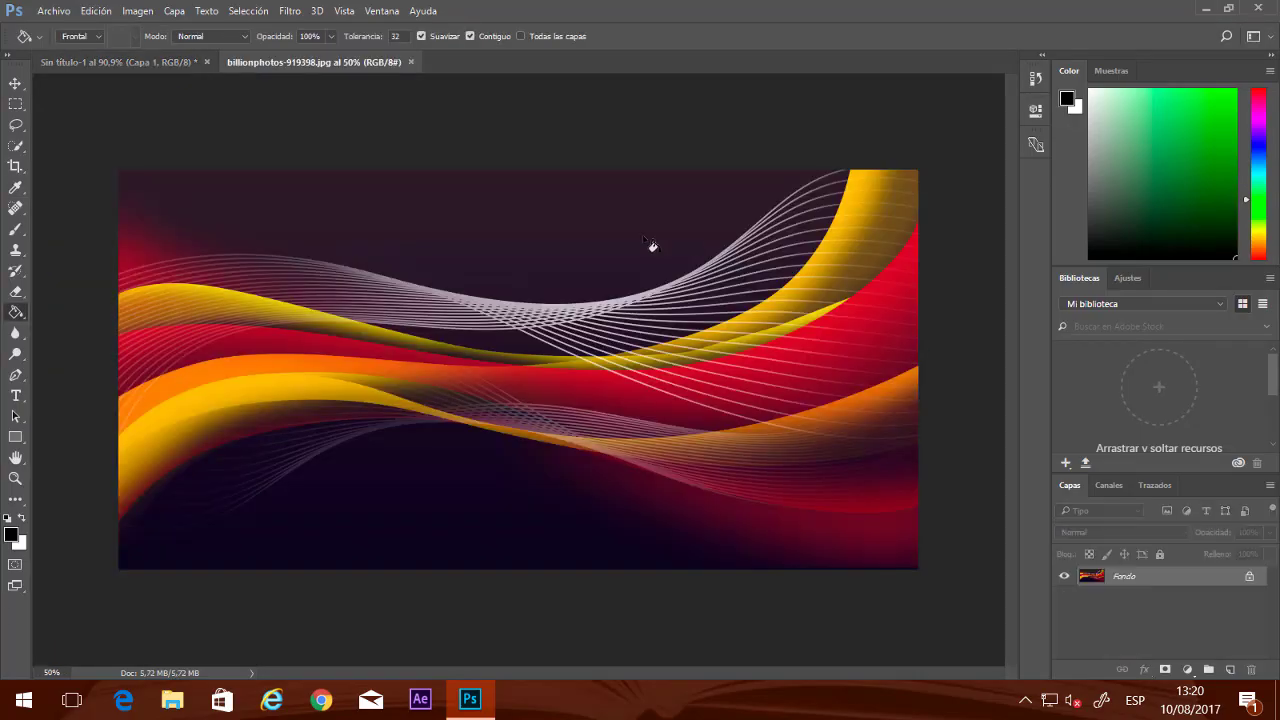
Copy the wave image into the composite as a new layer and close its separate document
drag(344, 62, 881, 93)
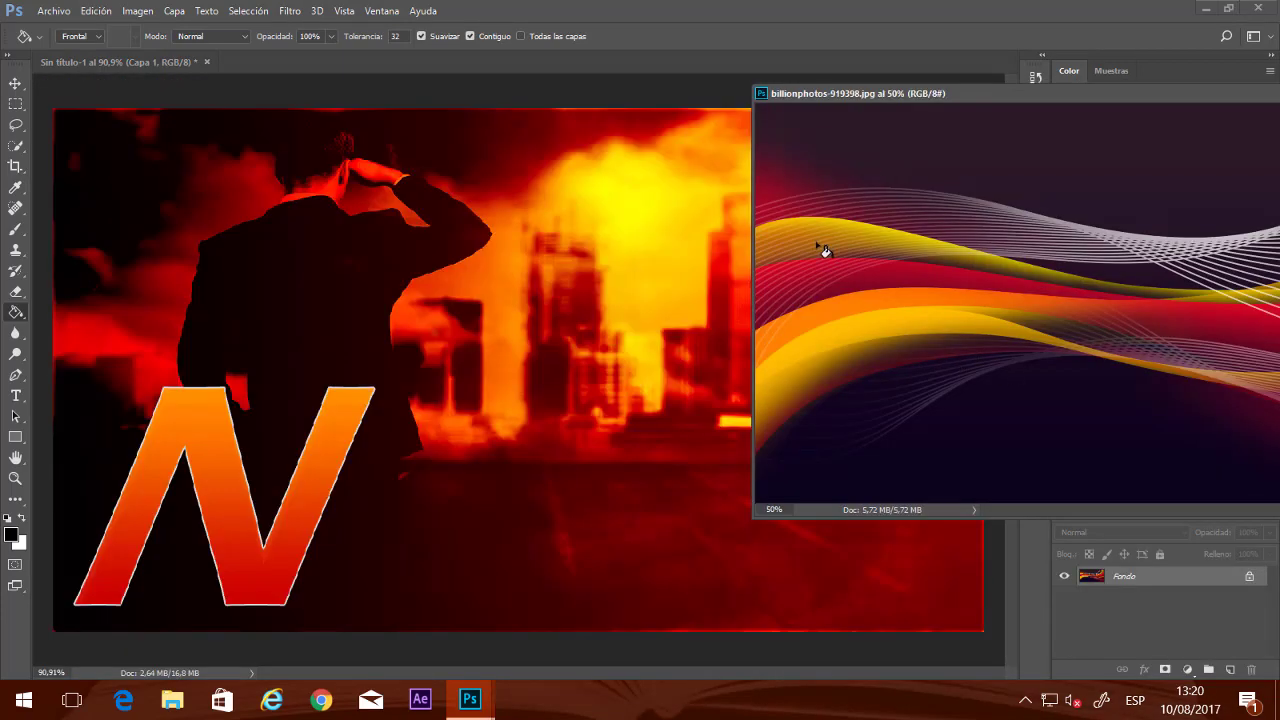
click(15, 82)
drag(775, 346, 550, 466)
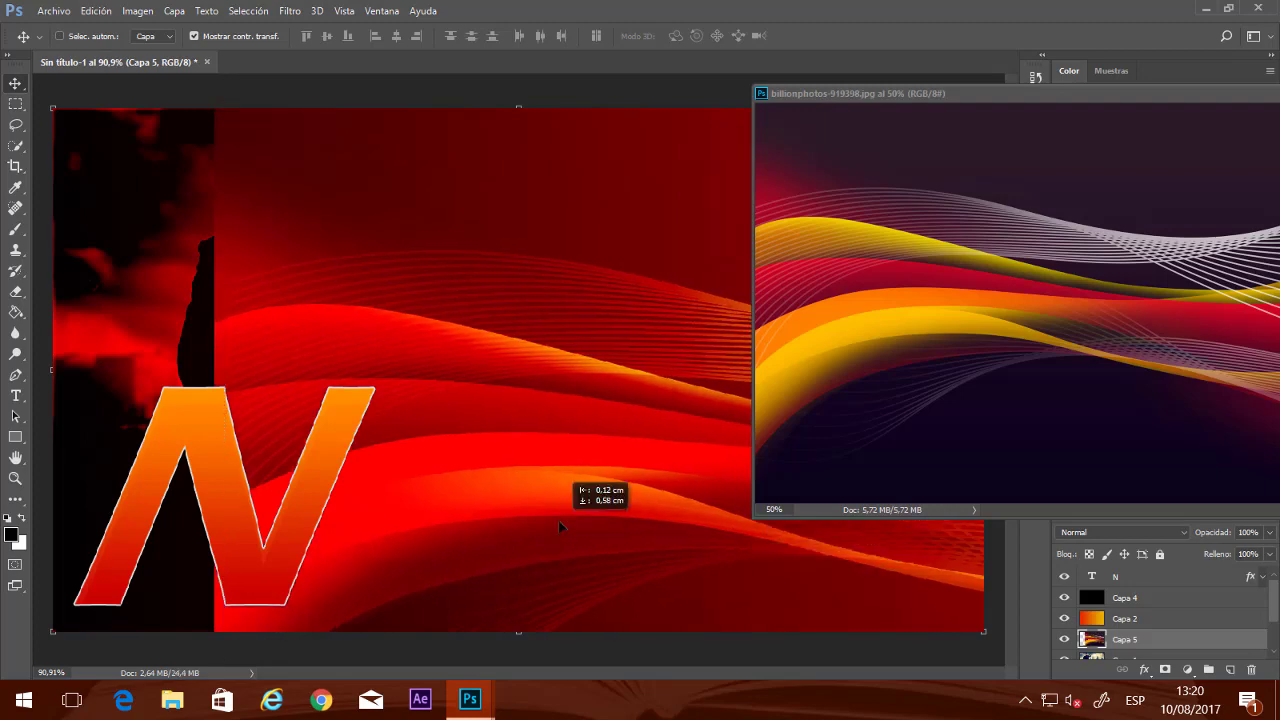
drag(560, 386, 558, 590)
drag(1125, 93, 721, 185)
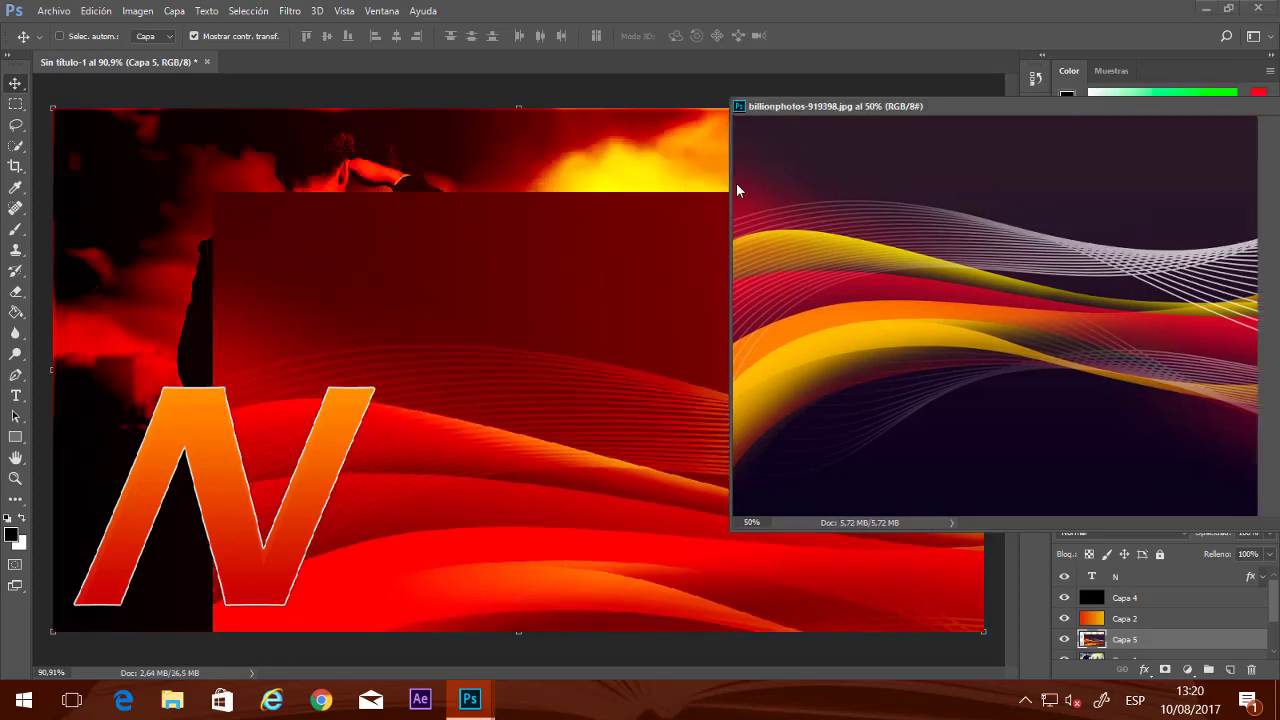
key(ctrl+w)
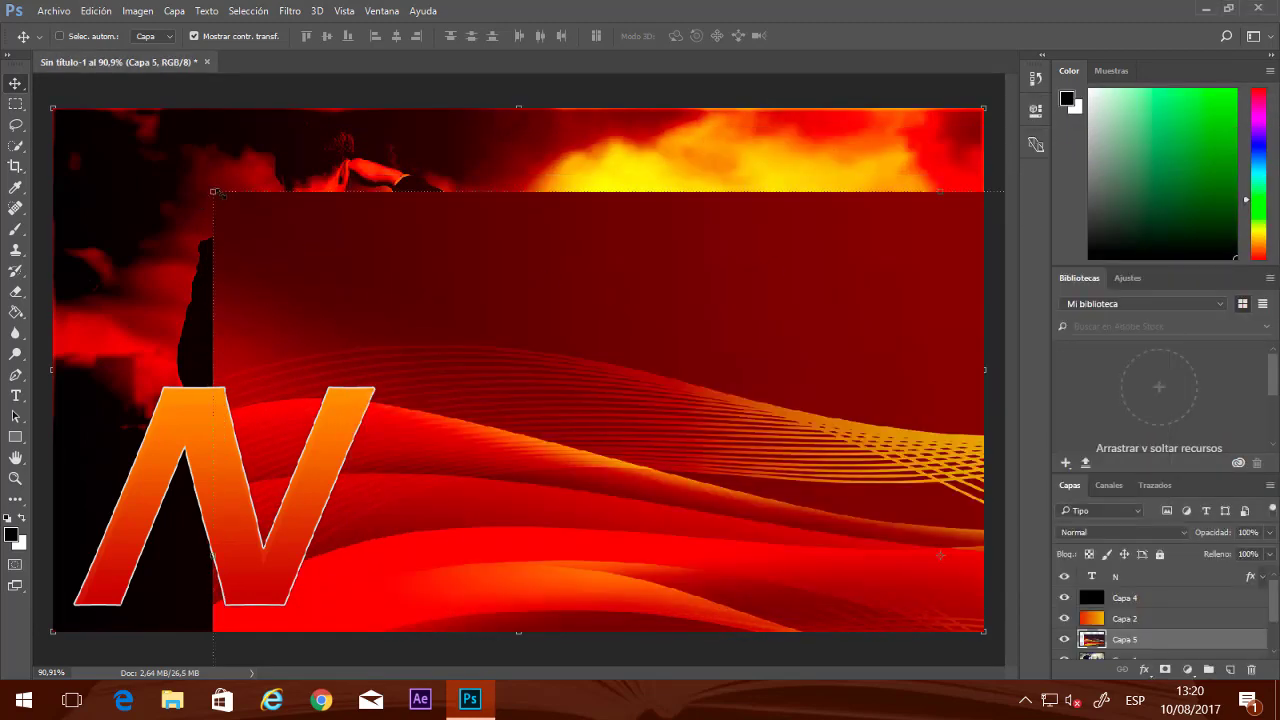
Scale and reposition the wave layer to fill the whole canvas
mouse_move(215, 192)
mouse_down()
mouse_move(203, 176)
mouse_move(182, 184)
mouse_up()
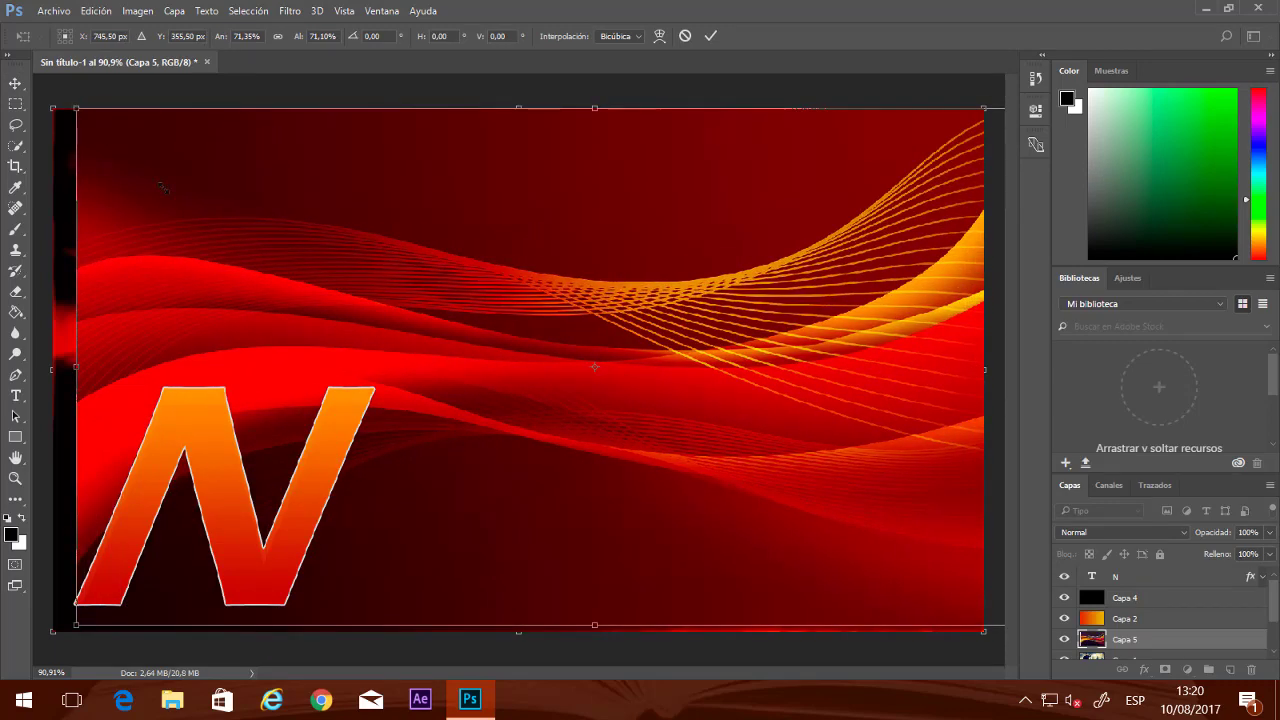
drag(76, 108, 414, 329)
mouse_move(517, 396)
mouse_down()
mouse_move(231, 232)
mouse_move(218, 241)
mouse_up()
mouse_move(733, 385)
mouse_down()
mouse_move(886, 509)
mouse_move(963, 630)
mouse_move(984, 631)
mouse_up()
scroll(1137, 640, down, 1)
scroll(1137, 640, down, 1)
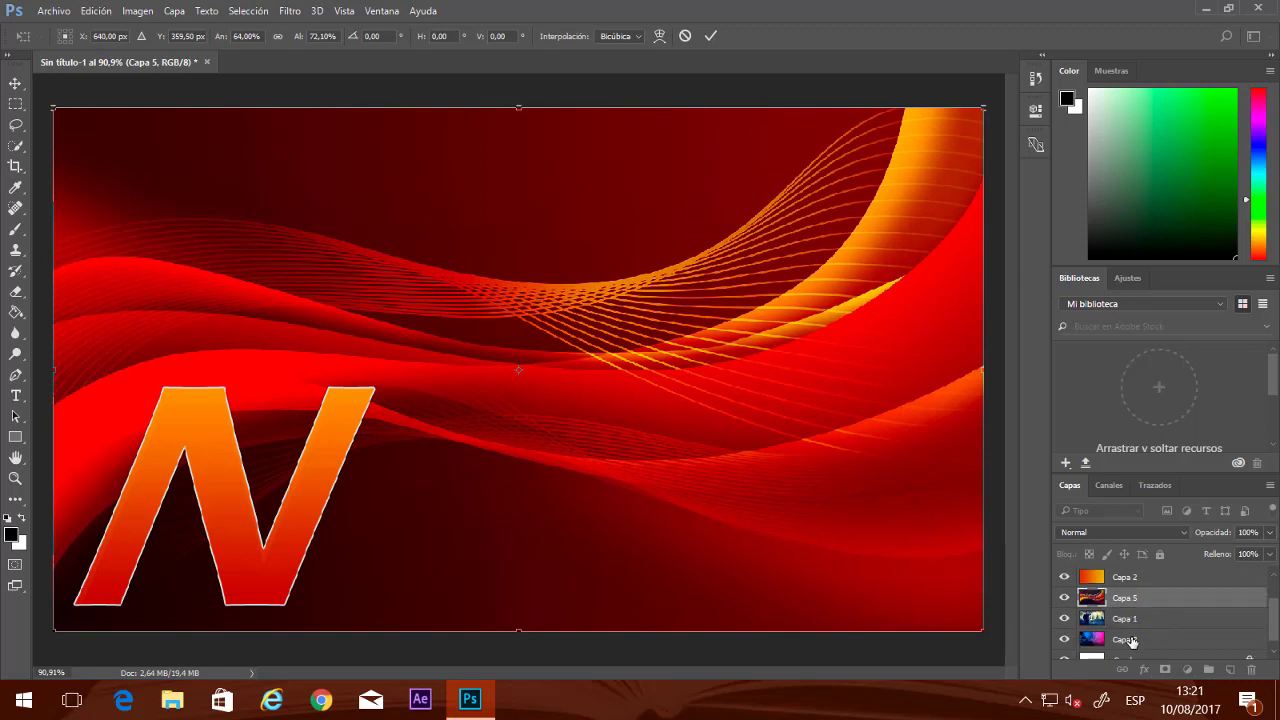
click(20, 88)
Apply the transform, put Capa 5 below Capa 1, hide Capa 3, and try Luz fuerte on Capa 2
click(480, 249)
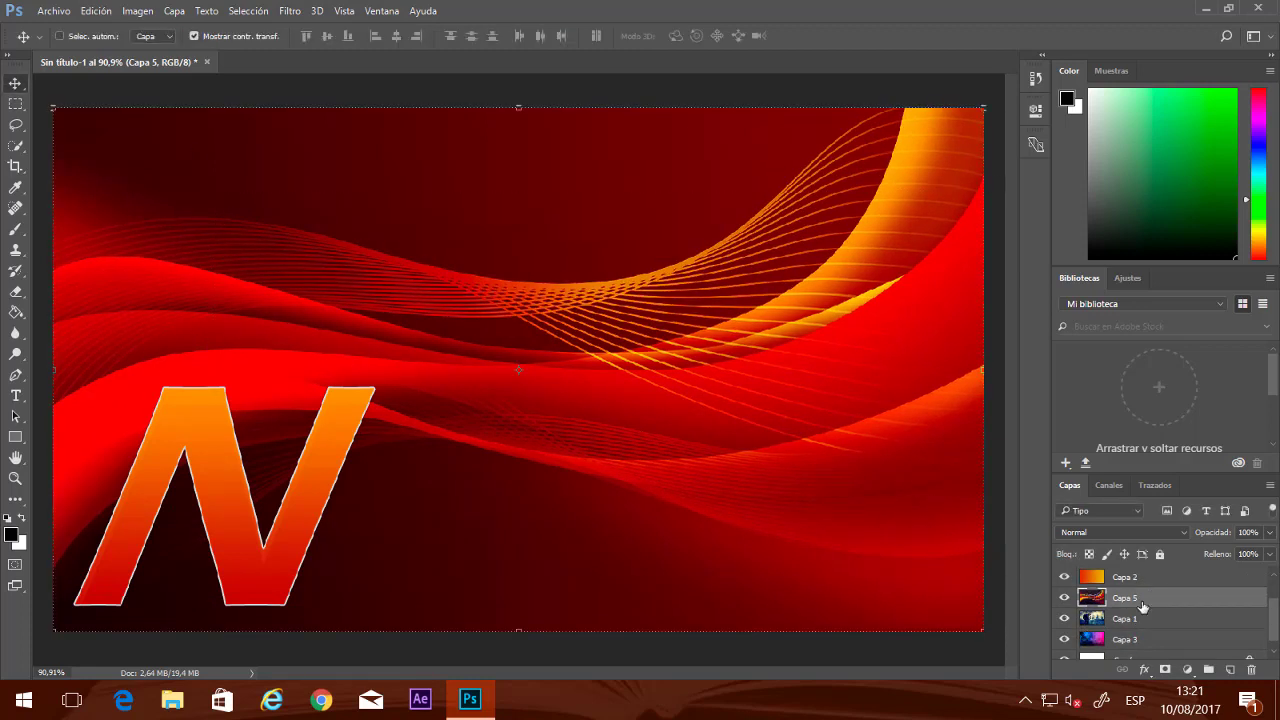
drag(1125, 598, 1122, 630)
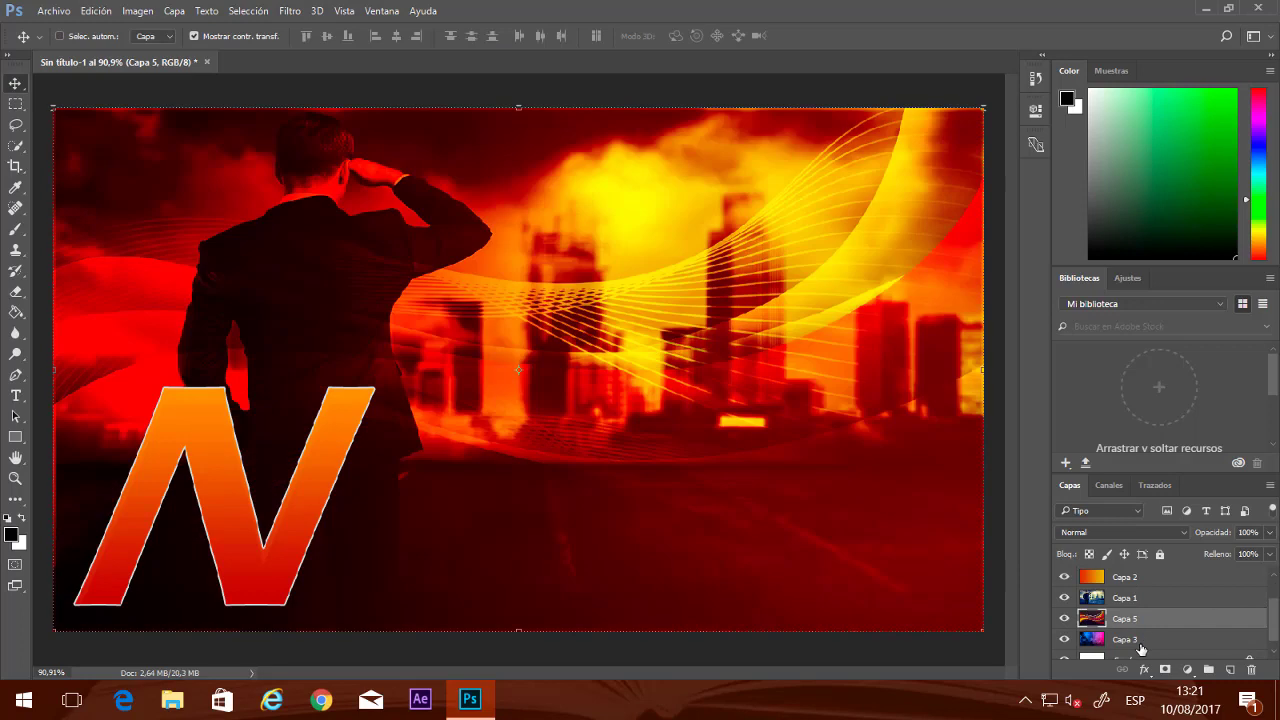
click(1064, 639)
click(1125, 577)
click(1120, 532)
click(1122, 386)
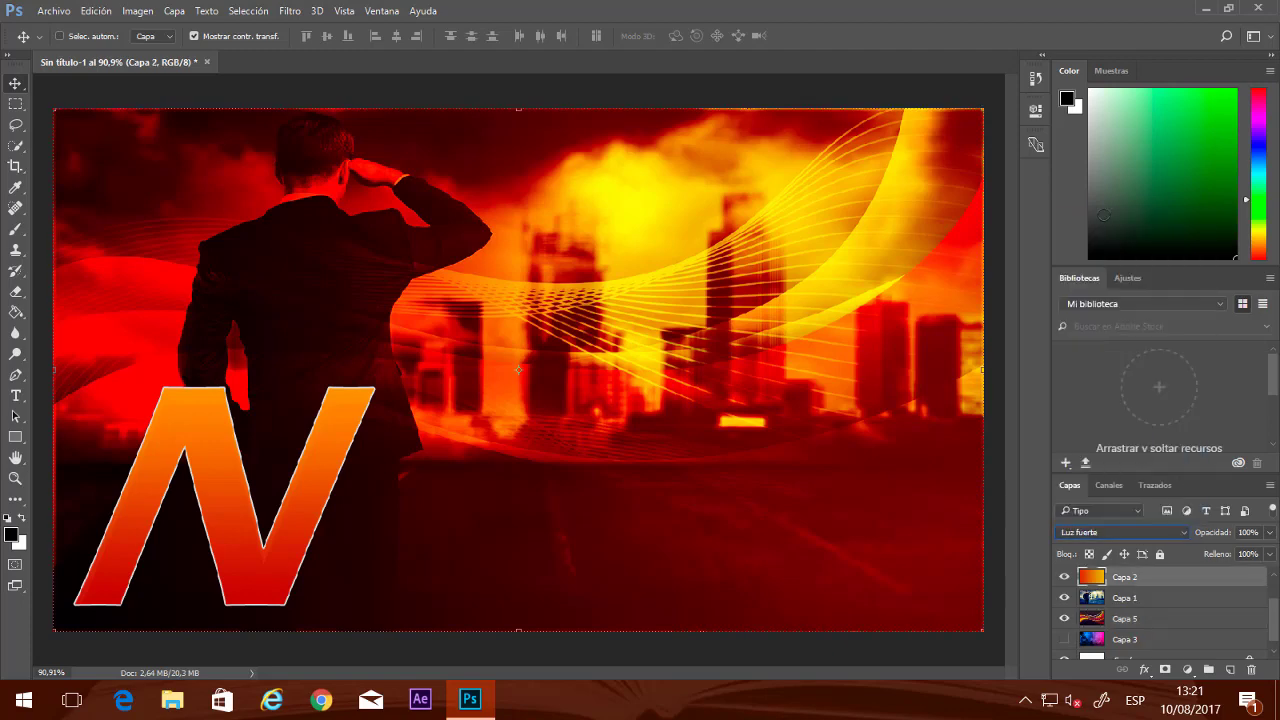
Try Luminosidad and Tono on Capa 2, toggling Capa 5 off and on to compare
click(1119, 533)
click(1127, 516)
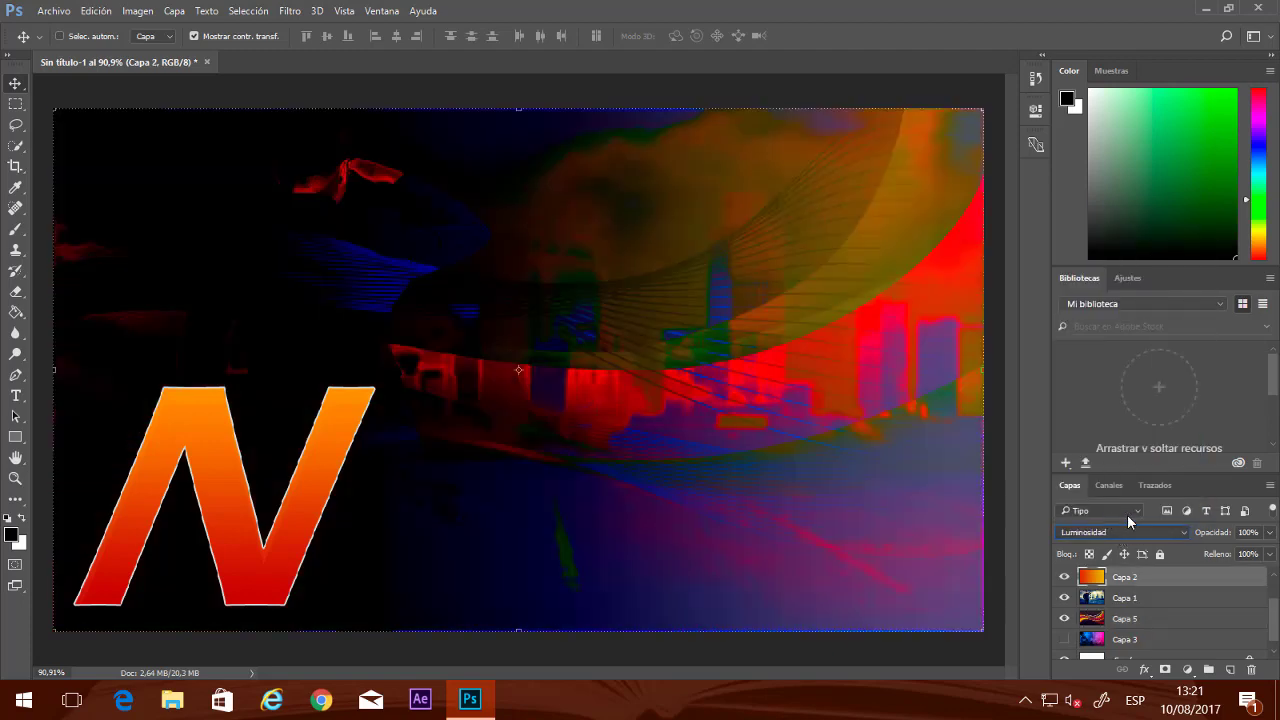
key(Up)
key(Up)
key(Up)
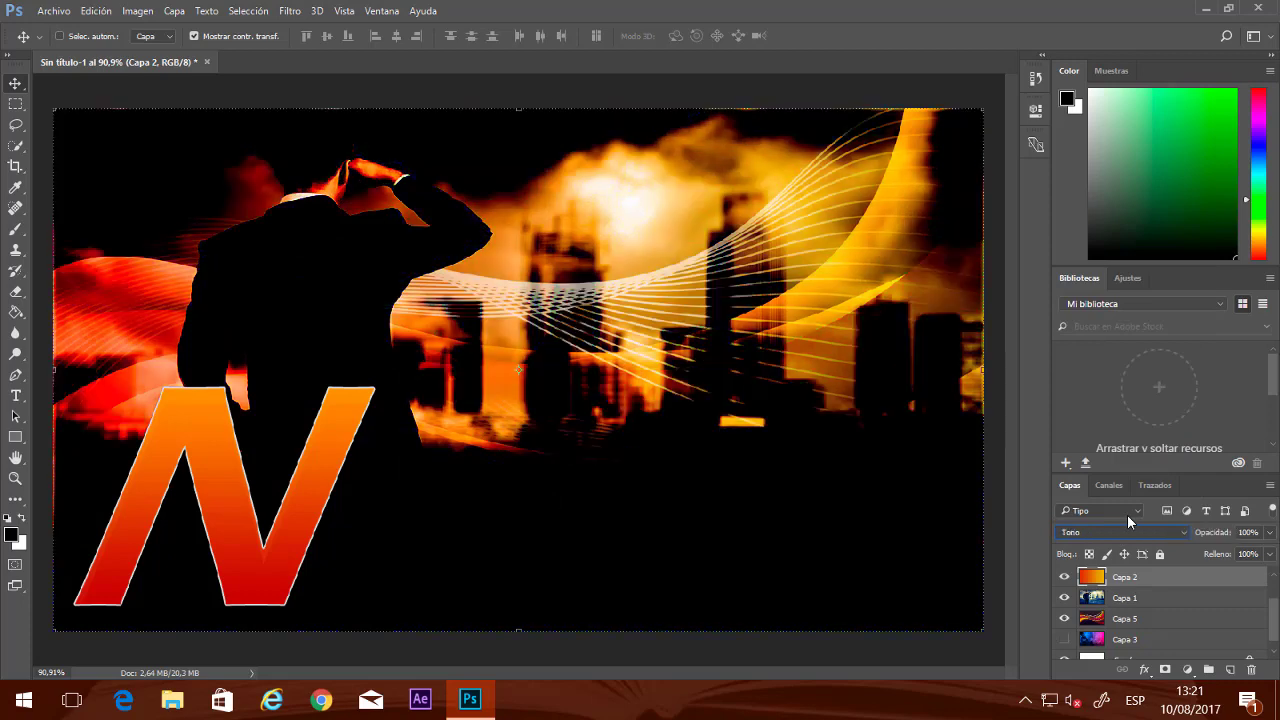
key(Up)
key(Down)
click(1061, 620)
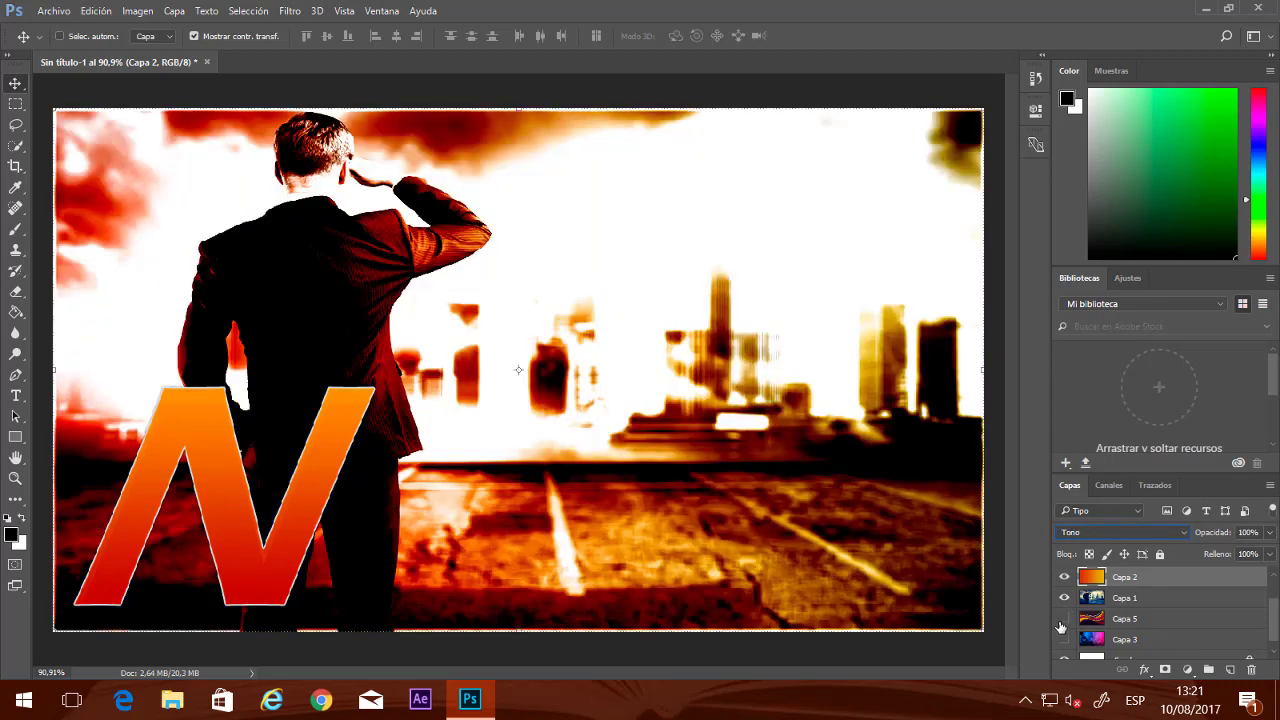
click(1062, 622)
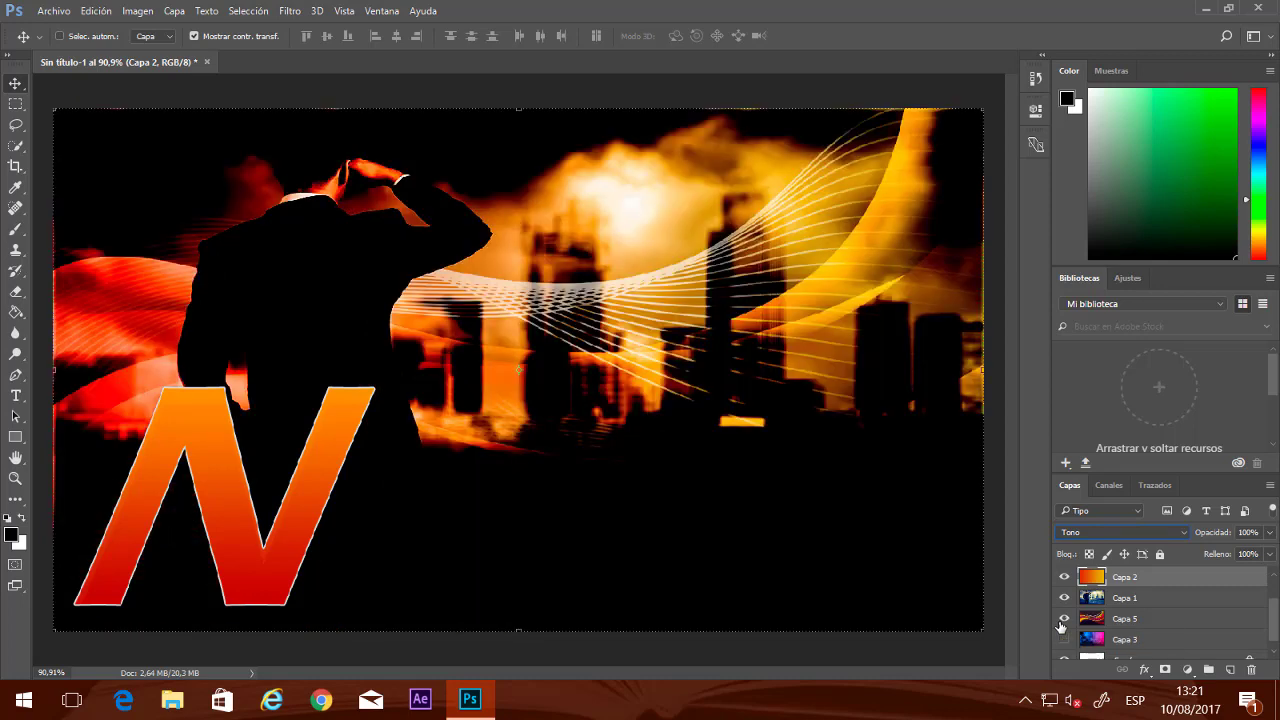
Step Capa 2's blend mode from Restar back to Luz fuerte
click(1128, 532)
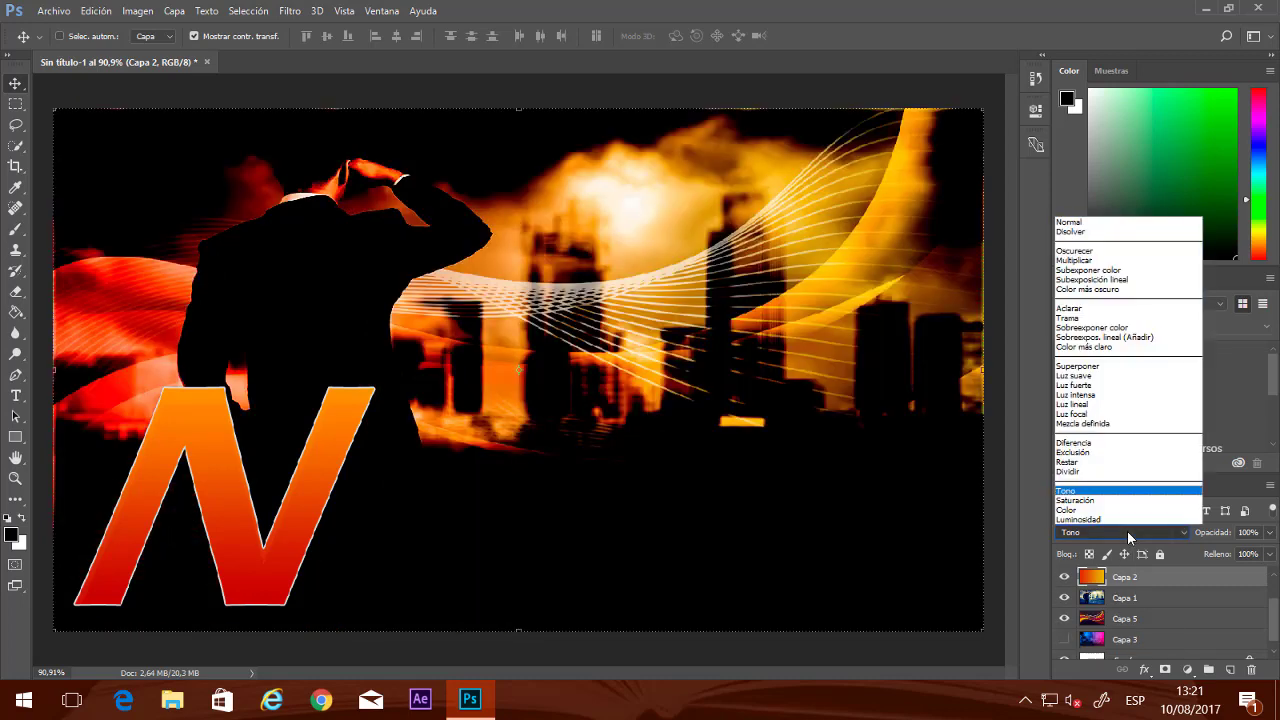
click(1112, 463)
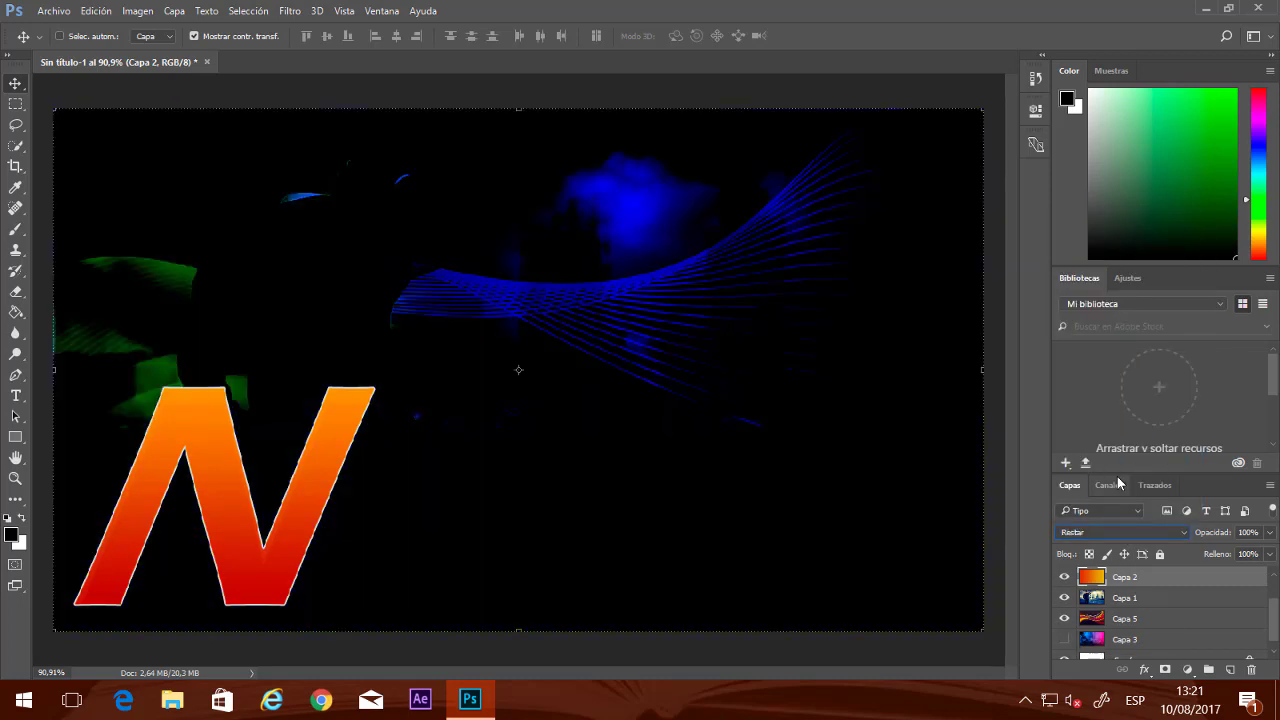
key(Up)
key(Up)
key(Up)
key(Up)
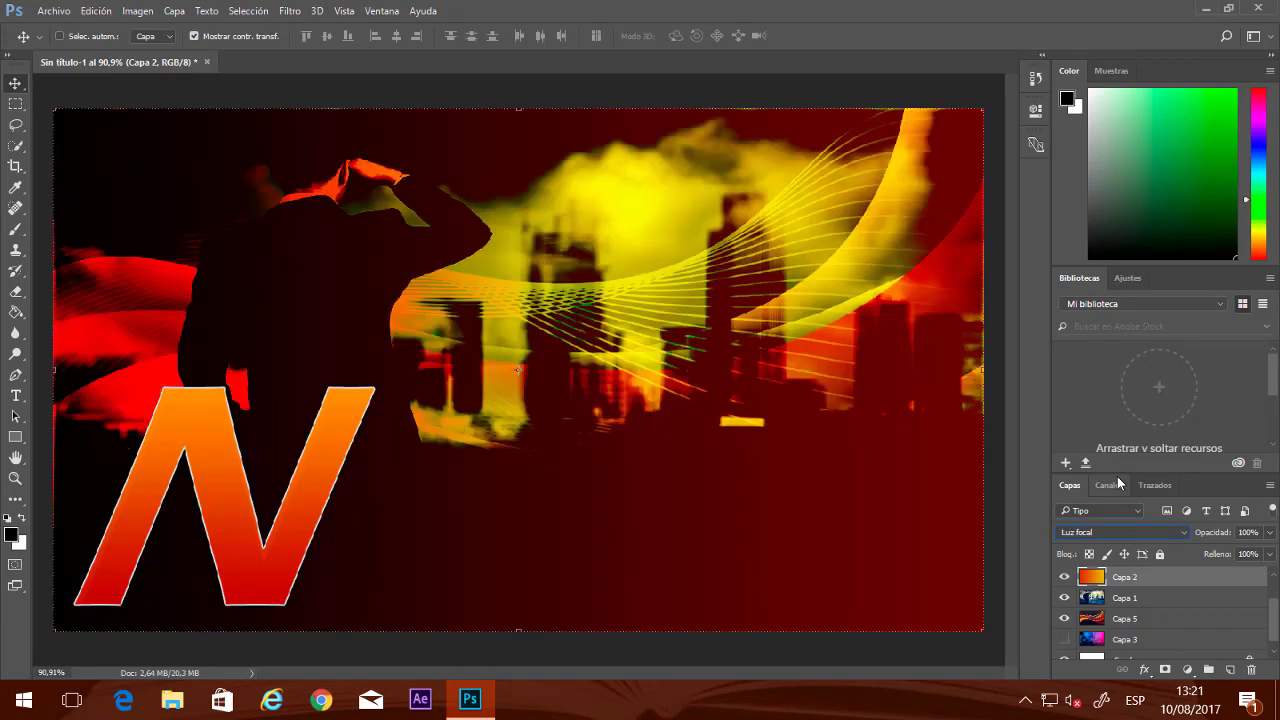
key(Up)
key(Up)
key(Up)
key(Up)
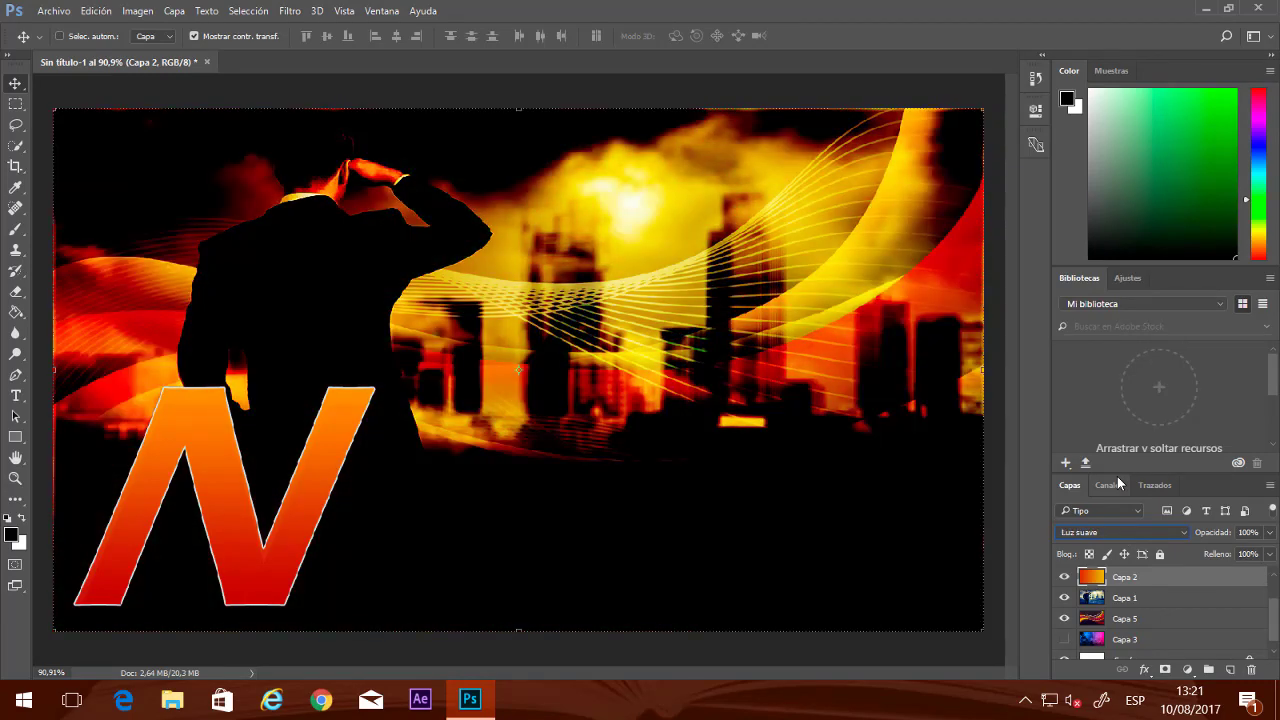
key(Down)
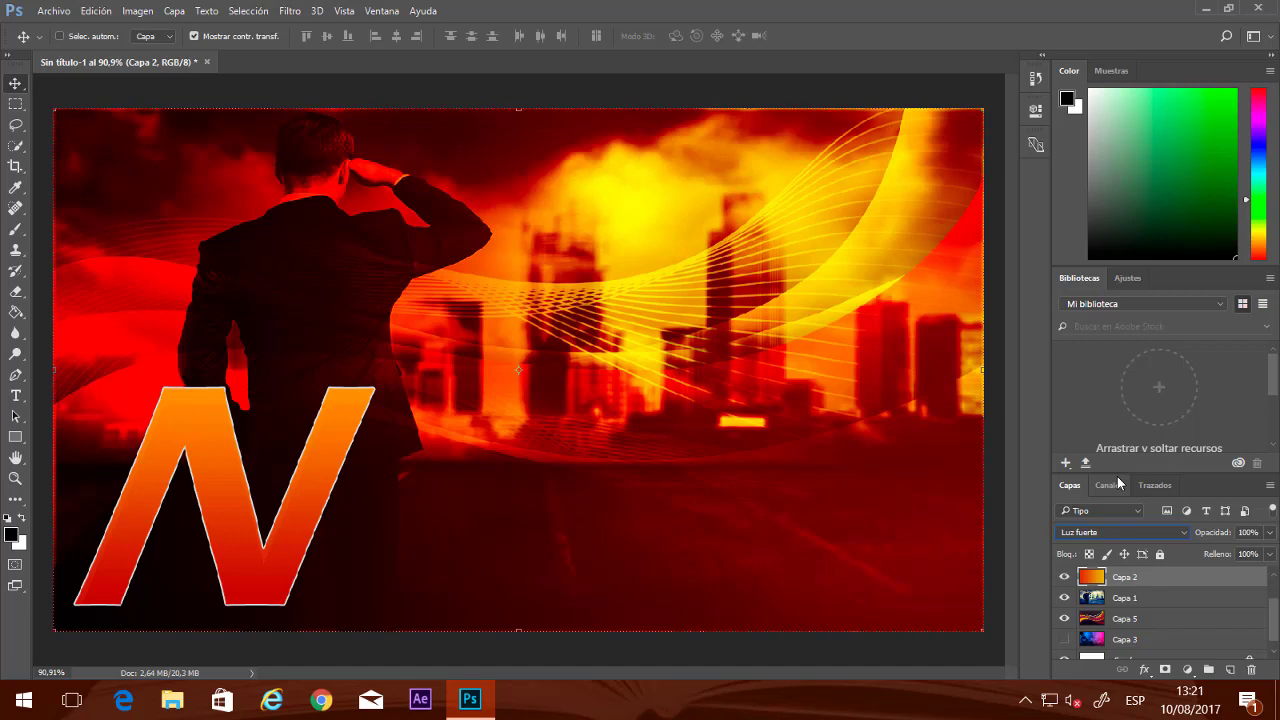
scroll(1135, 595, up, 2)
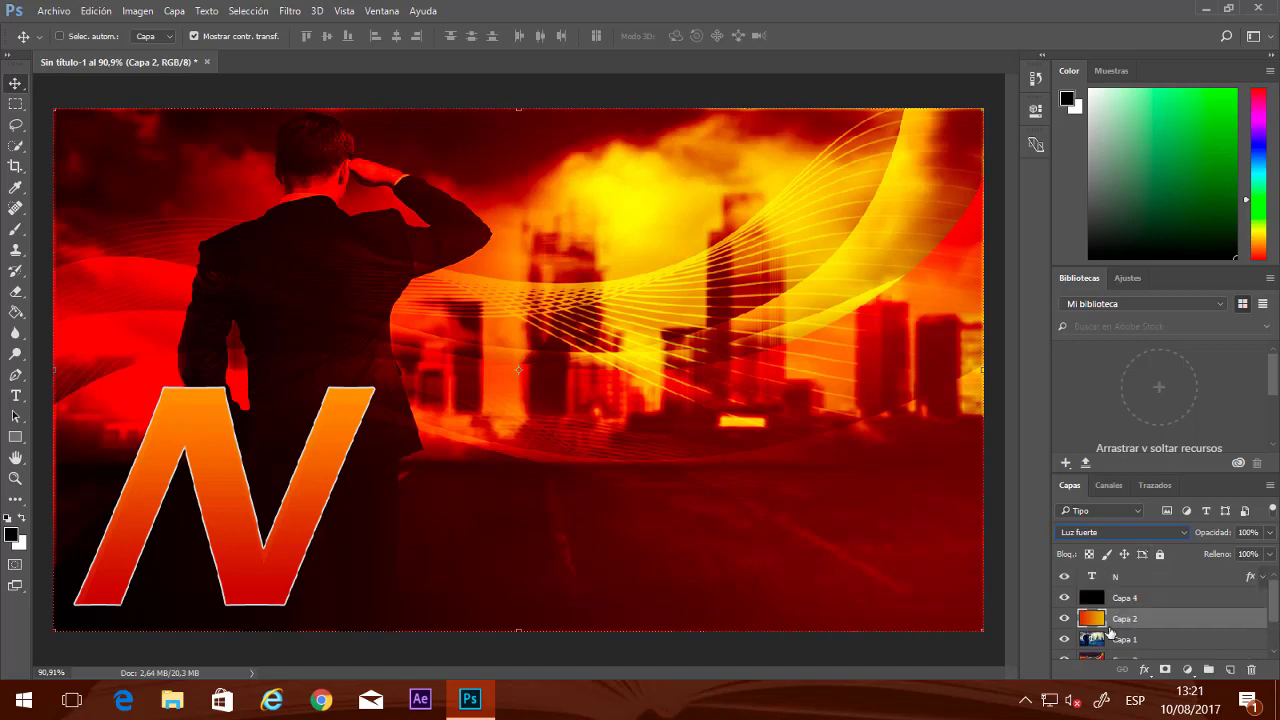
click(1135, 598)
click(1106, 532)
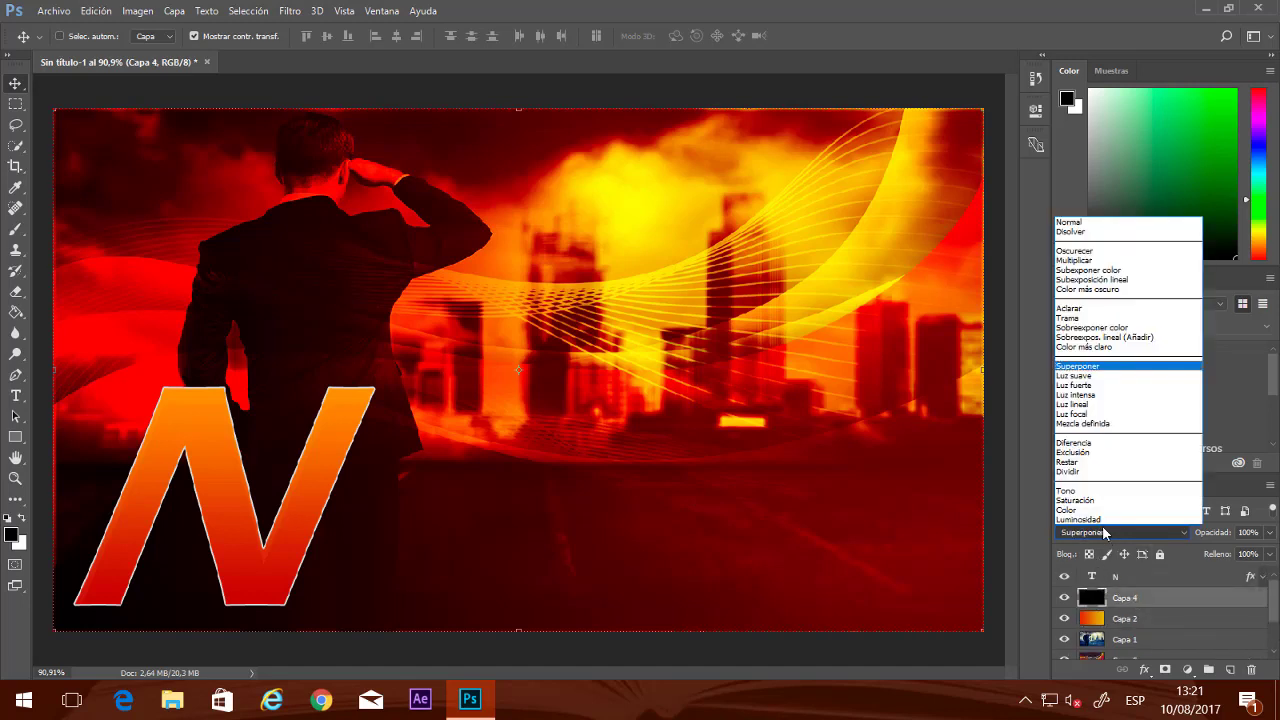
click(1068, 222)
drag(1269, 532, 1246, 554)
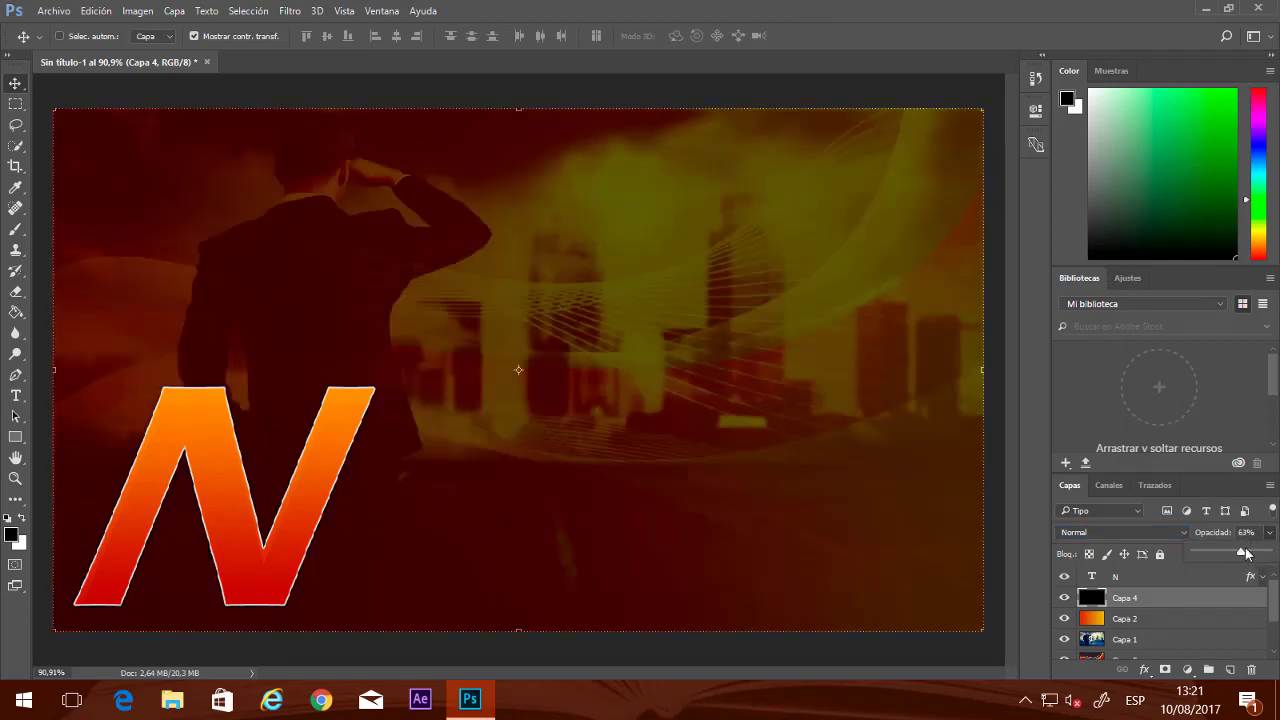
drag(1245, 552, 1270, 556)
click(1136, 532)
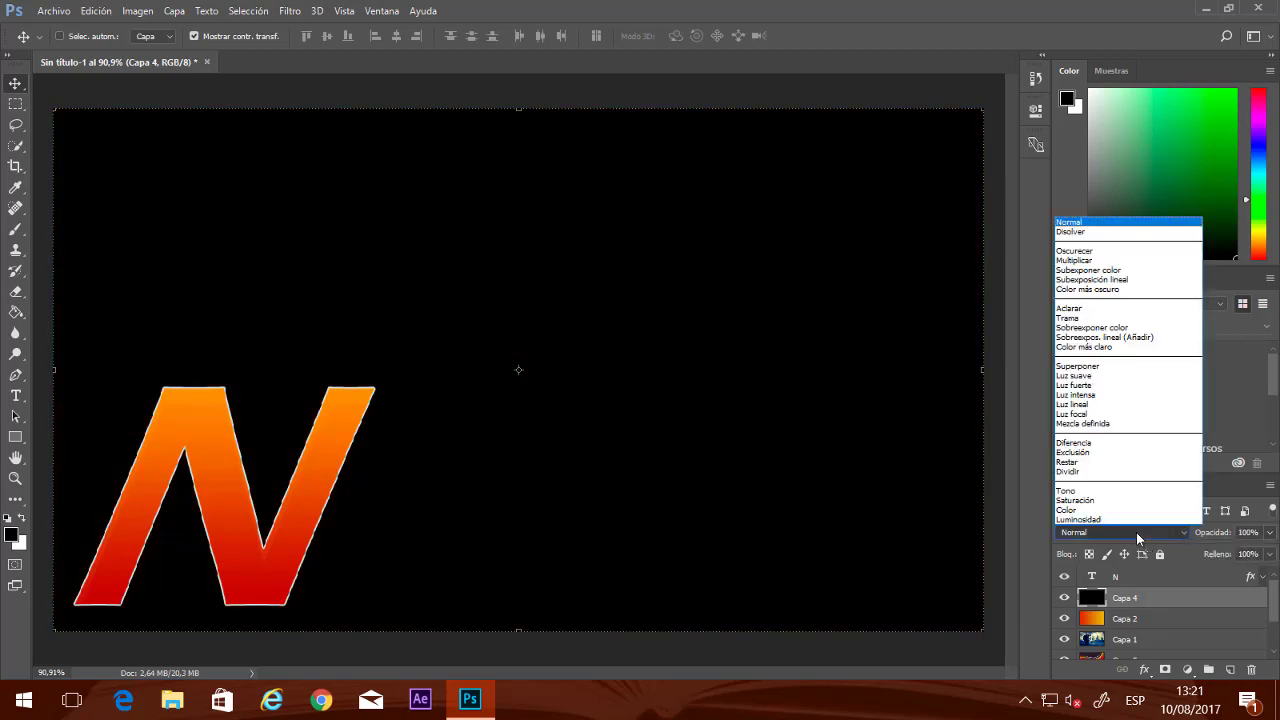
click(1100, 367)
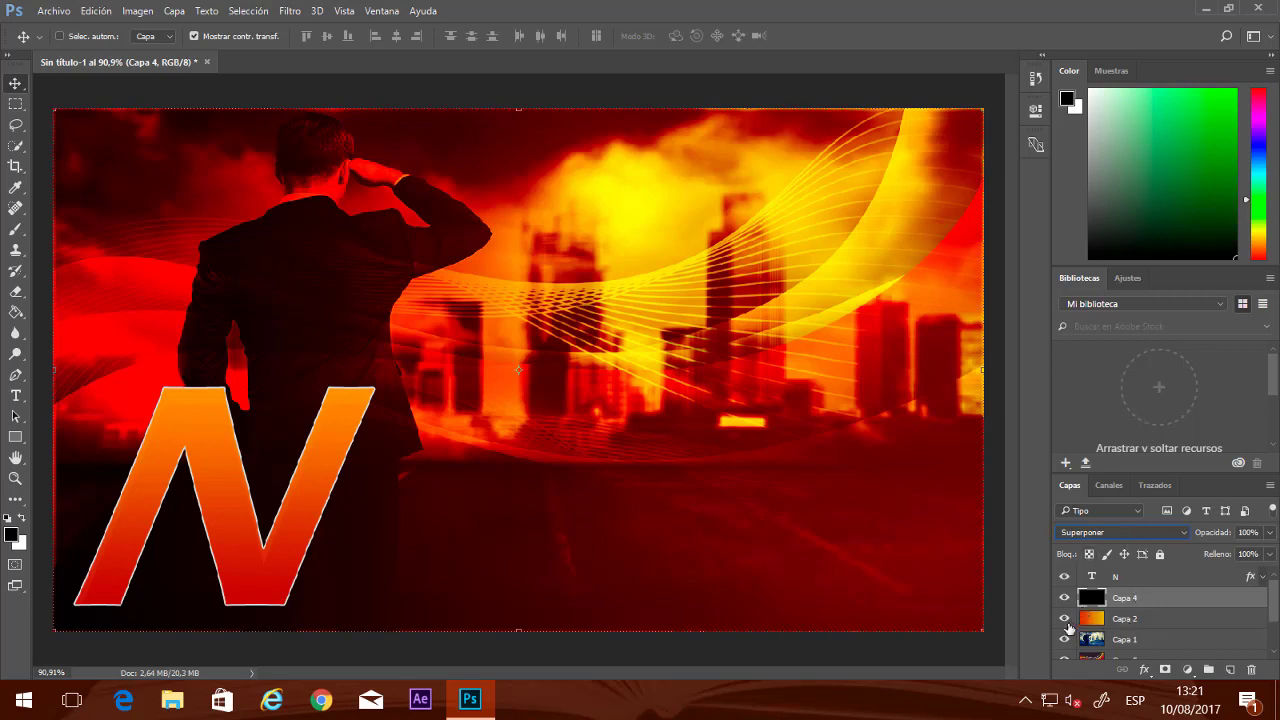
click(1148, 622)
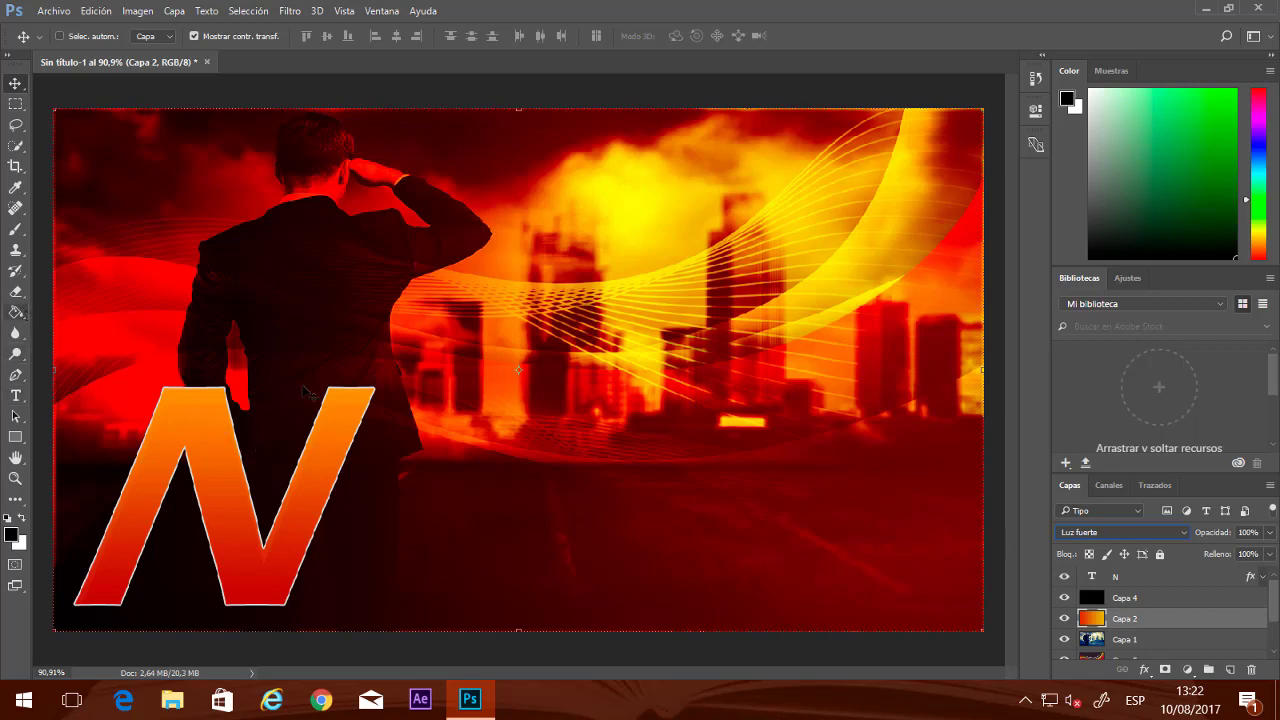
With the Gradient tool, change the gradient's left red stop to dark blue
click(16, 313)
click(105, 312)
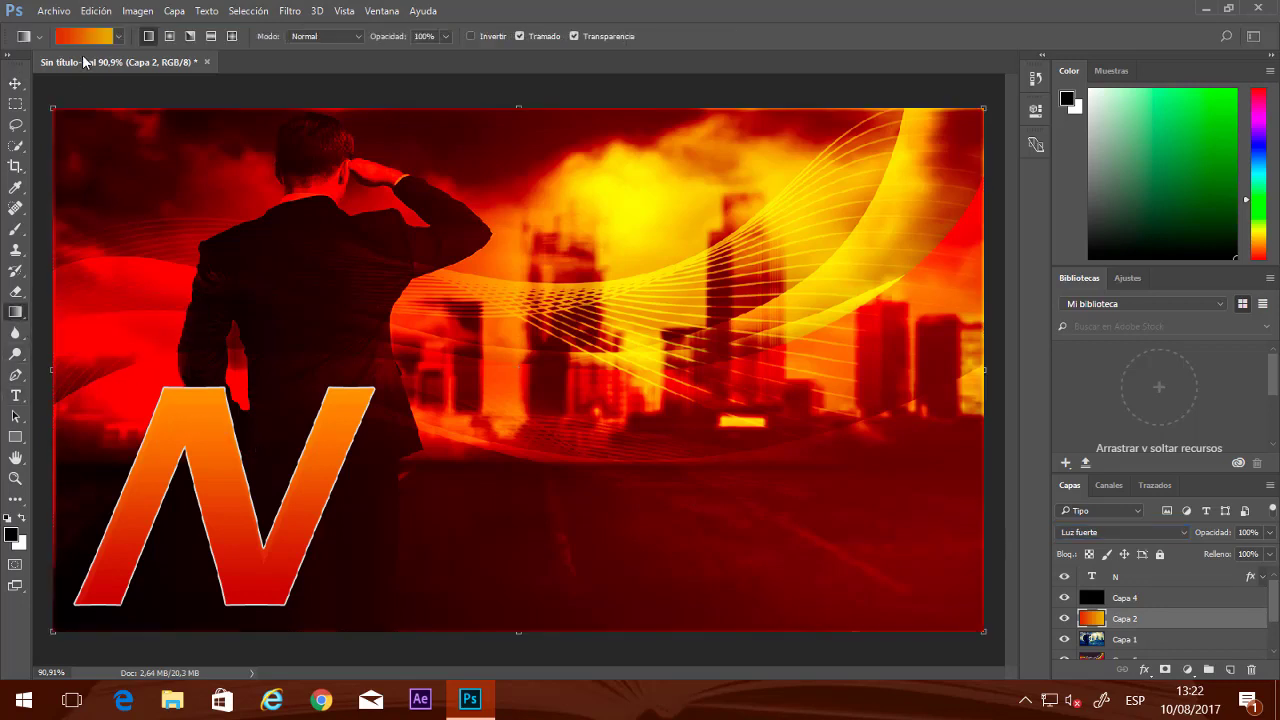
click(85, 36)
click(479, 375)
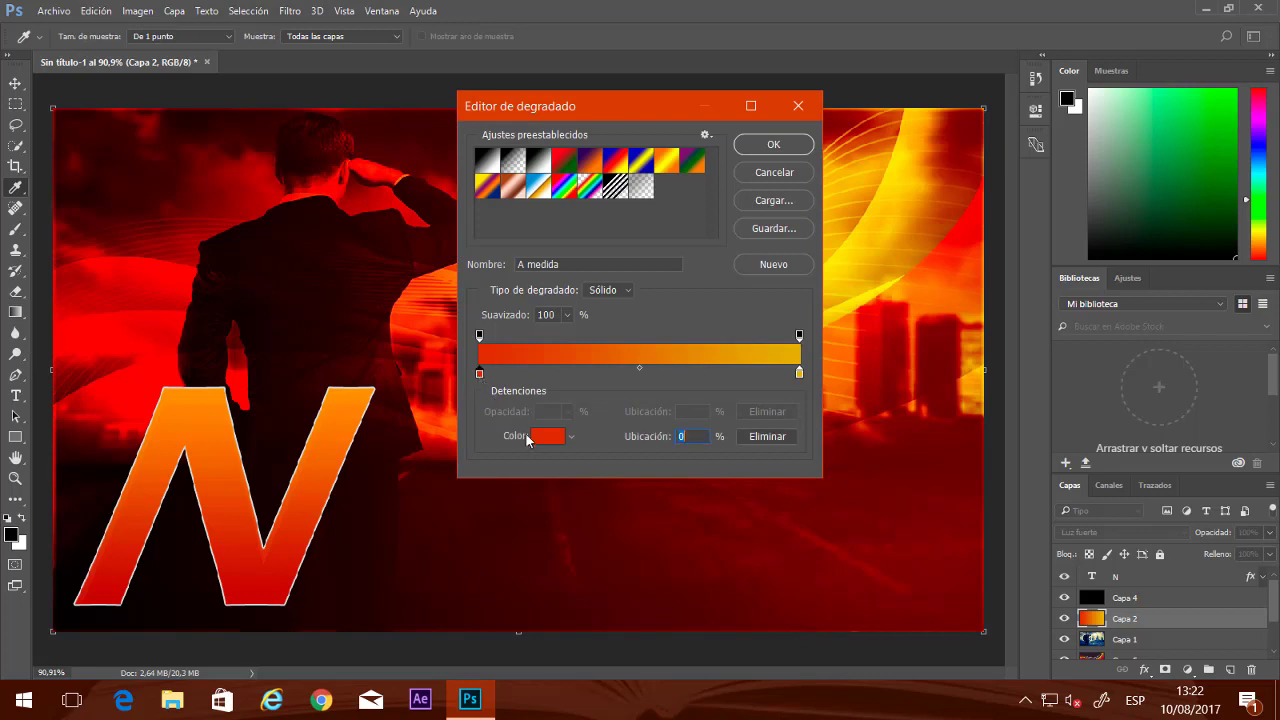
click(545, 437)
click(645, 248)
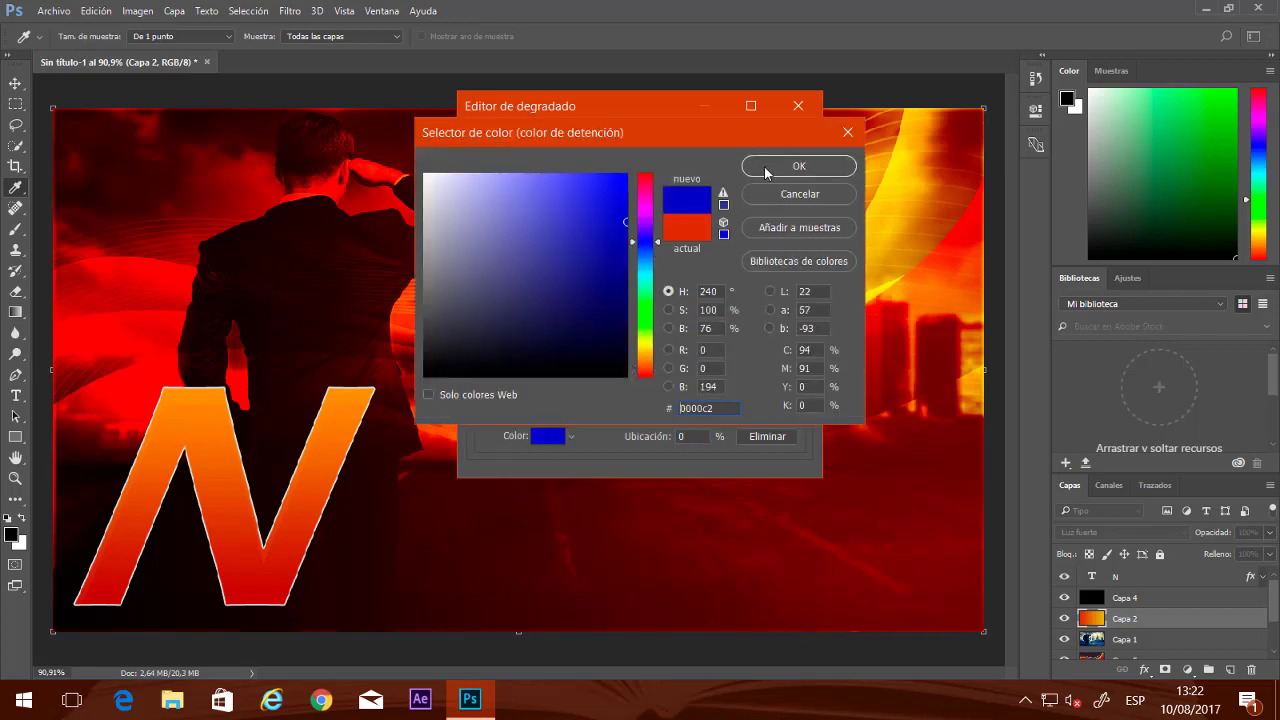
click(769, 168)
Make the right stop cyan #0097d6 and drag the blue-to-cyan gradient across Capa 2
click(799, 376)
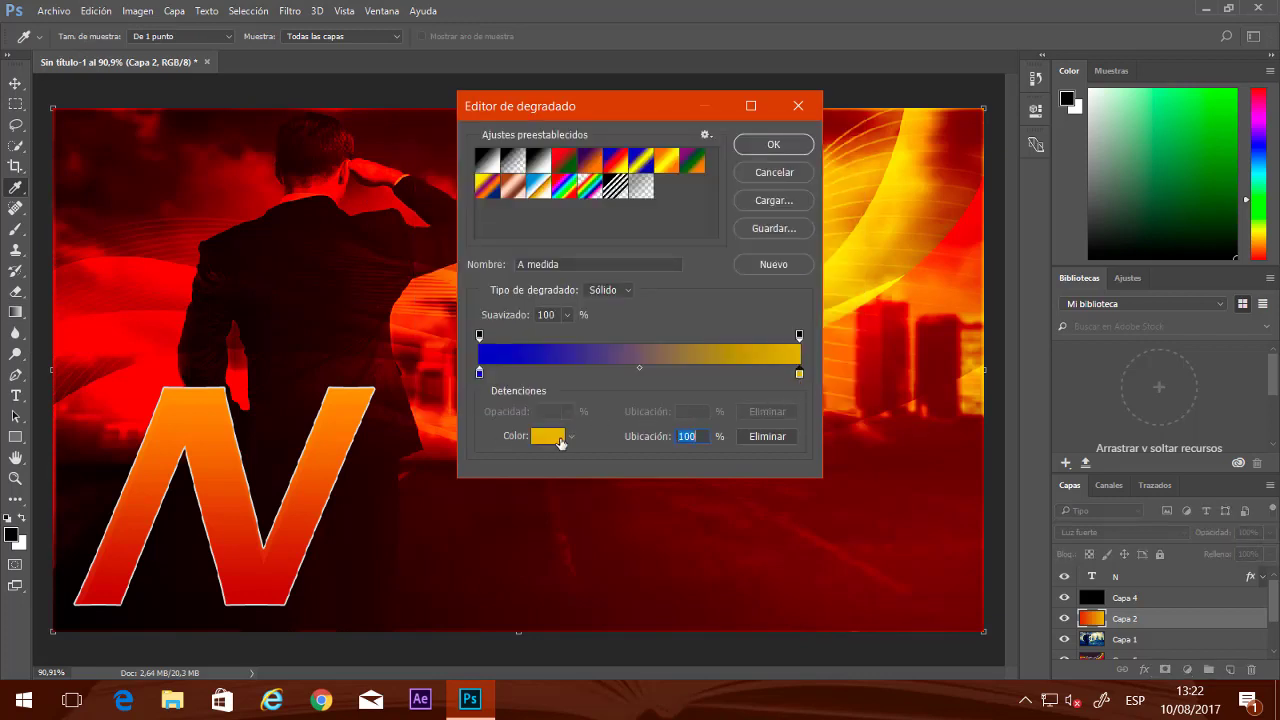
click(547, 436)
click(645, 267)
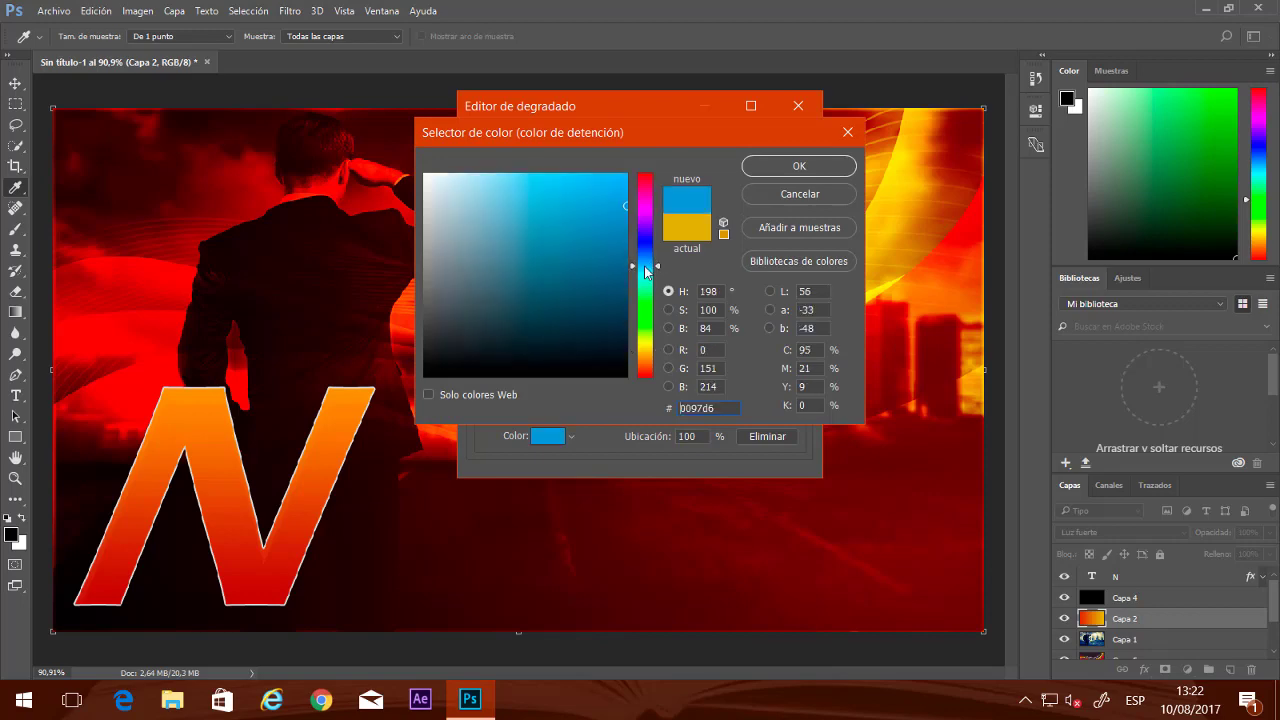
click(778, 168)
click(768, 148)
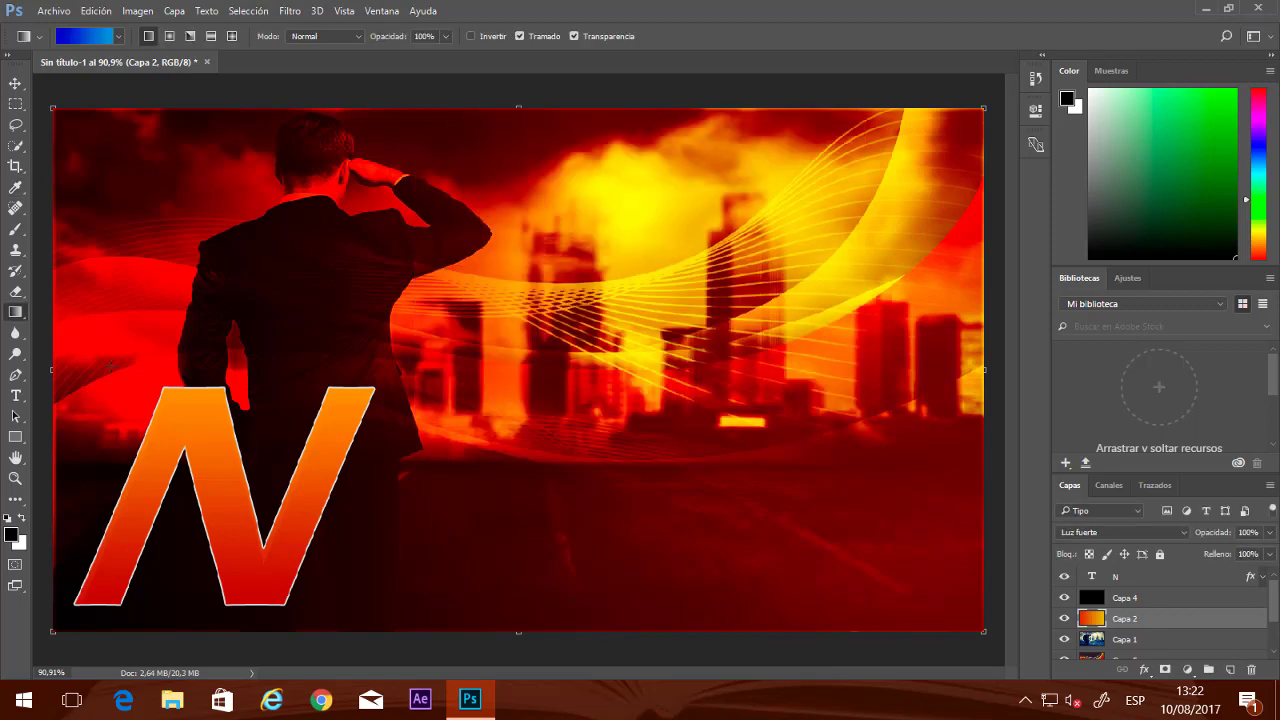
drag(108, 367, 930, 367)
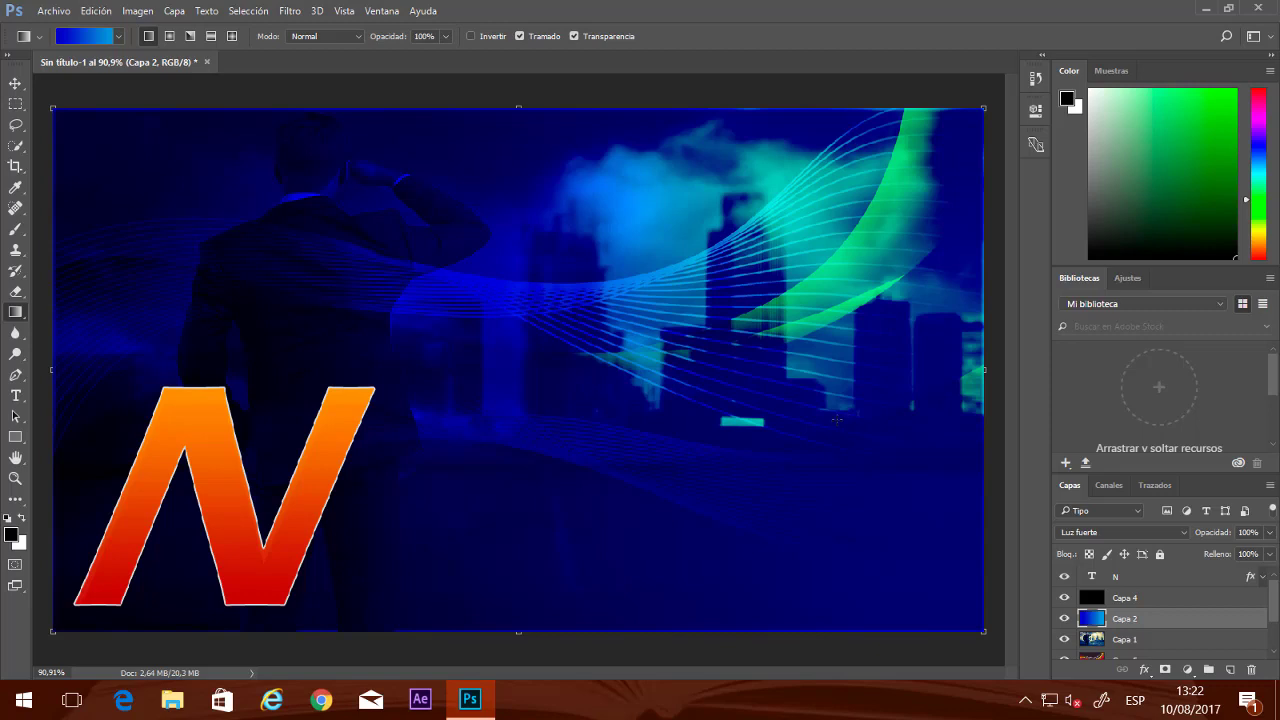
scroll(1100, 640, down, 2)
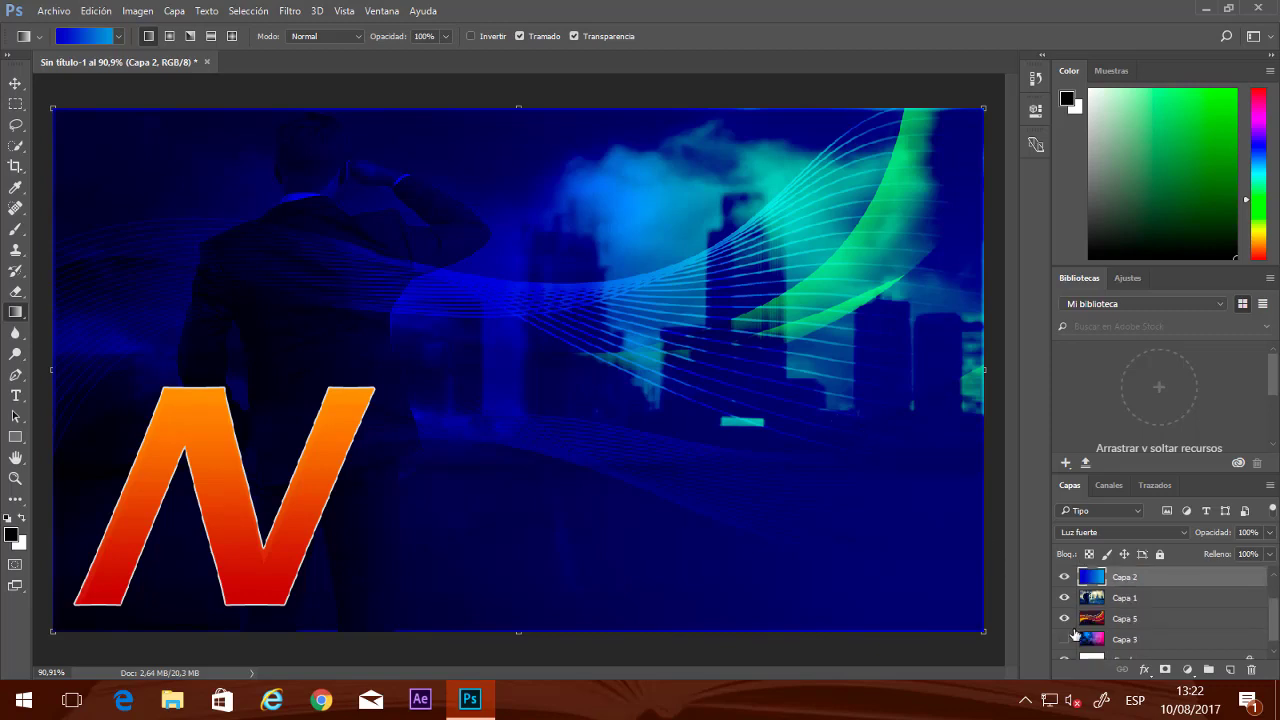
Hide the Capa 5 wave lines and lower Capa 3's opacity to 43%
click(1064, 618)
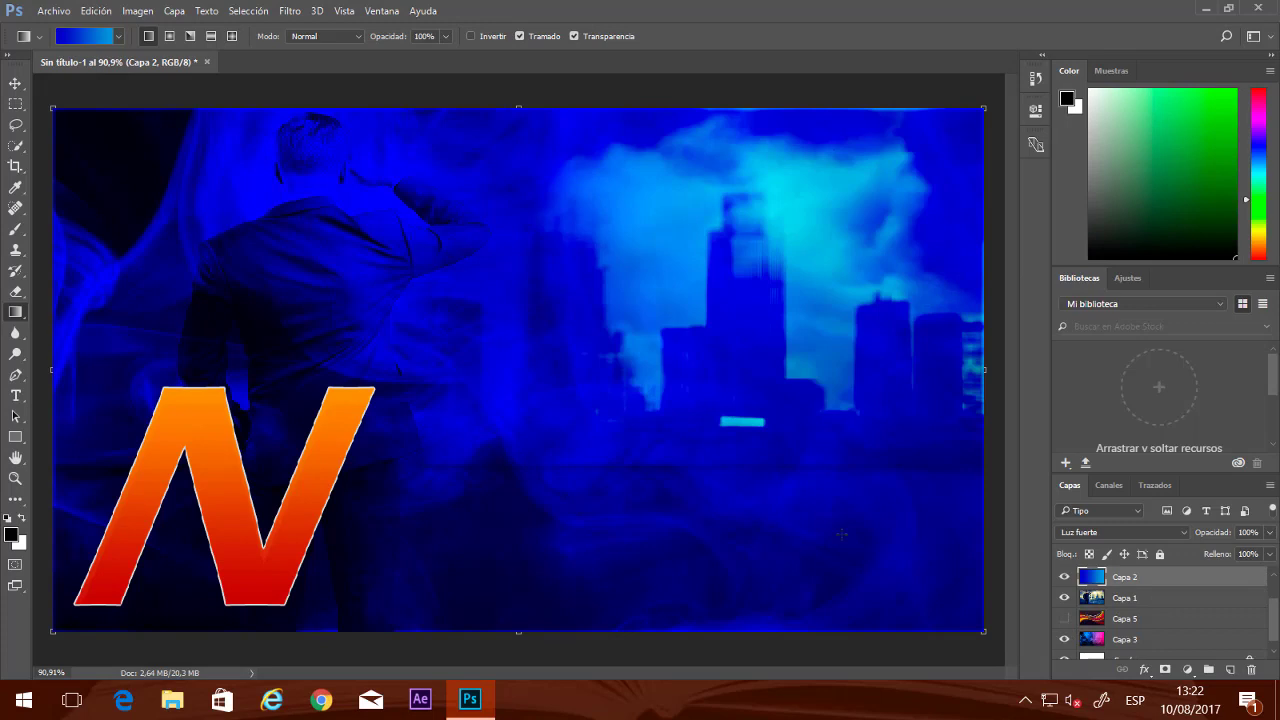
click(1185, 642)
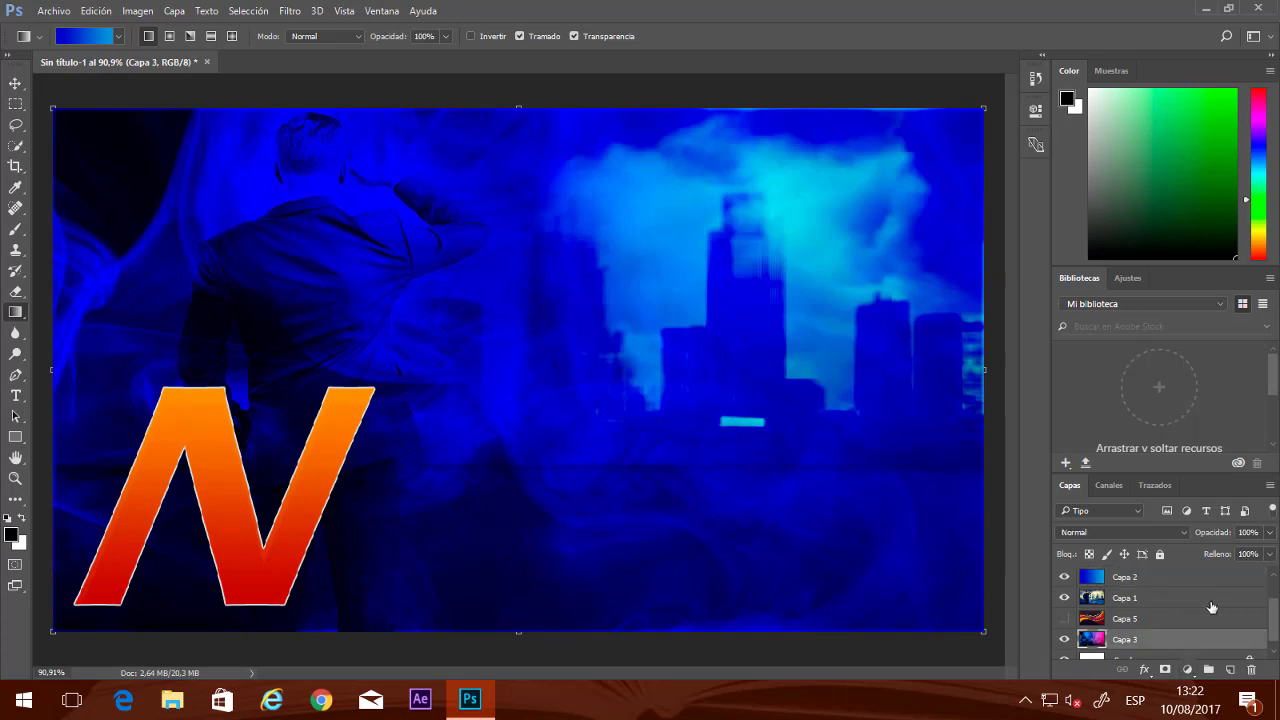
click(1269, 532)
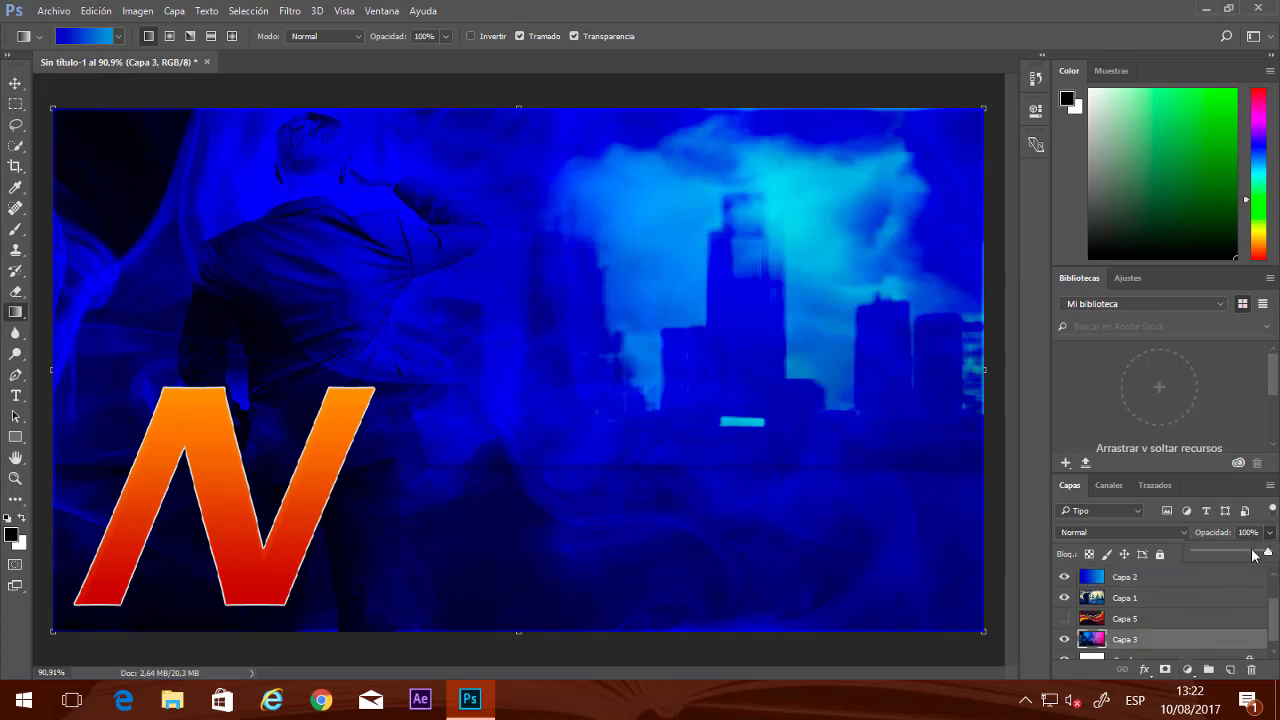
drag(1266, 553, 1227, 557)
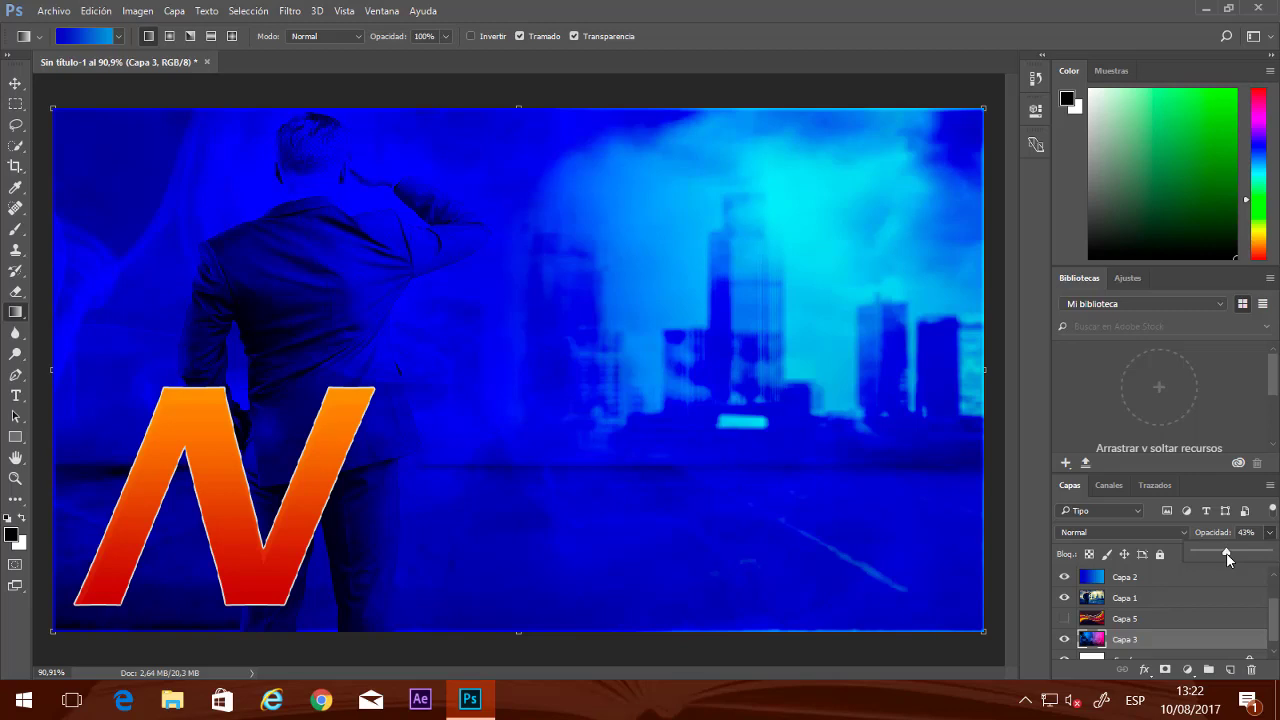
Show Capa 5 again and set Capa 1's blend mode to Luminosidad
click(1063, 619)
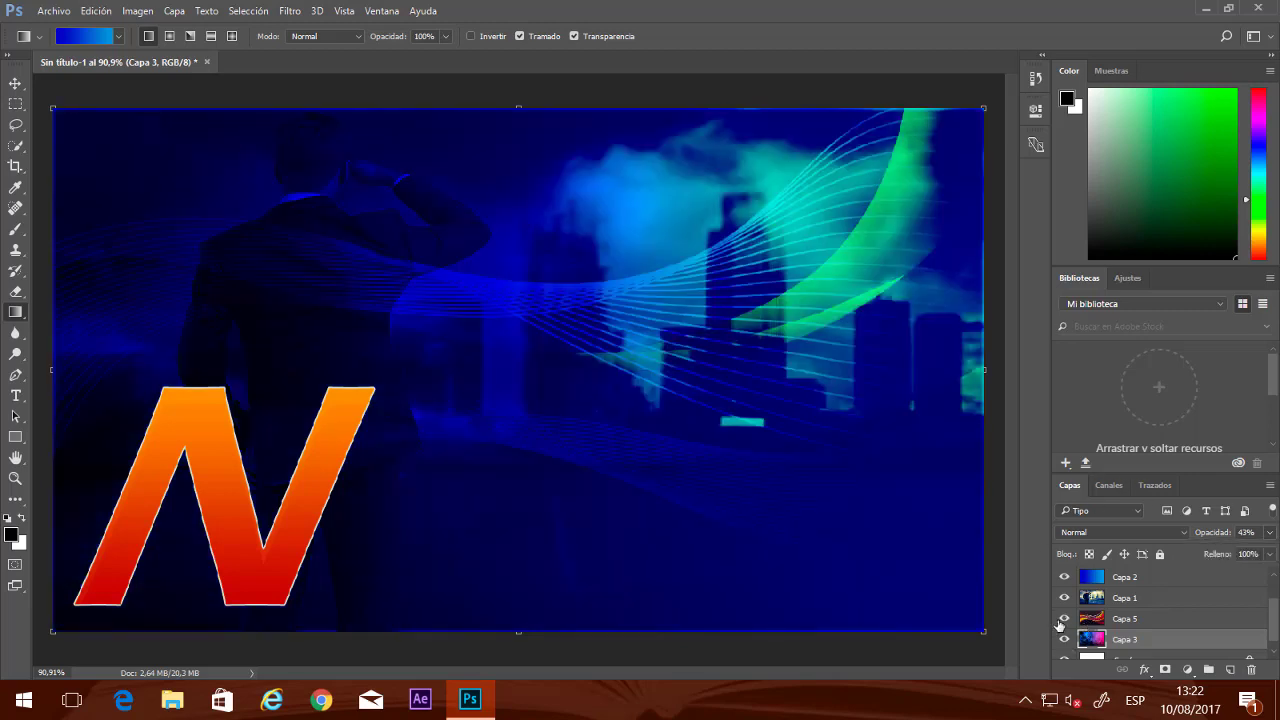
click(1164, 619)
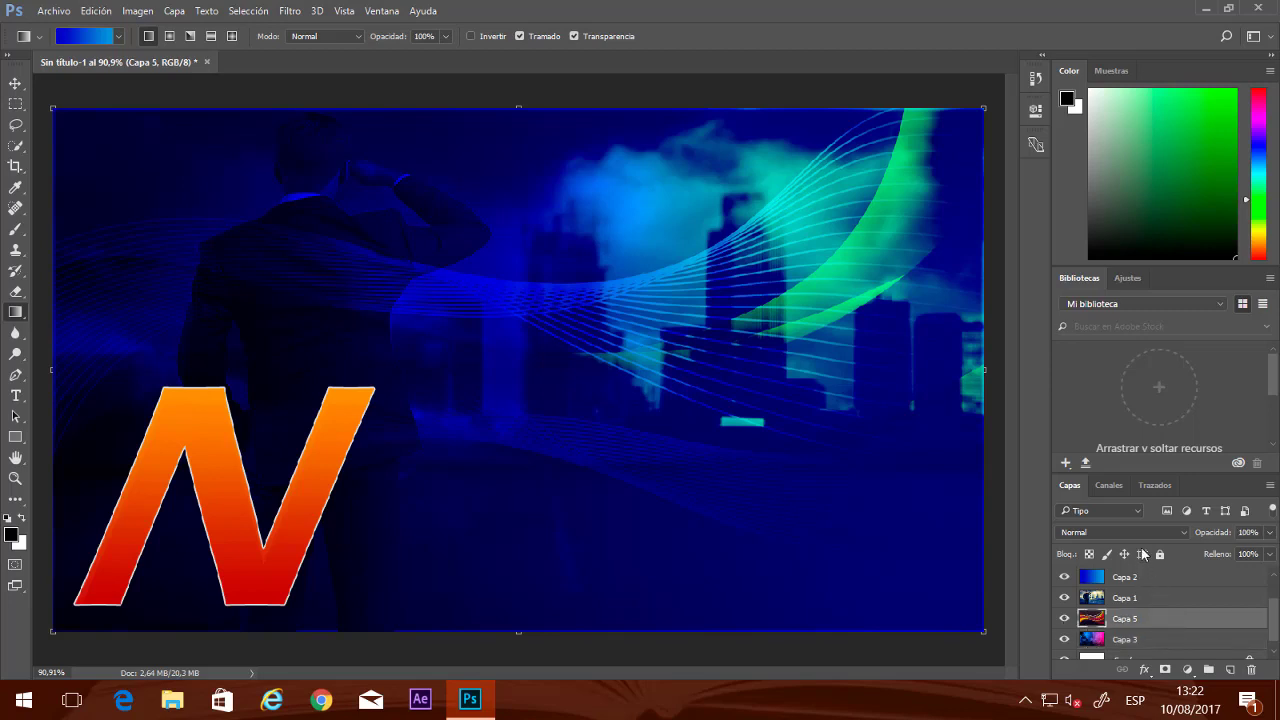
click(1147, 602)
click(1125, 532)
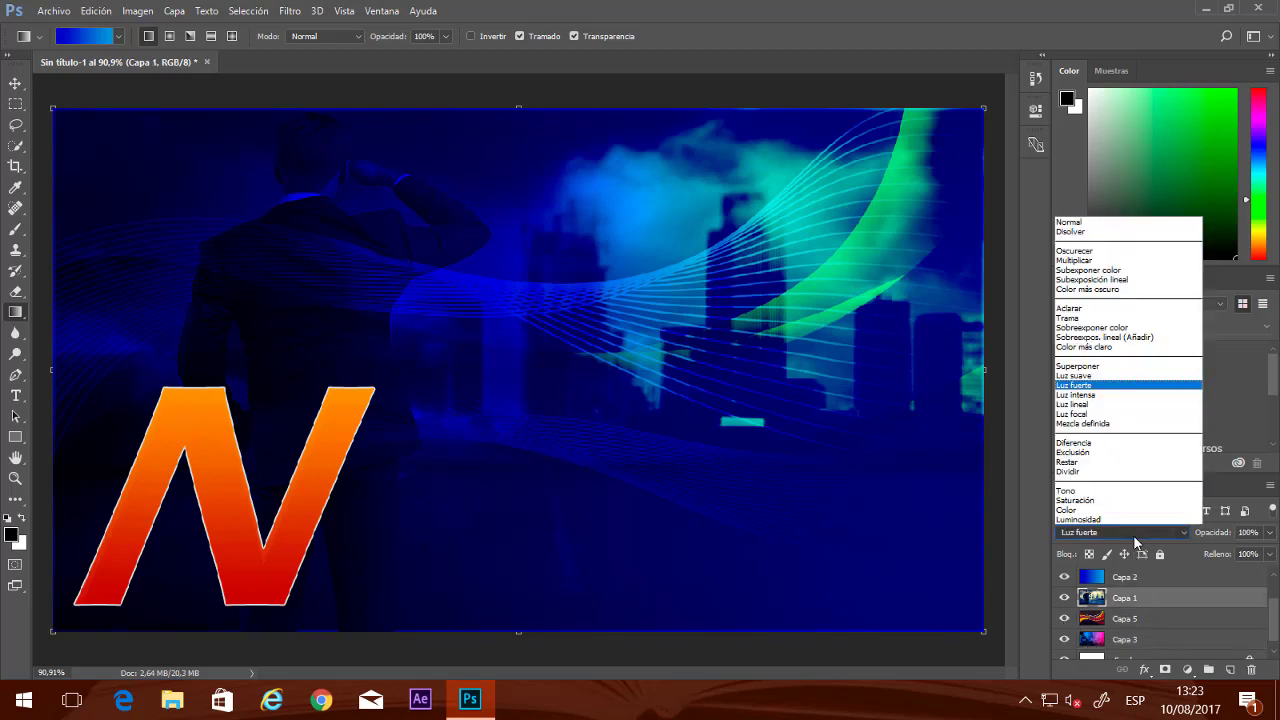
click(1117, 520)
Step Capa 1's blend mode up to Trama, then hide the Capa 5 wave lines
key(Up)
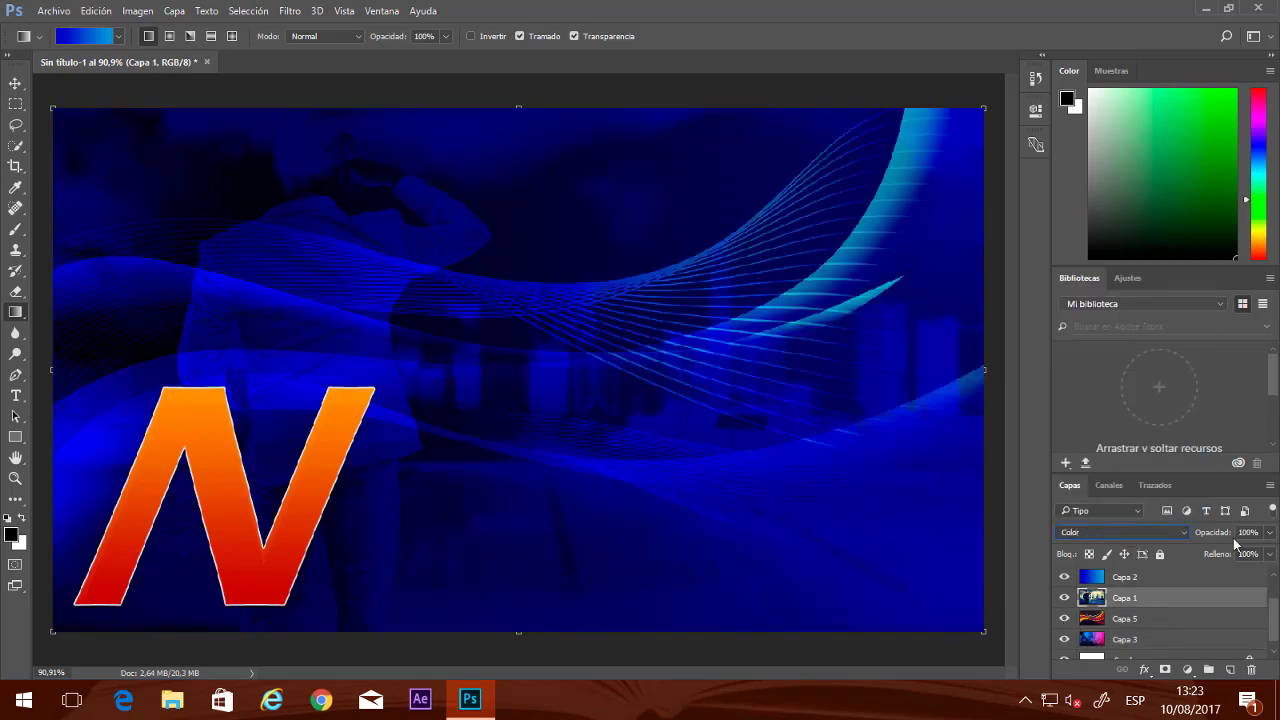
key(Up)
key(Up)
key(Up)
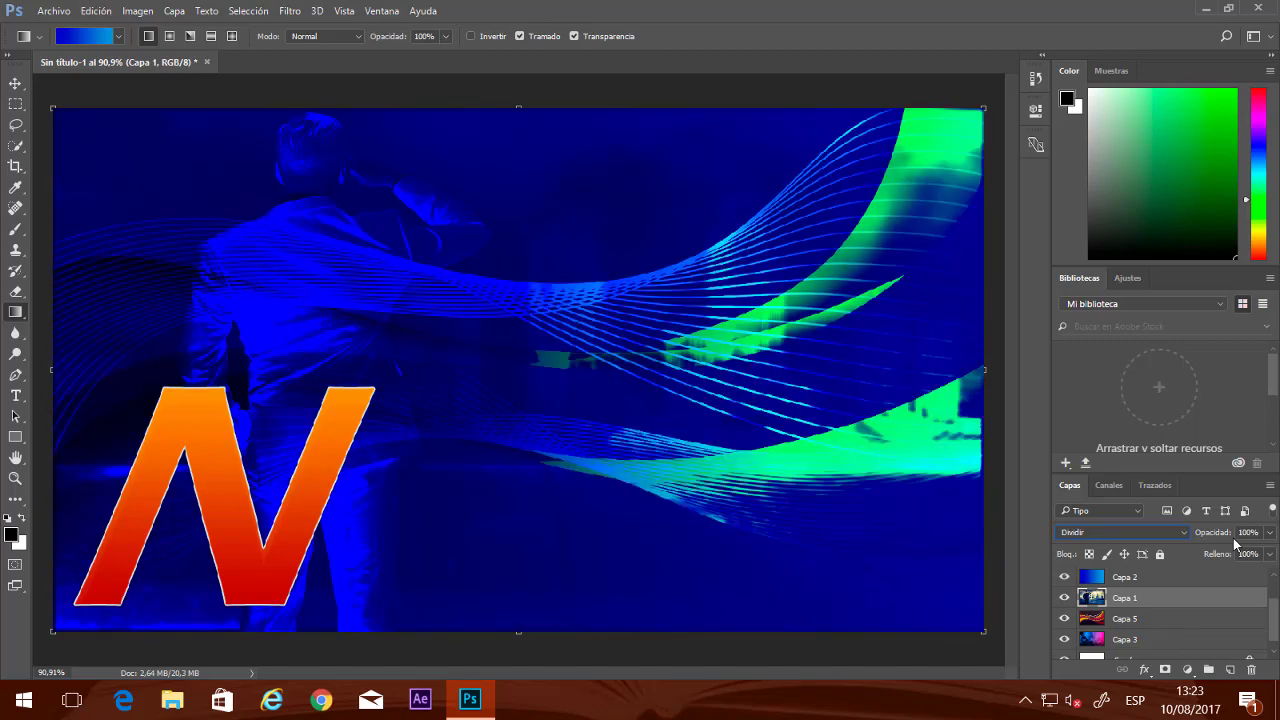
key(Up)
key(Up)
key(Up)
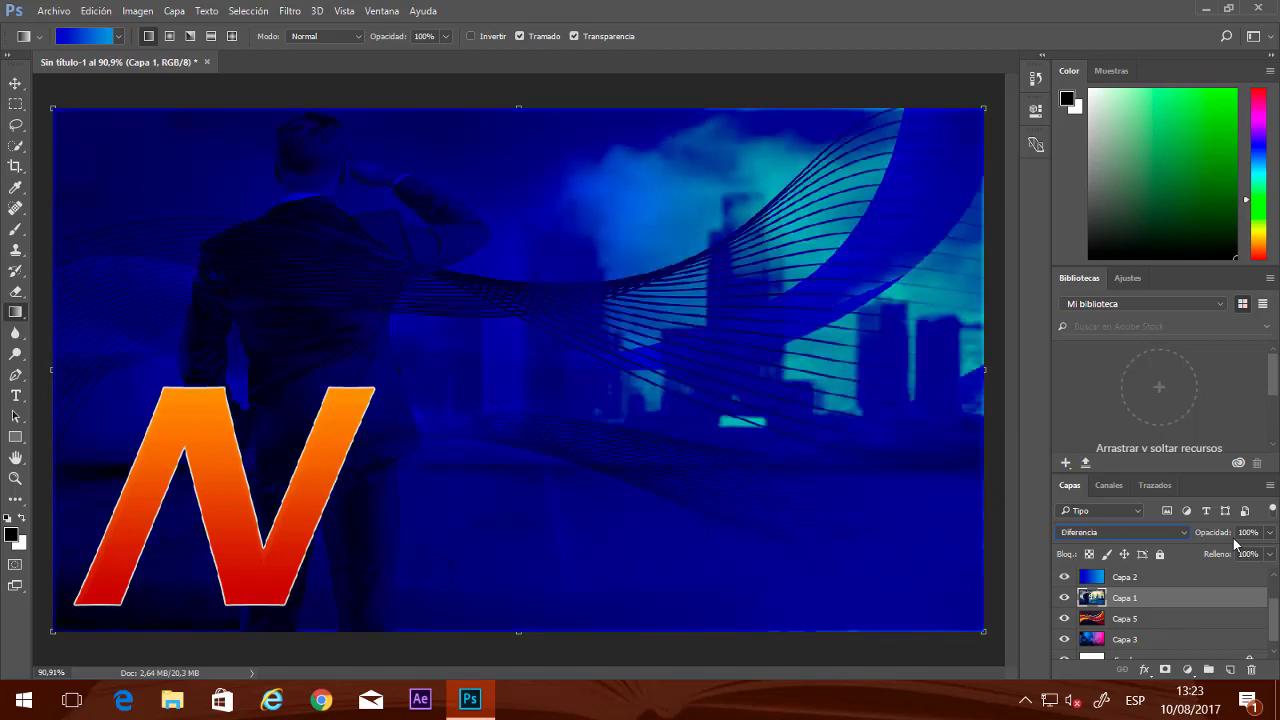
key(Up)
key(Up)
key(Up)
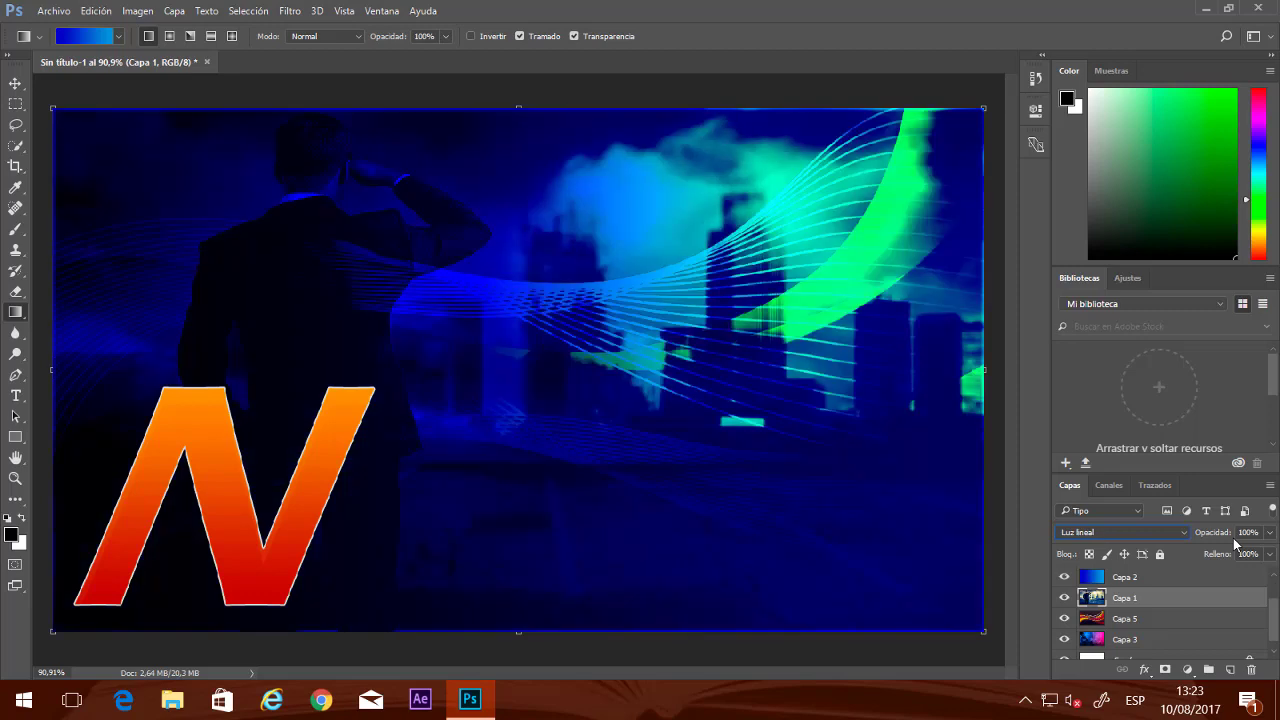
key(Up)
key(Up)
key(Up)
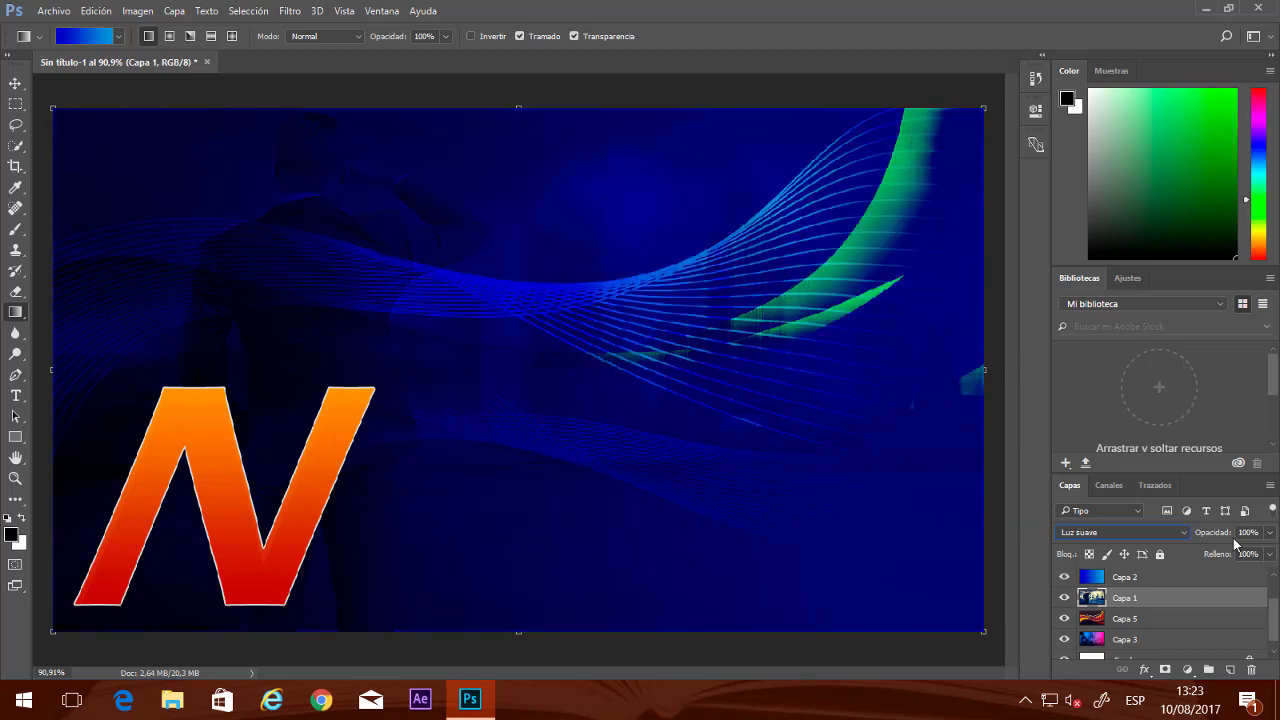
key(Up)
key(Up)
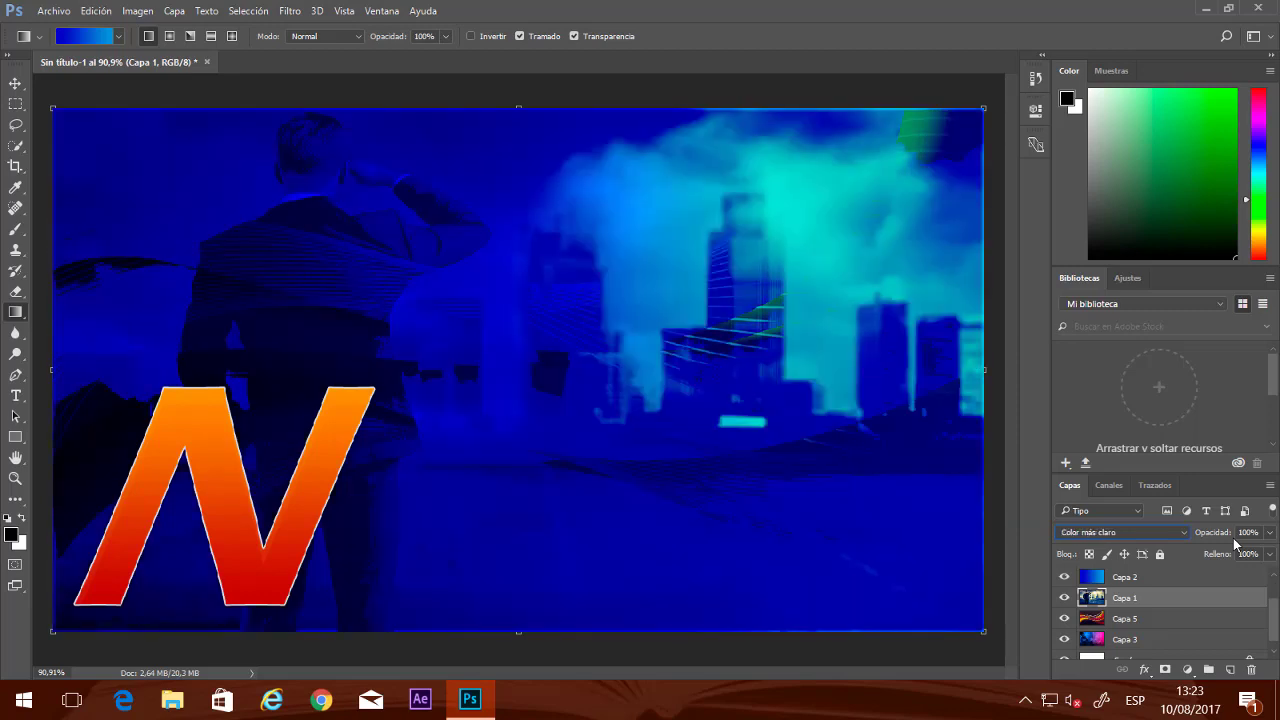
key(Up)
key(Up)
key(Up)
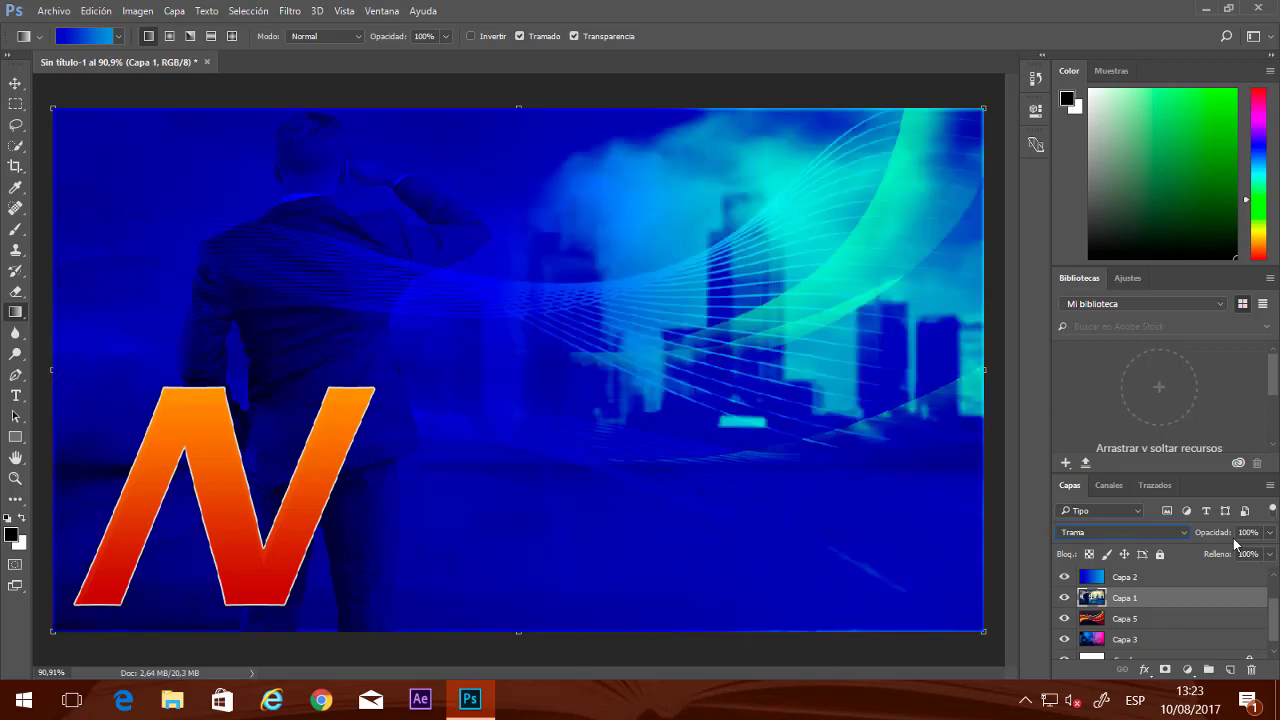
click(1064, 618)
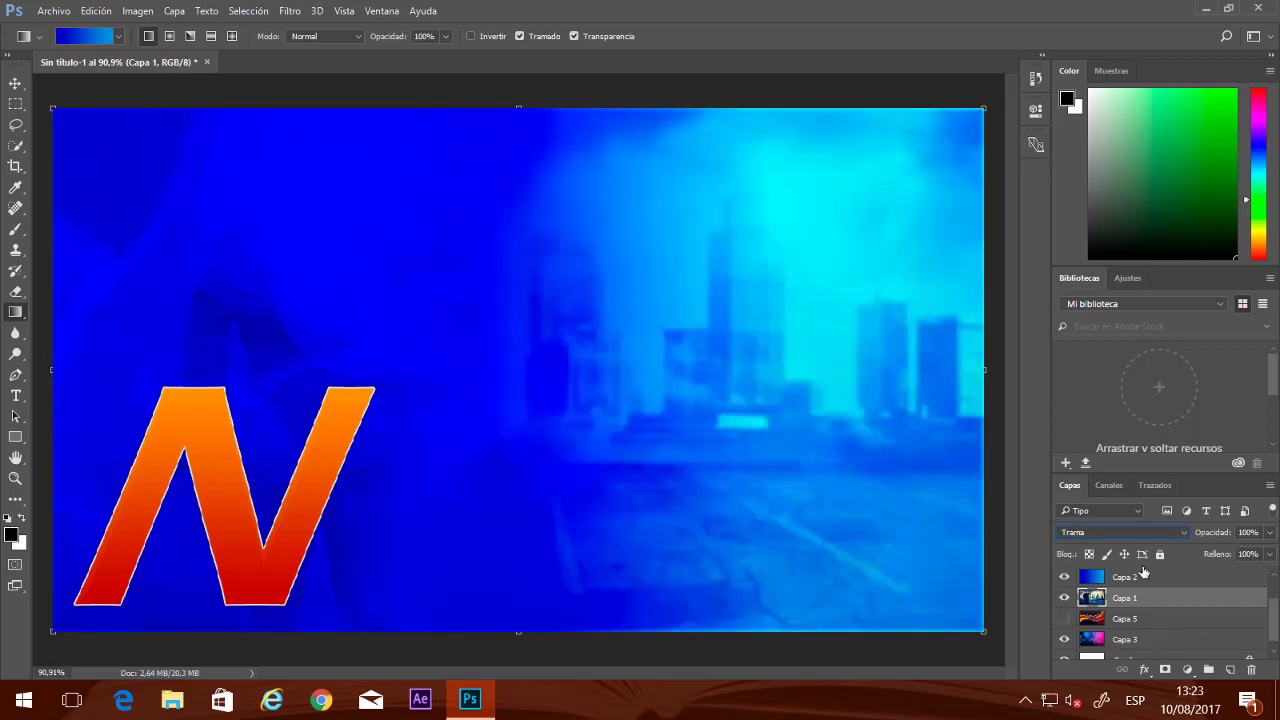